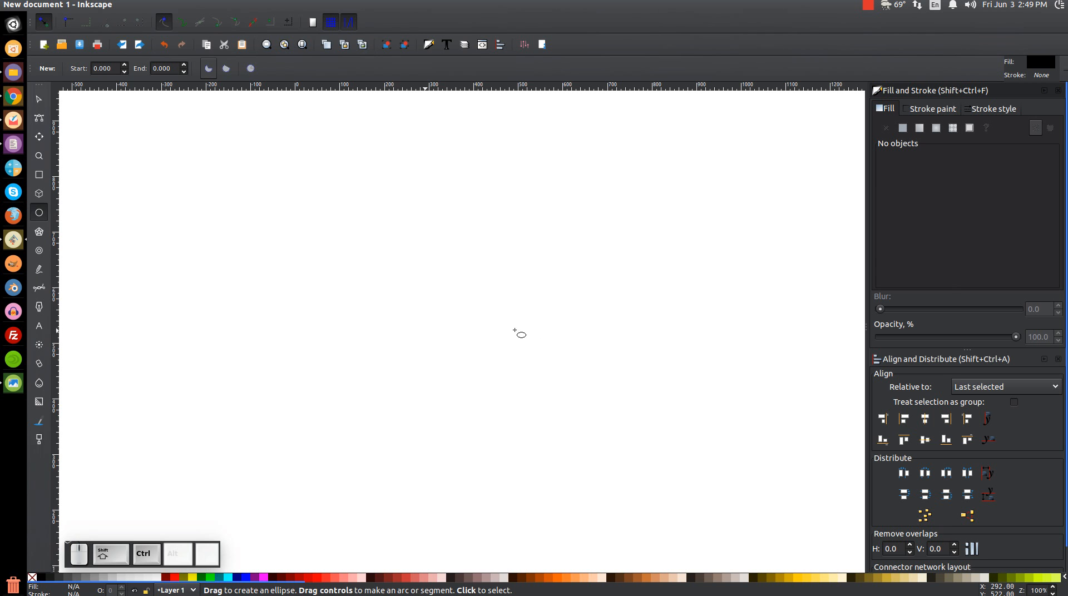
Draw a circle about 376 px in diameter, fill it red and lower its opacity to about 55%.
drag(466, 294, 590, 401)
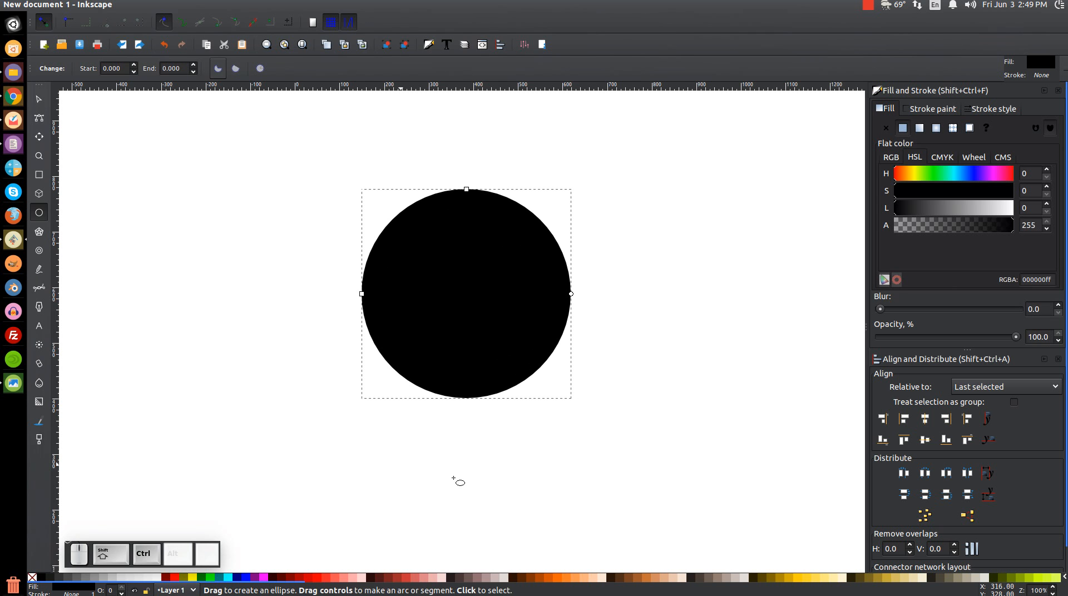
click(174, 577)
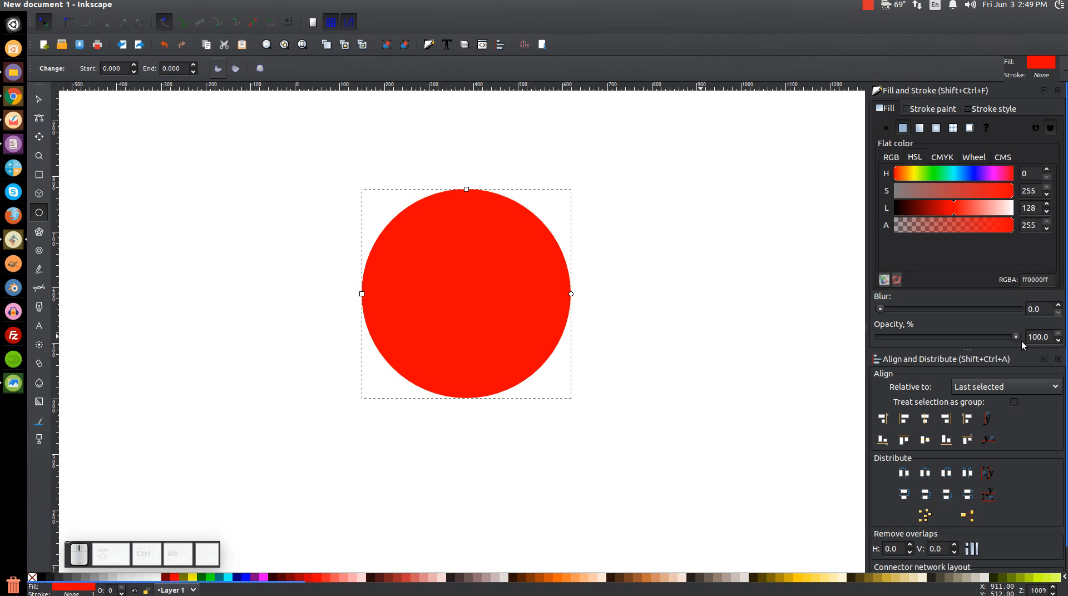
drag(1020, 339, 959, 336)
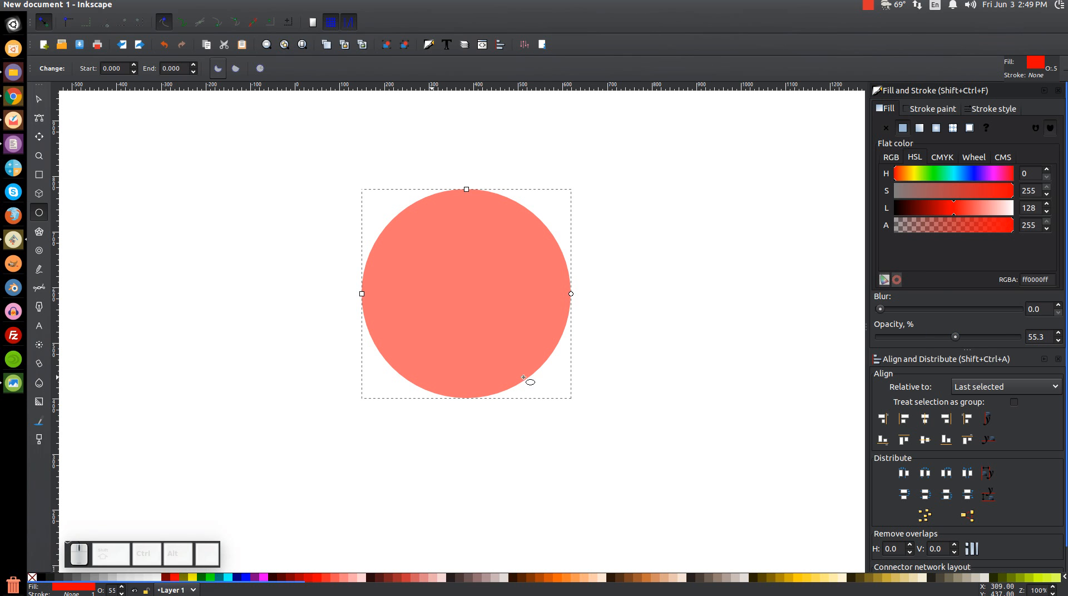
Draw a straight horizontal Bezier line about 361 px long across the upper part of the circle.
click(39, 288)
key(b)
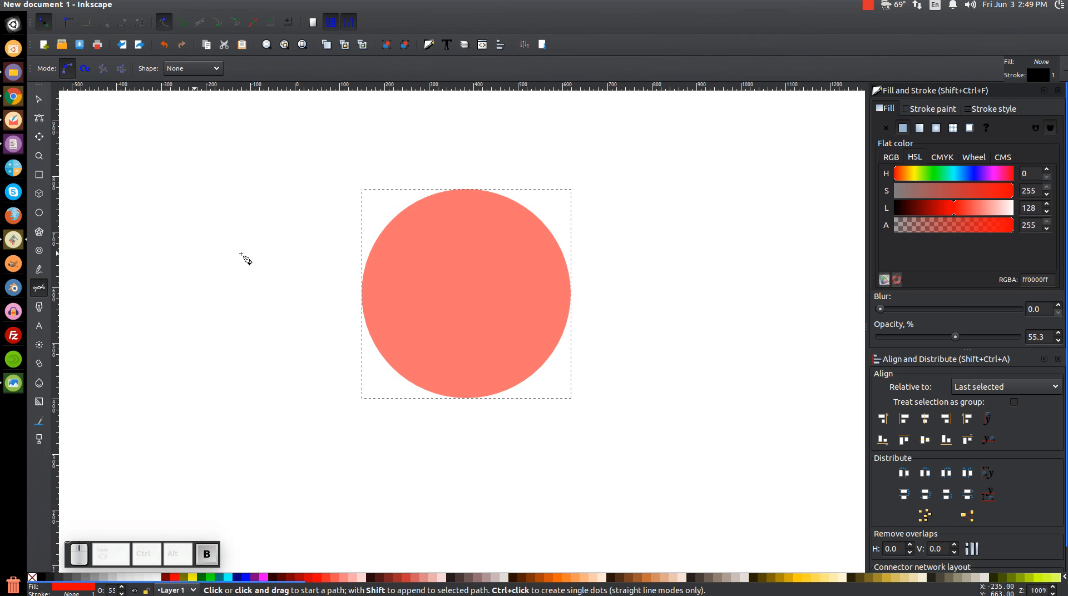
key(F1)
key(b)
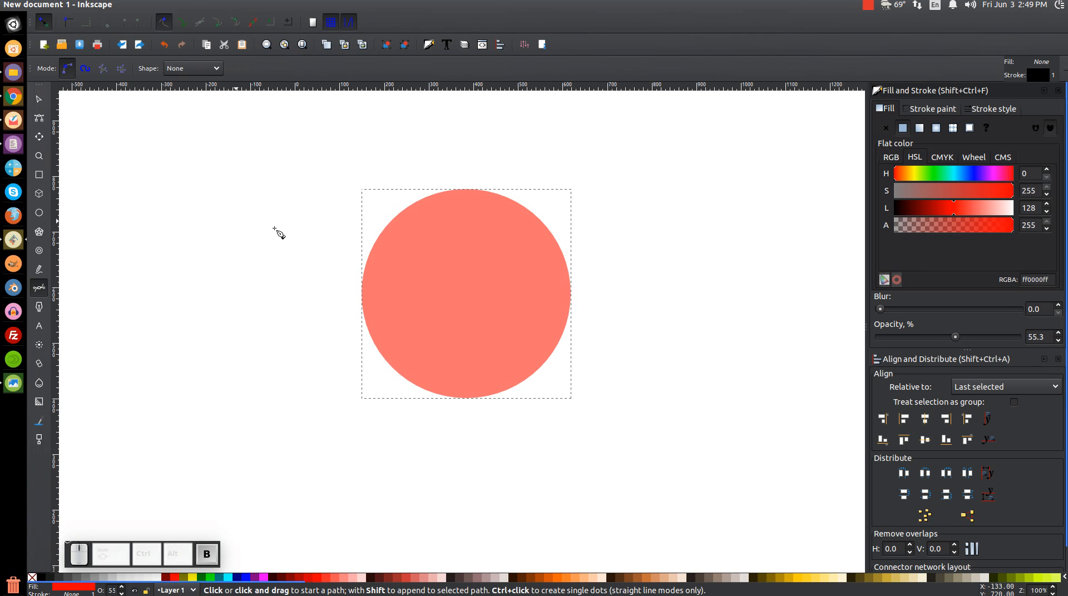
click(366, 252)
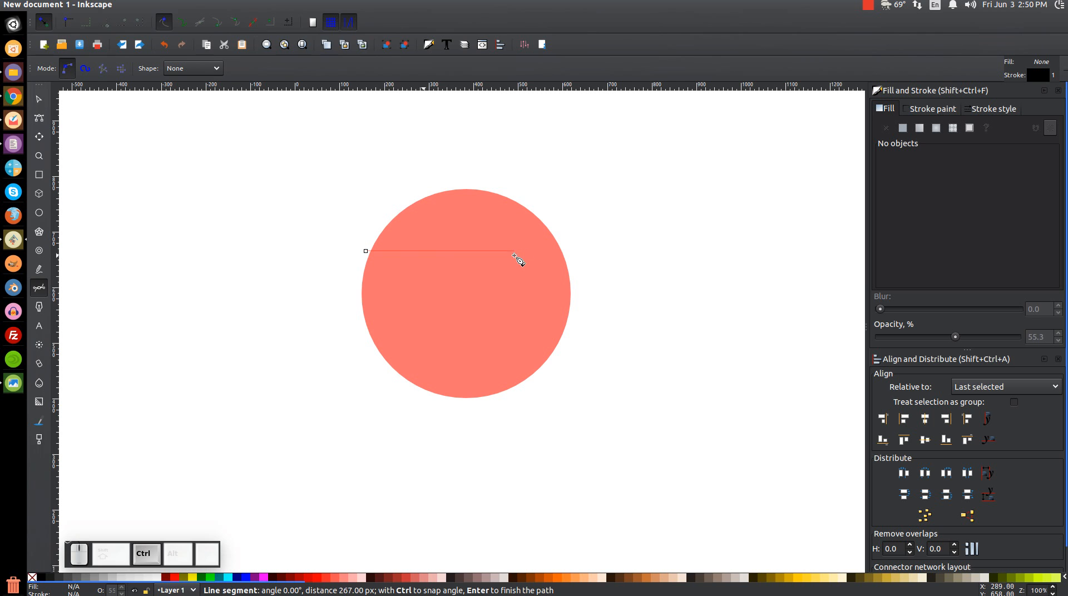
click(566, 251)
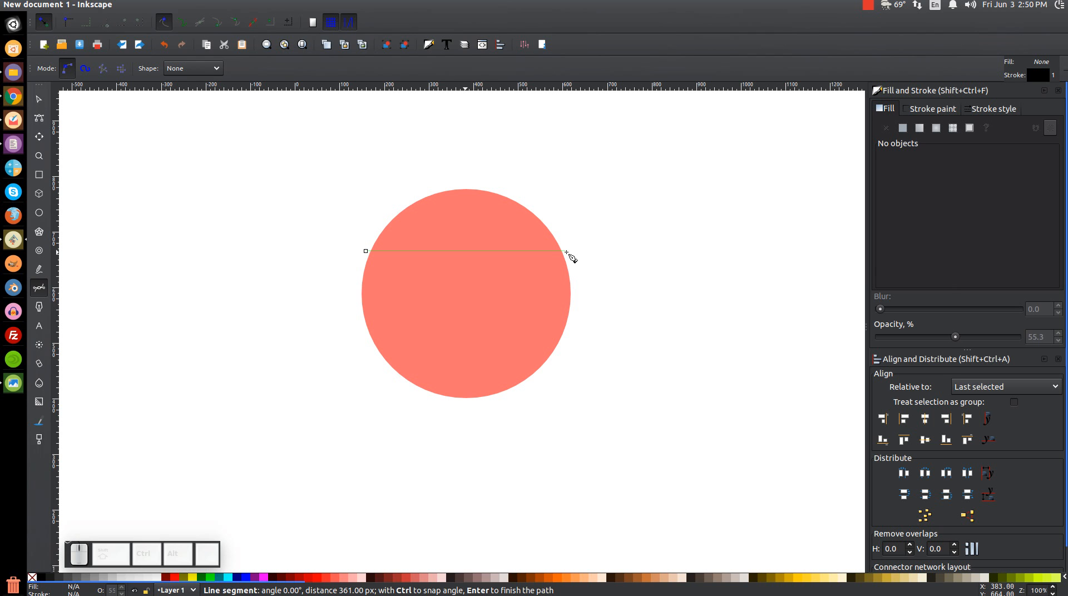
key(Return)
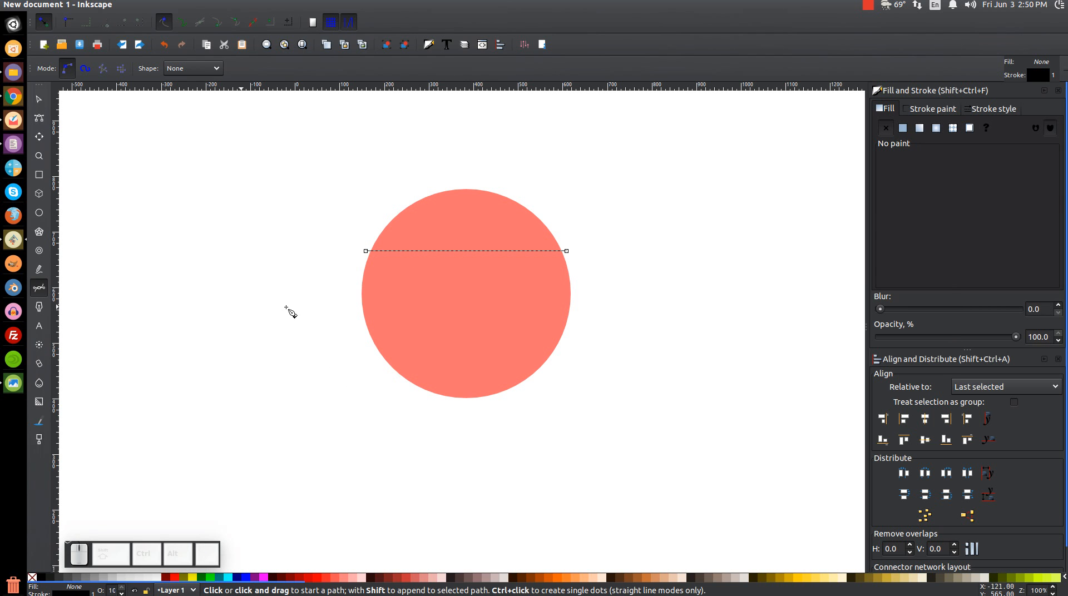
Bend the left part of the horizontal line downward into a curve.
click(41, 116)
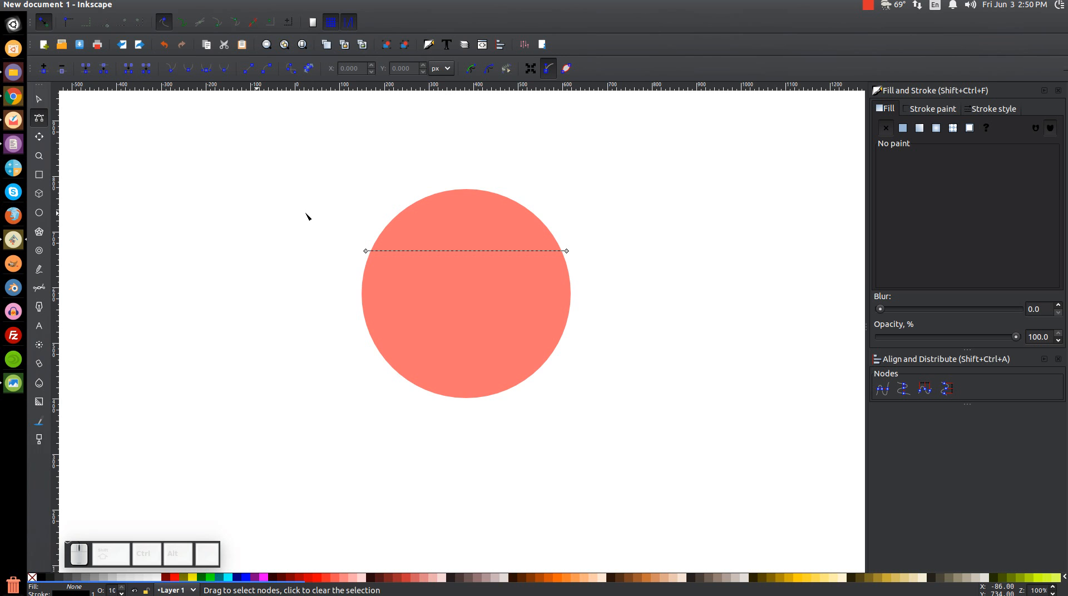
key(3)
scroll(532, 265, up, 1)
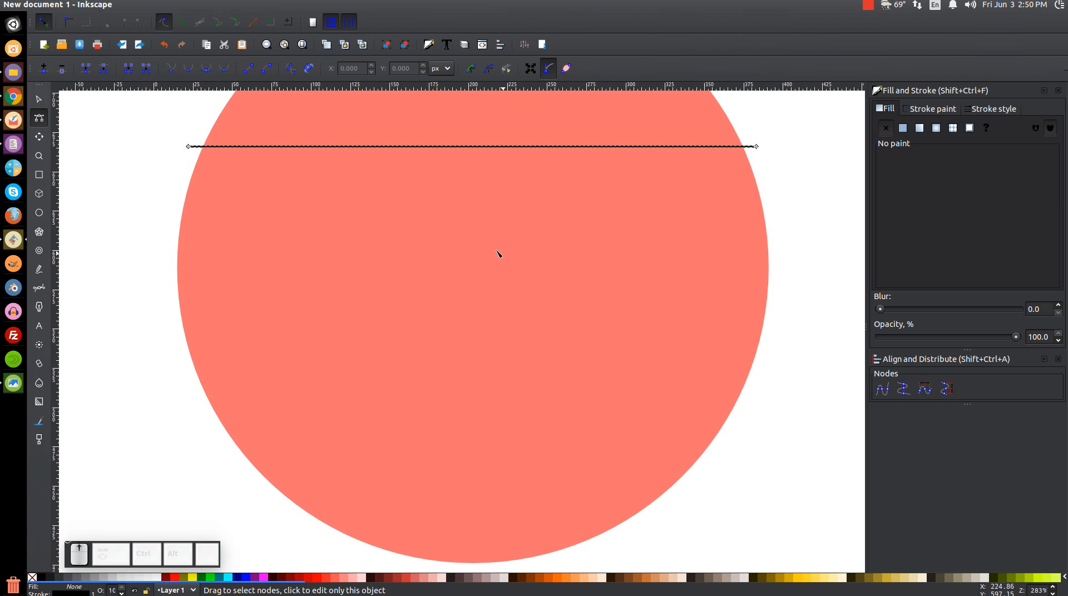
drag(498, 244, 491, 316)
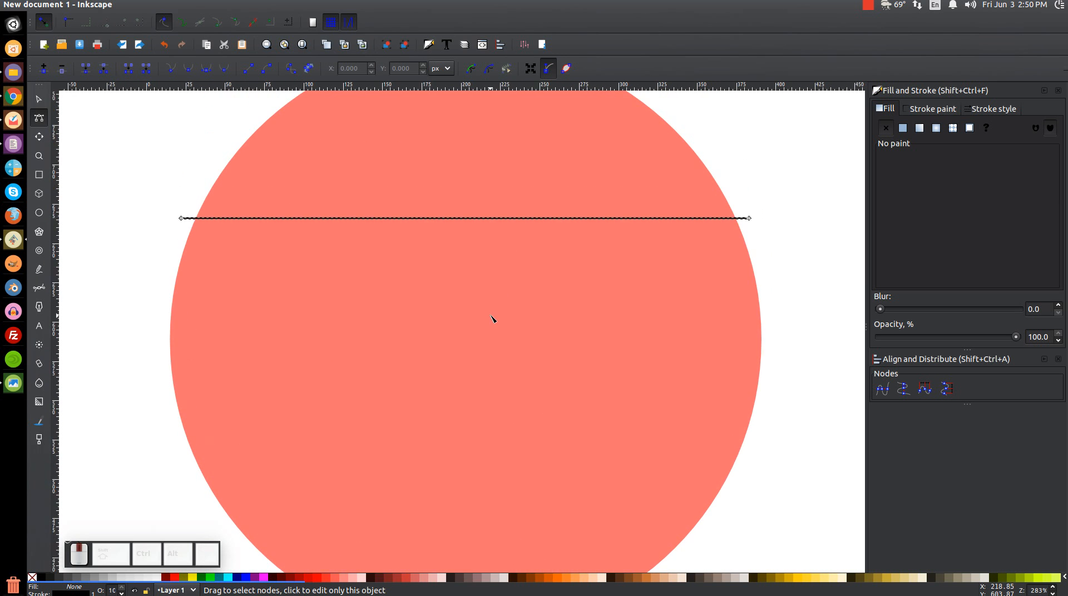
drag(473, 221, 473, 302)
drag(466, 244, 456, 302)
drag(538, 375, 545, 339)
drag(388, 376, 398, 327)
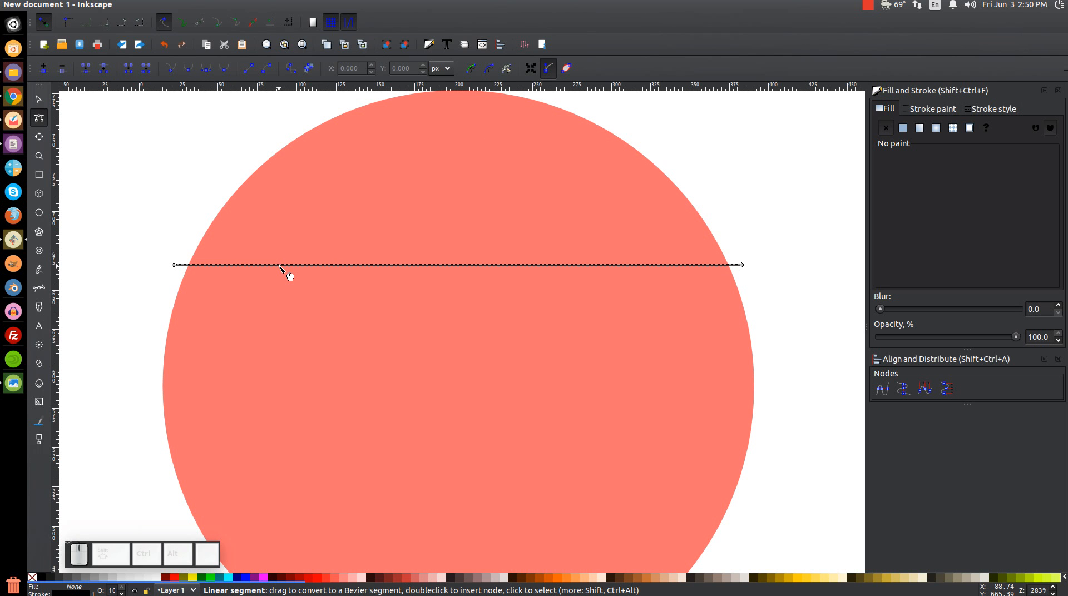
drag(282, 266, 257, 314)
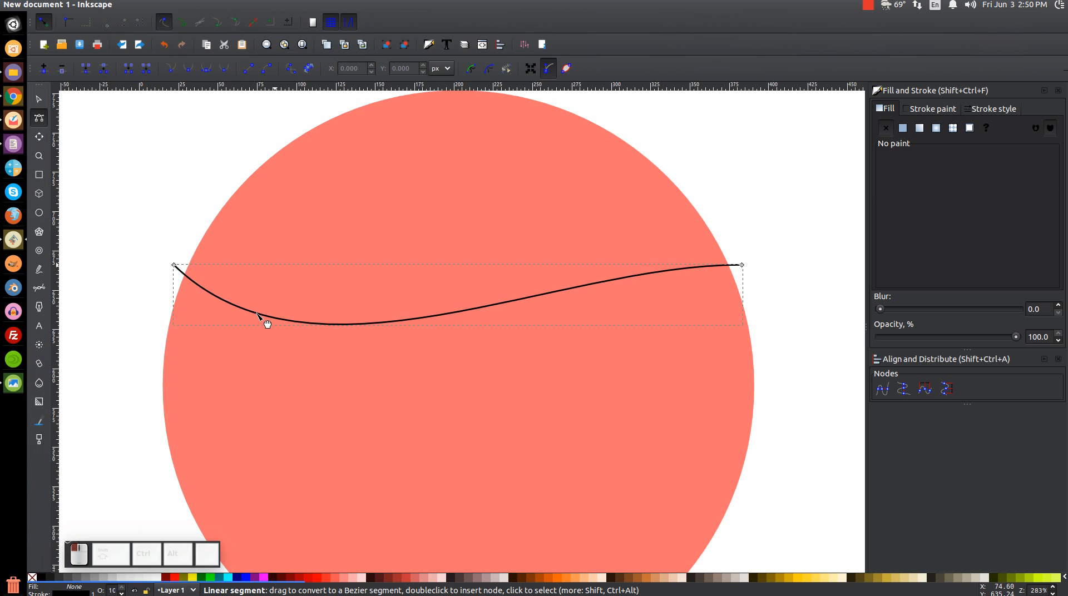
Adjust the curve handles at both ends to shape an even wave that dips on the left and rises on the right.
click(743, 266)
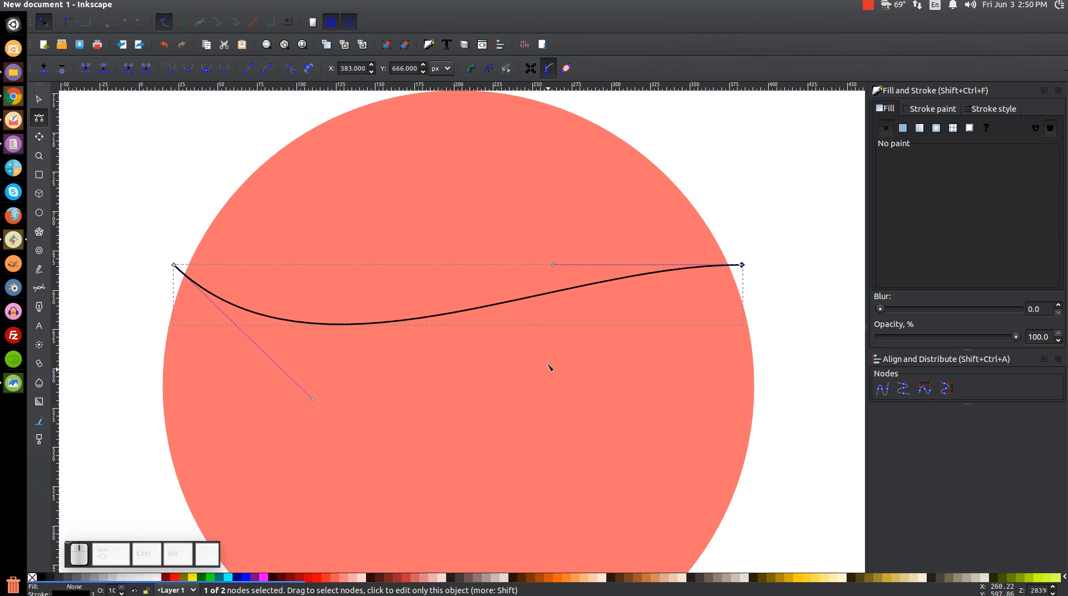
drag(552, 266, 528, 146)
drag(313, 399, 340, 450)
drag(530, 147, 502, 122)
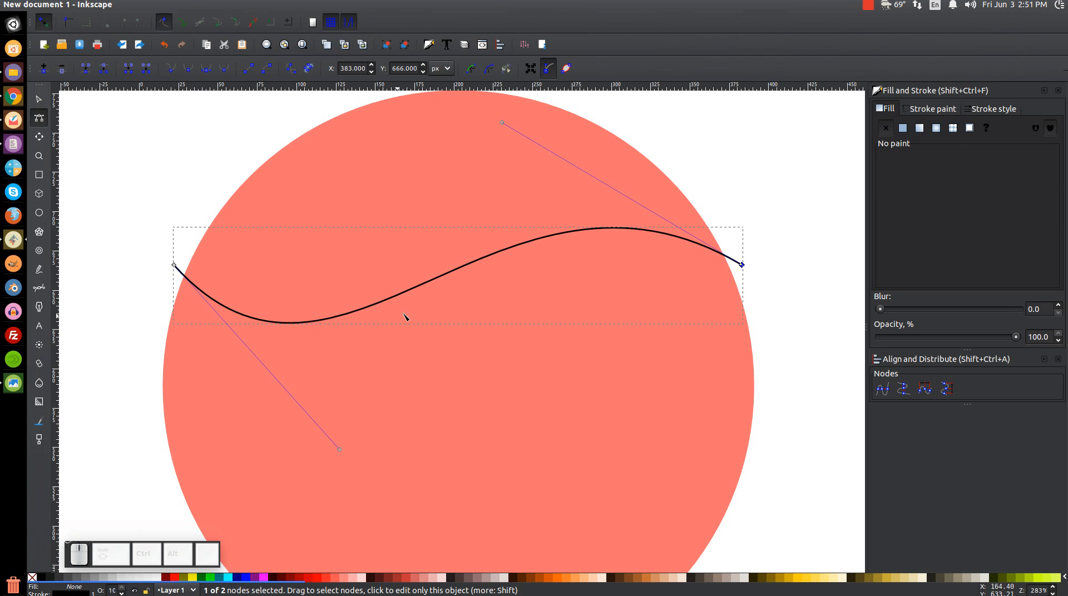
drag(341, 450, 401, 469)
drag(505, 123, 508, 119)
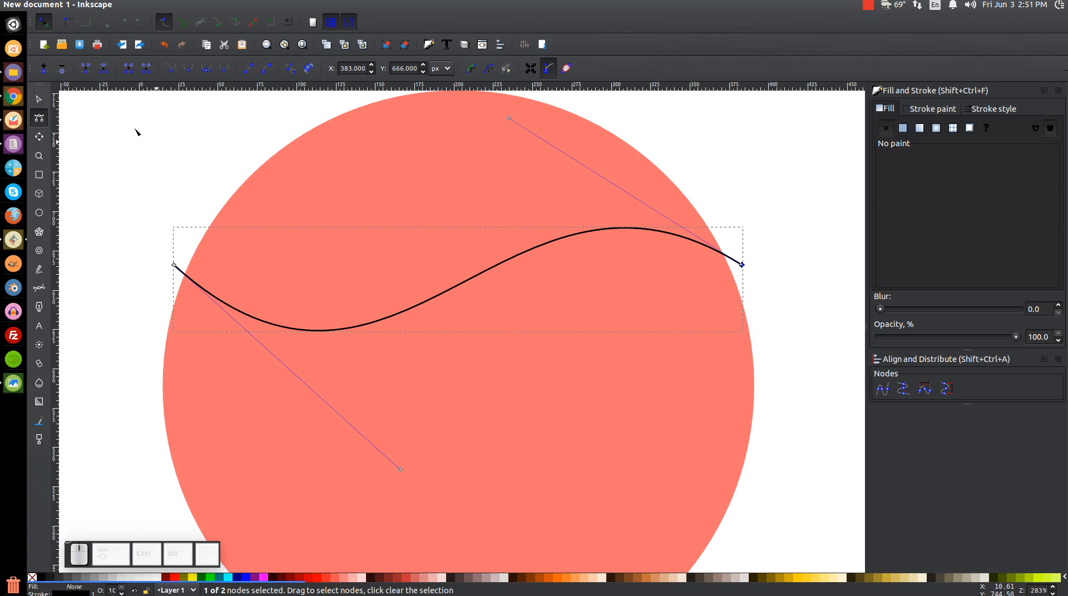
Convert the wave line's stroke to a path.
click(45, 105)
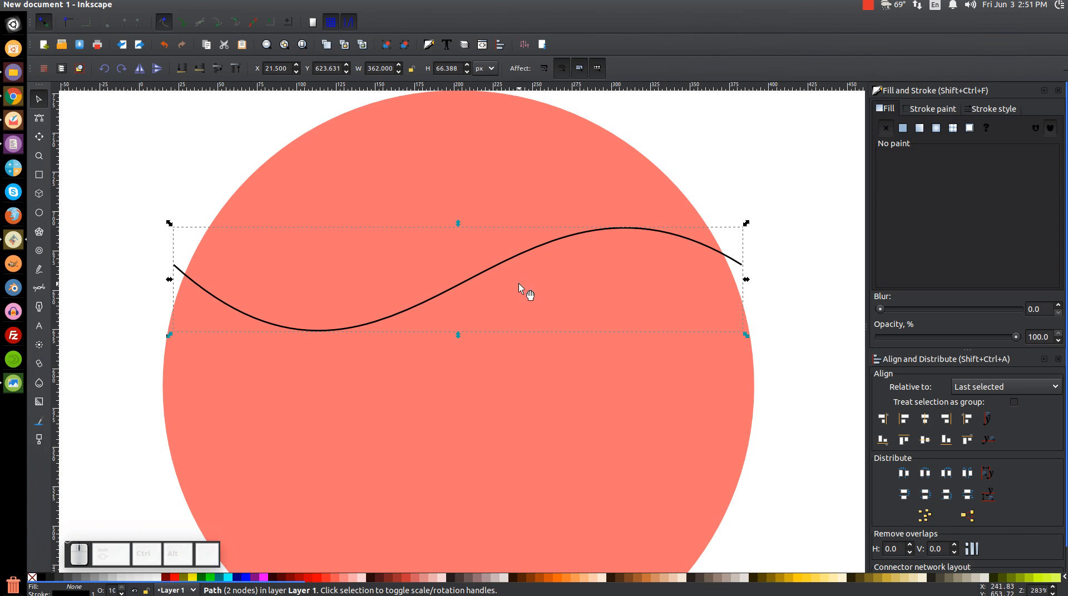
click(182, 5)
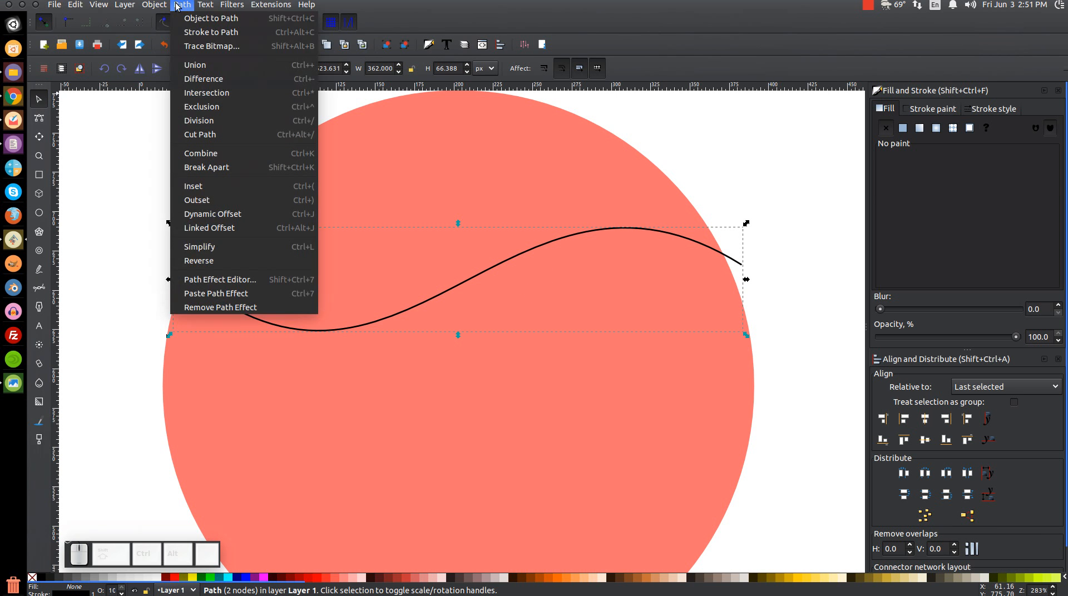
click(193, 32)
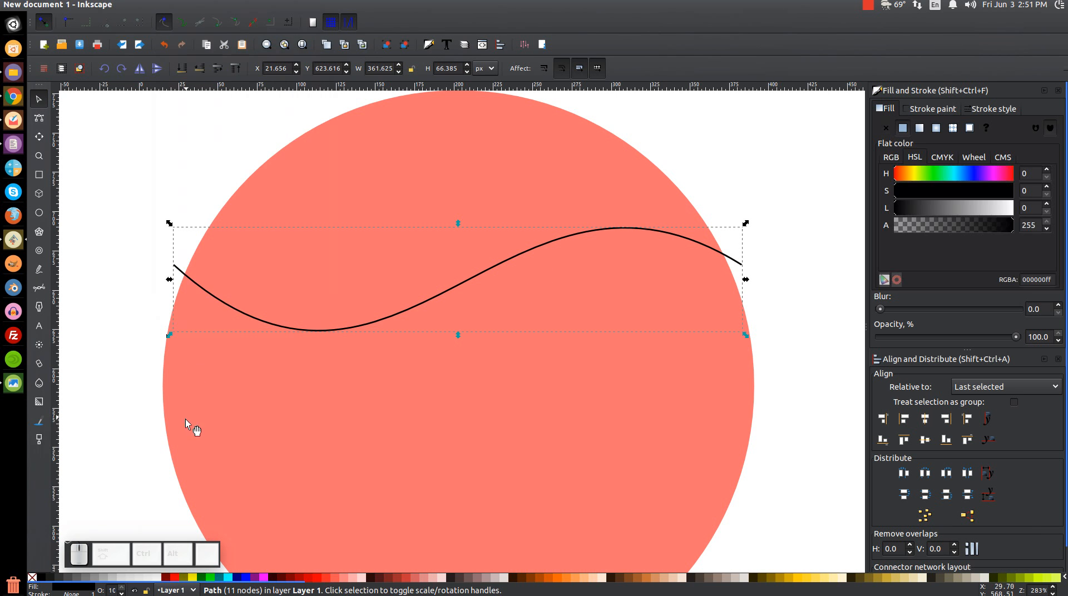
Duplicate the wave and flip the copy horizontally so the two waves cross.
right_click(543, 244)
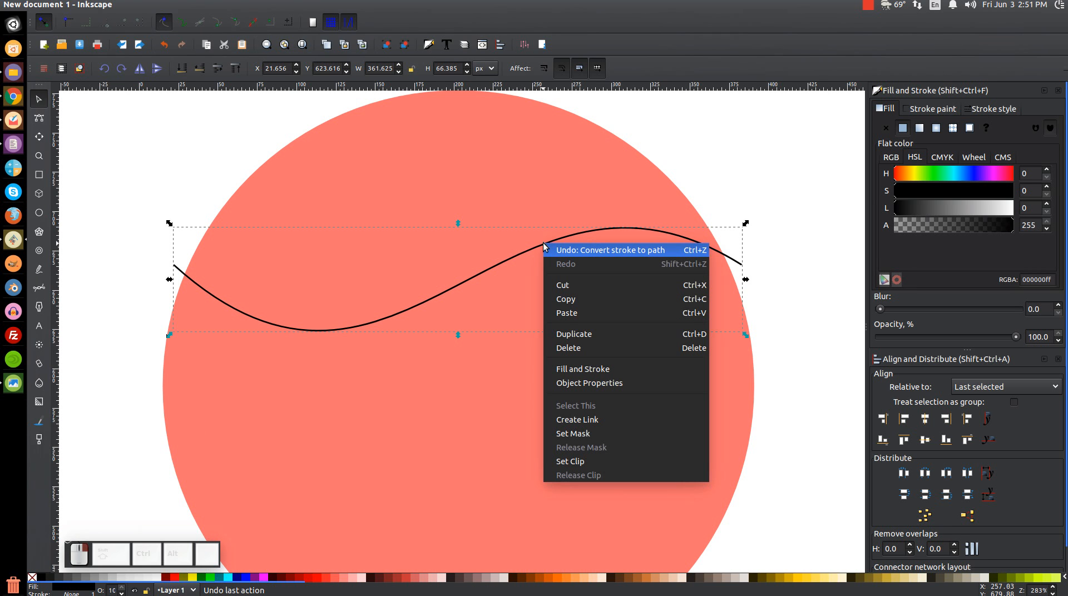
click(574, 334)
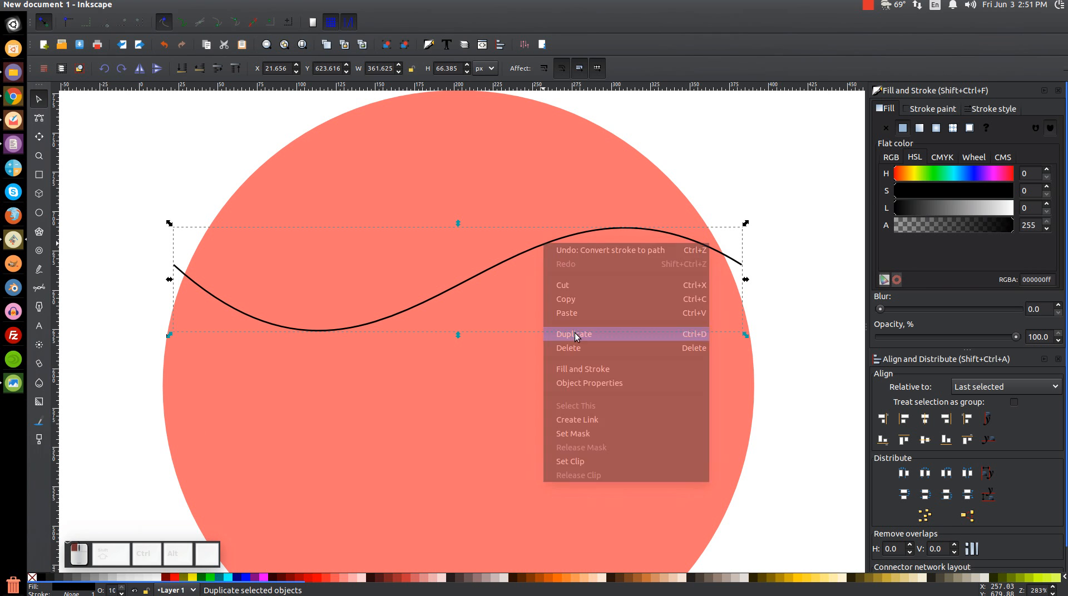
click(139, 69)
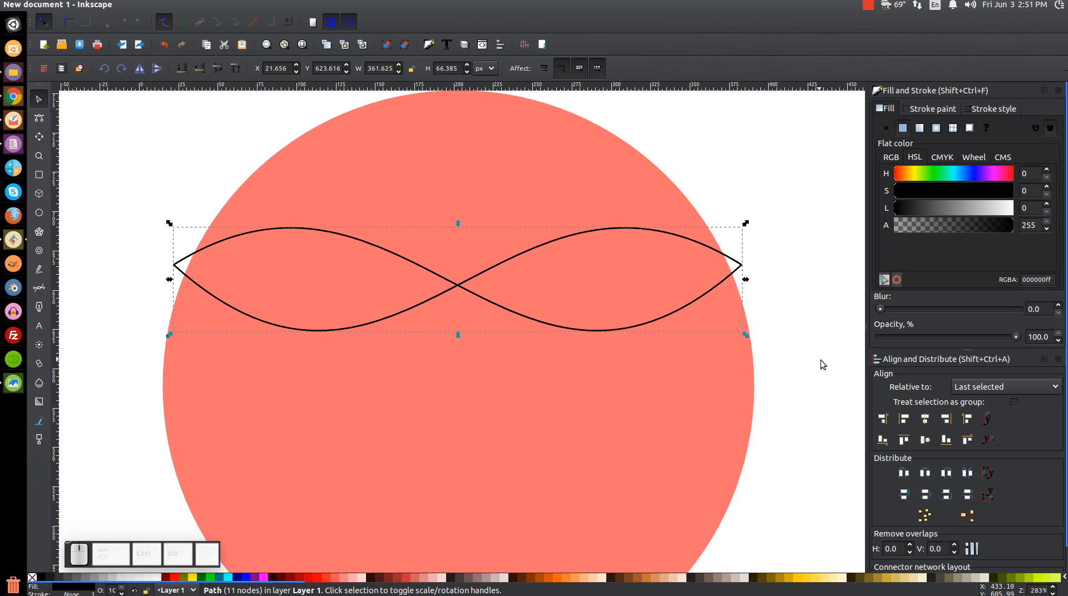
Group the two crossing waves and place a duplicate of the group about 150 px straight below.
drag(828, 369, 87, 190)
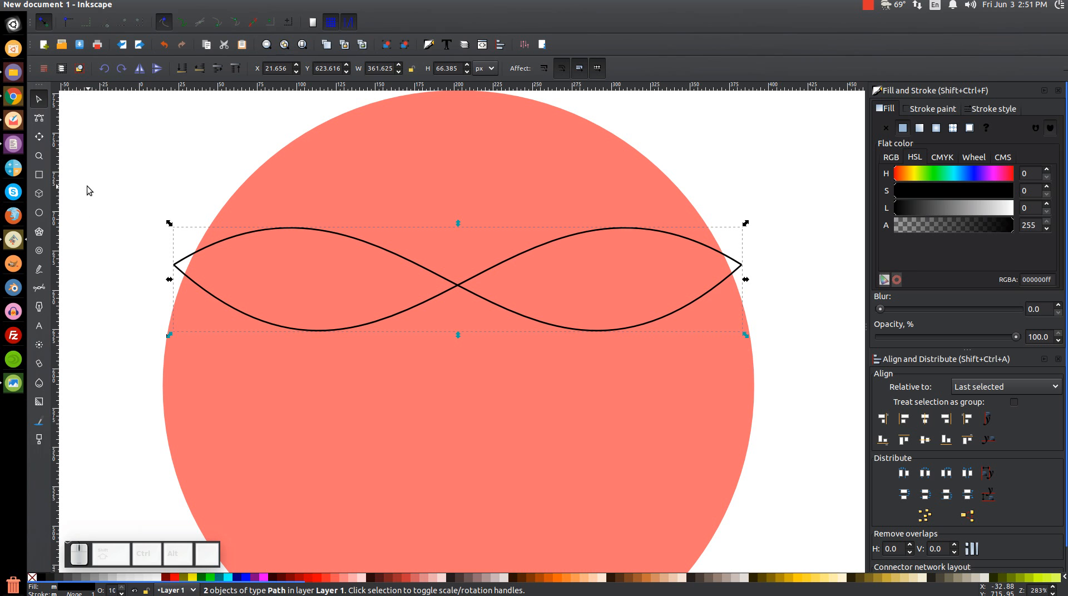
click(387, 47)
scroll(464, 171, down, 2)
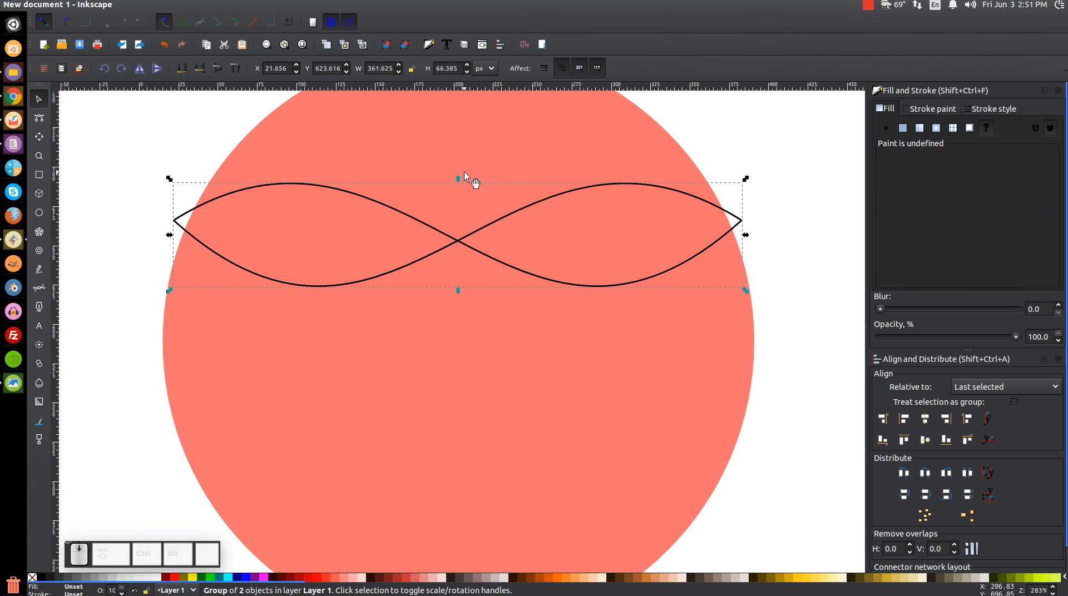
right_click(493, 219)
click(519, 311)
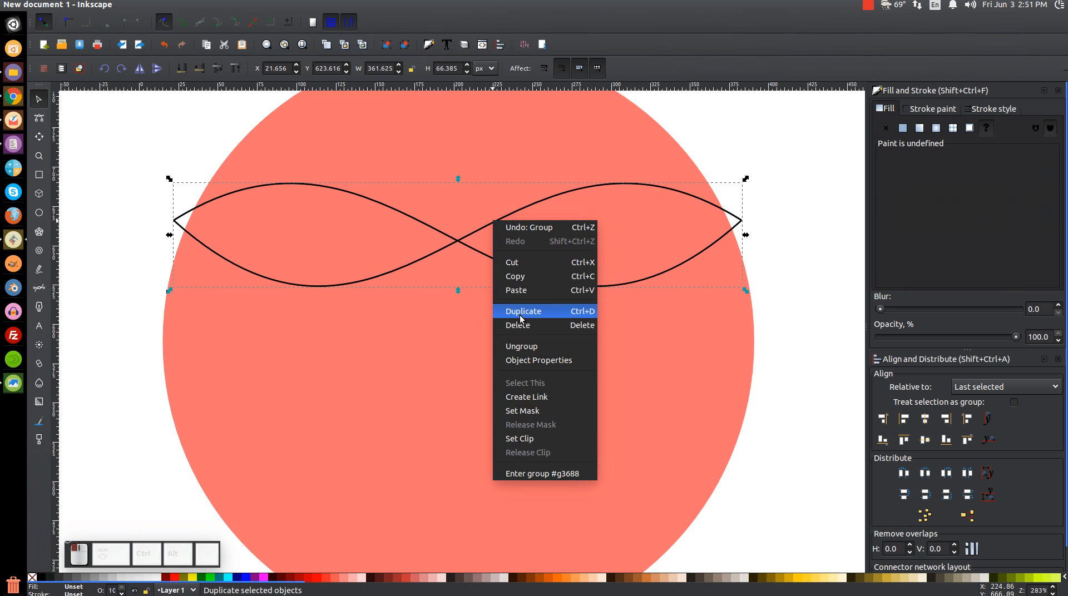
key(ctrl)
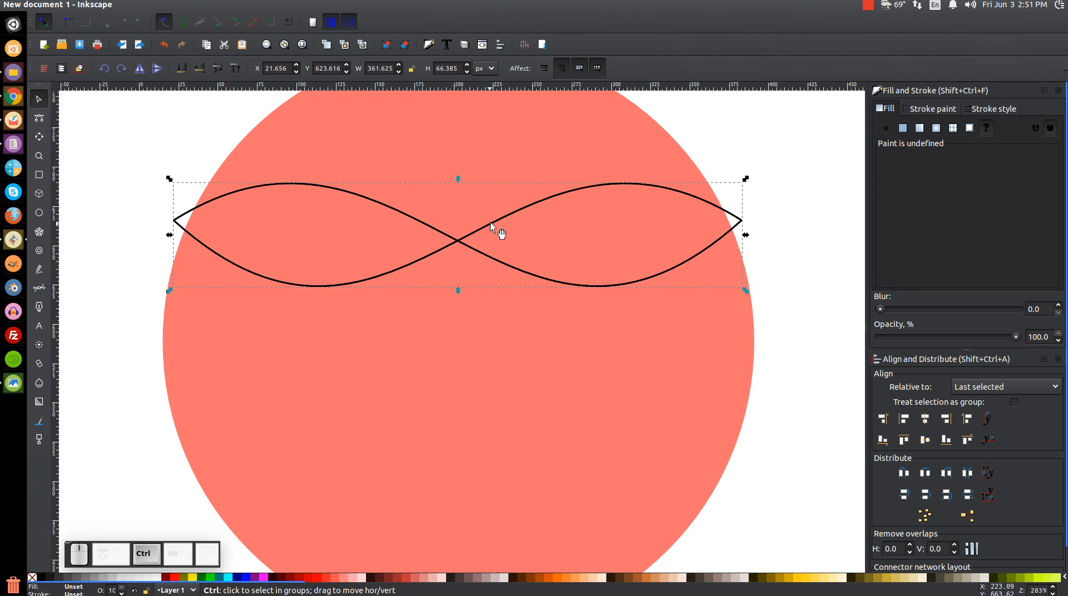
drag(499, 215, 502, 453)
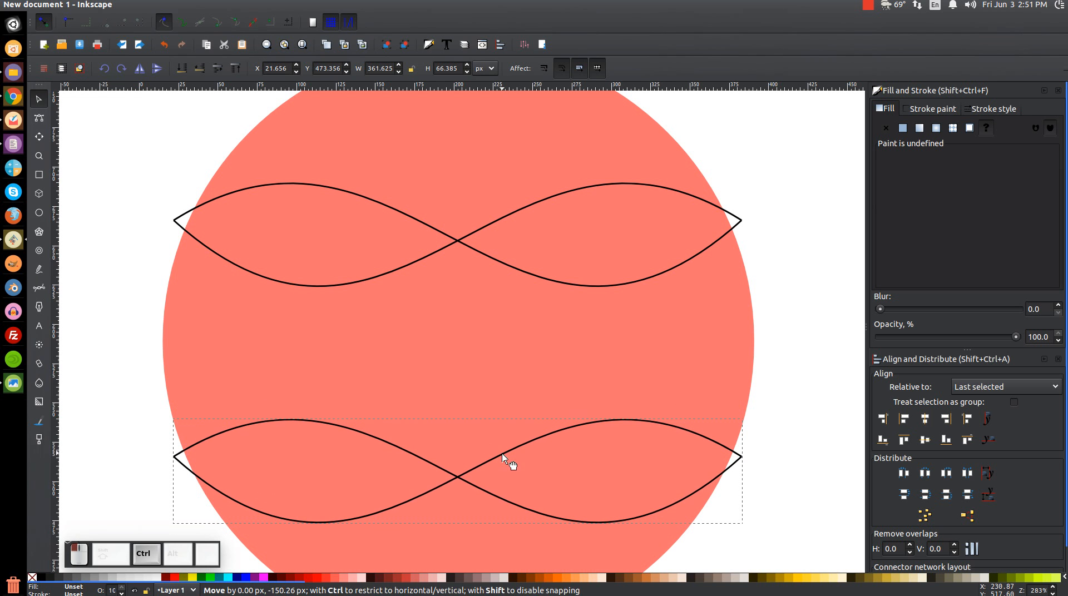
Group the upper and lower wave pairs together.
key(shift)
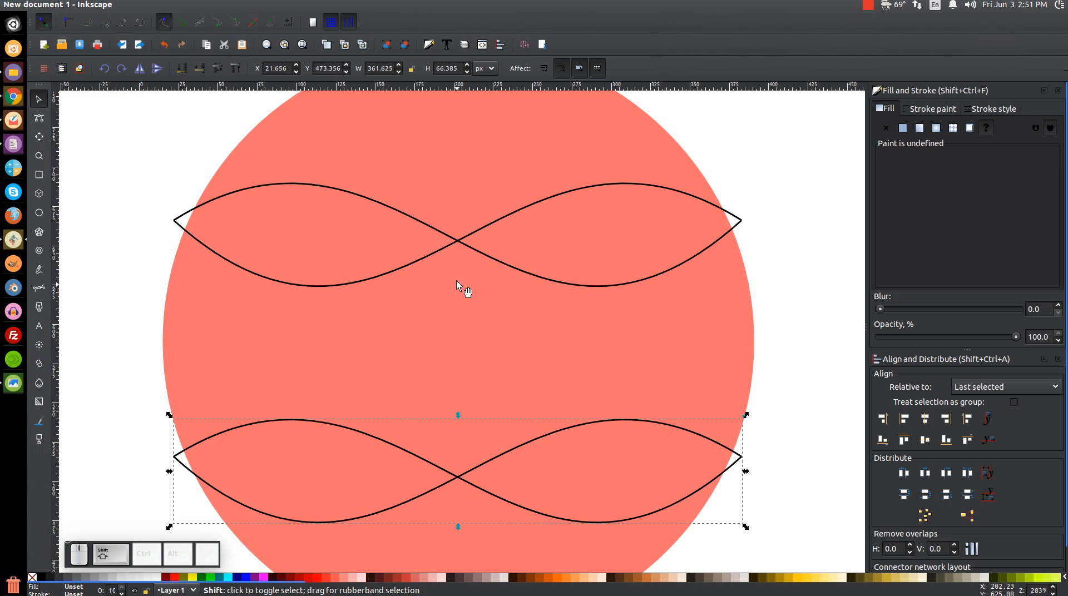
shift+click(455, 238)
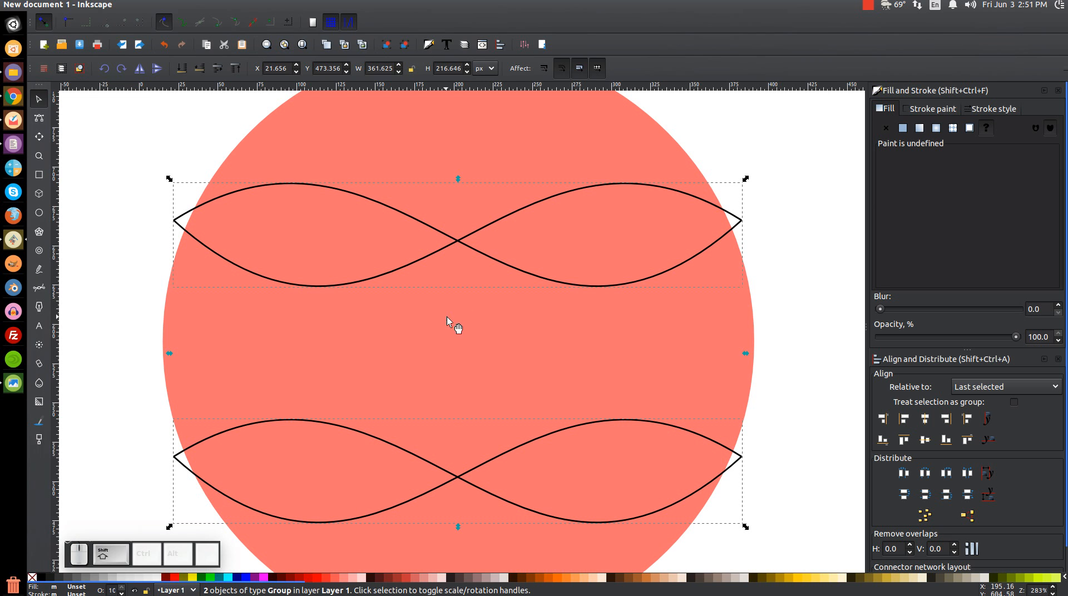
click(389, 49)
Center the wave group on the circle both horizontally and vertically, relative to the last selected object, and deselect the circle.
key(shift)
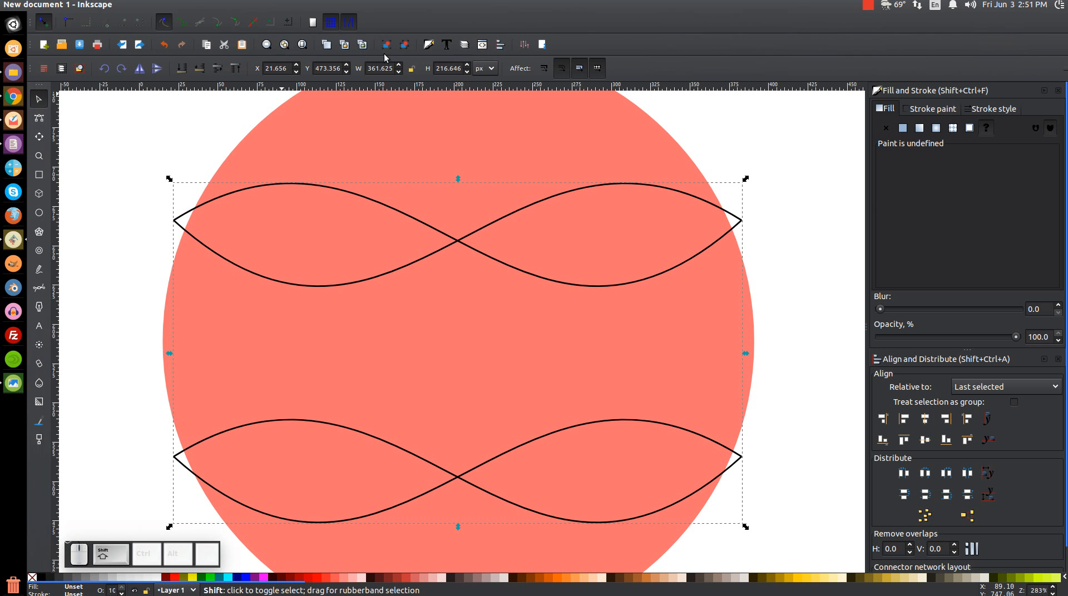
shift+click(734, 310)
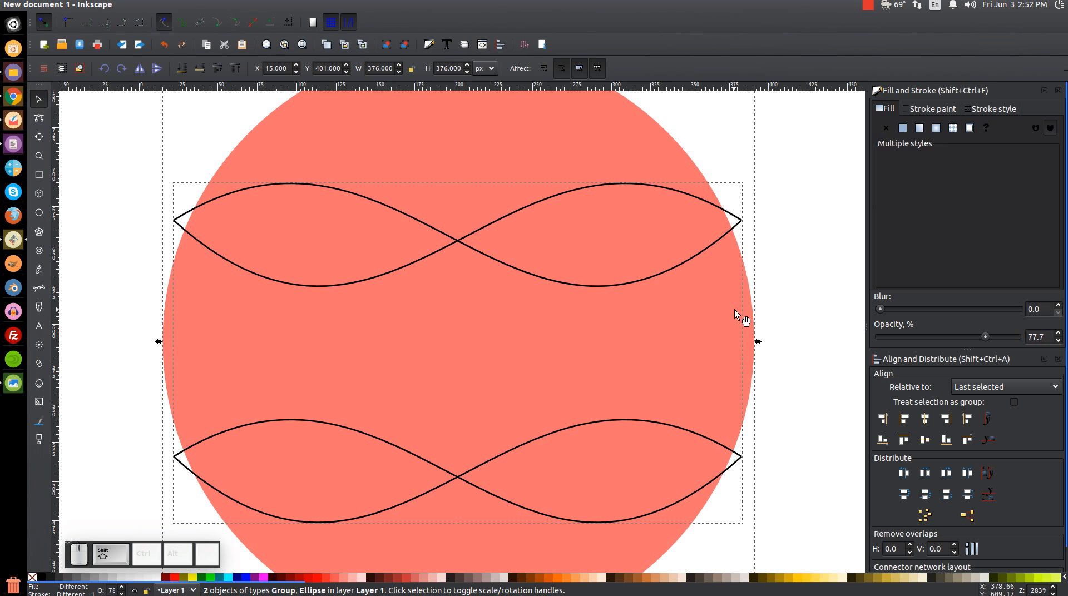
click(925, 420)
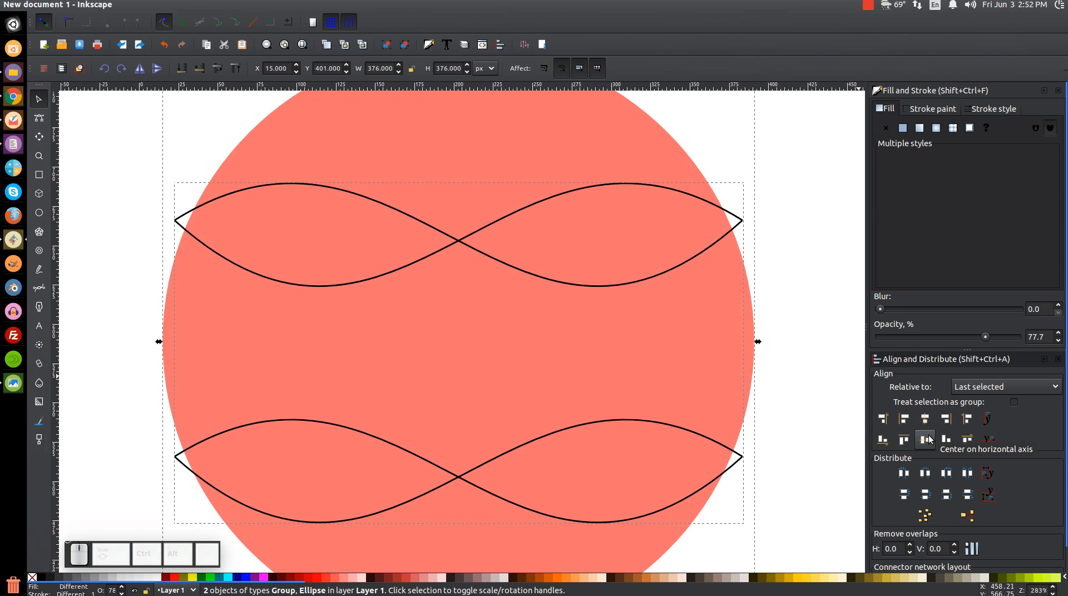
click(927, 438)
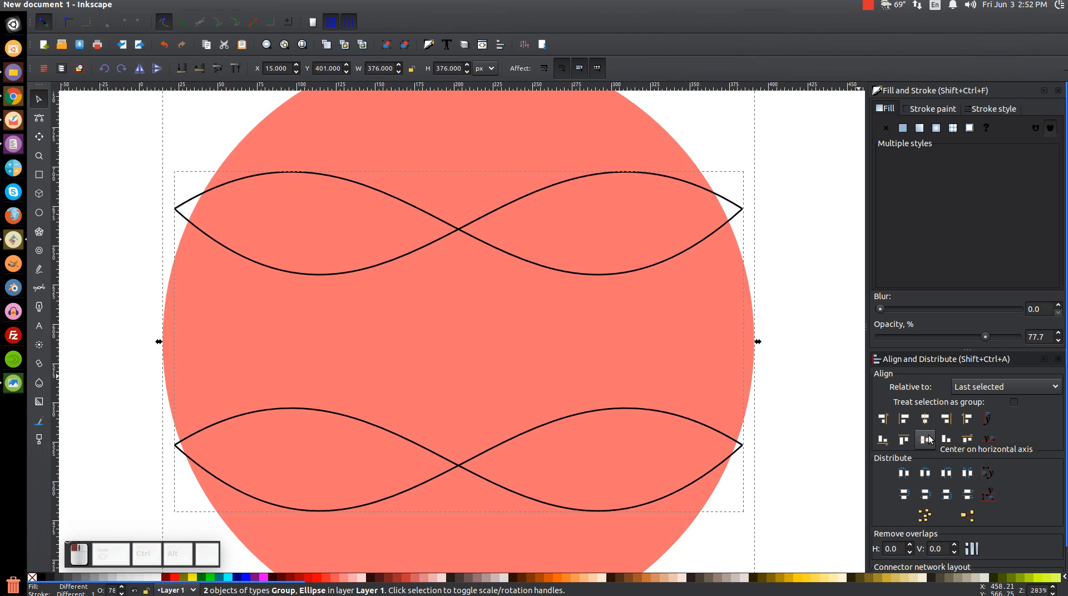
shift+click(728, 289)
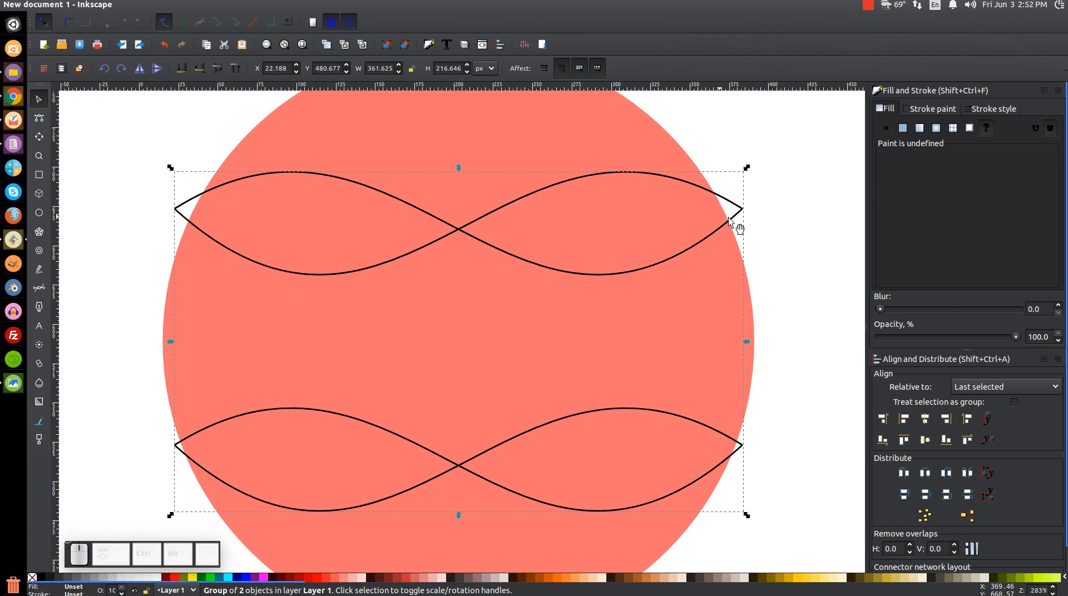
key(plus)
key(plus)
key(plus)
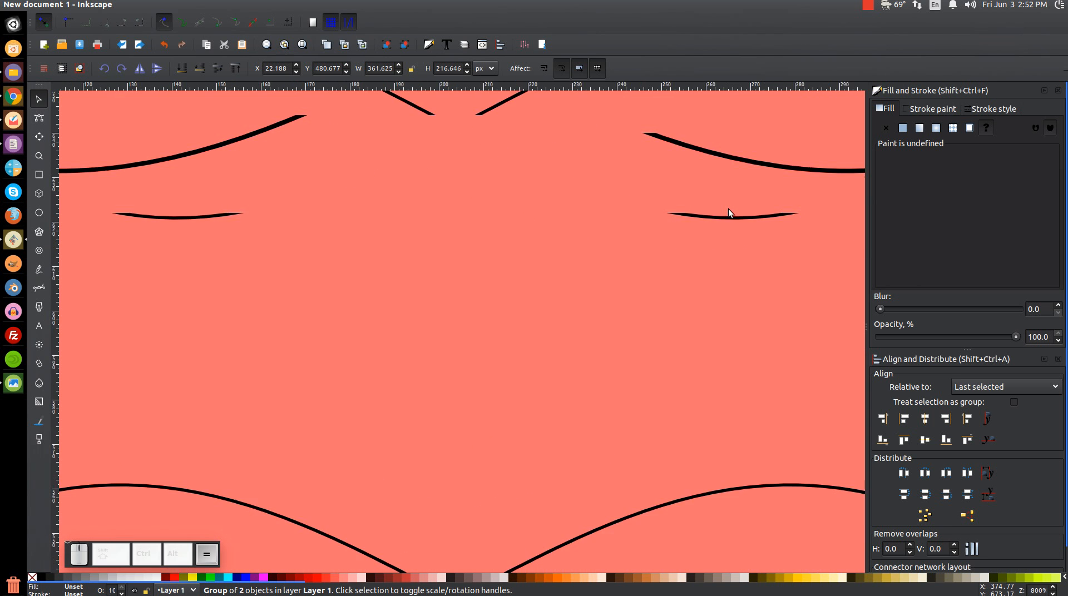
Scale the wave group proportionally about its center to about 343 × 205 px, bringing its tips closer to the circle's edge.
drag(726, 167, 578, 282)
drag(761, 195, 537, 309)
drag(651, 240, 528, 307)
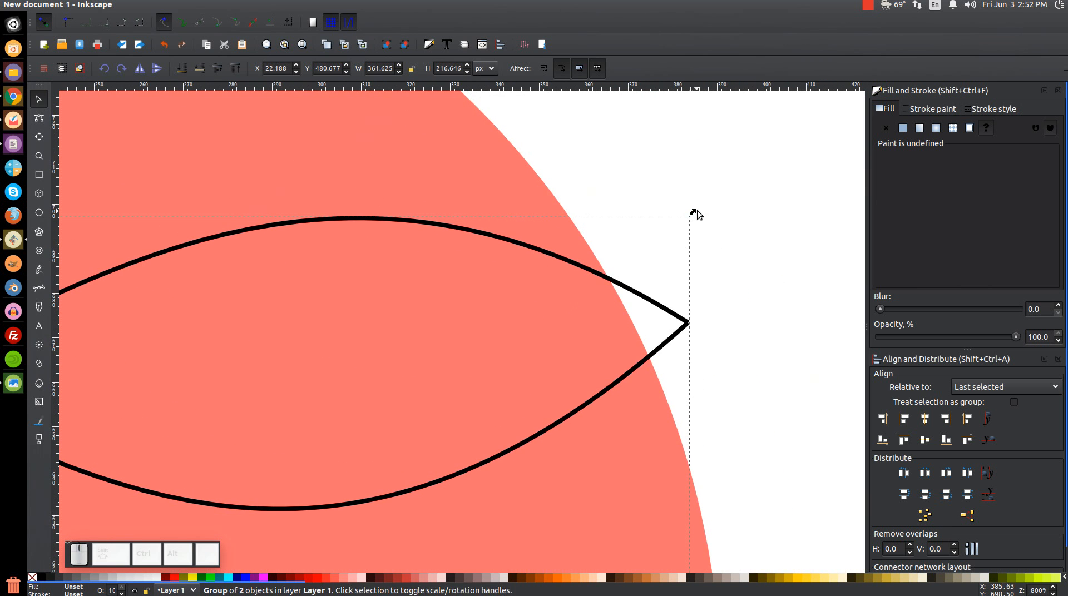
key(ctrl+shift)
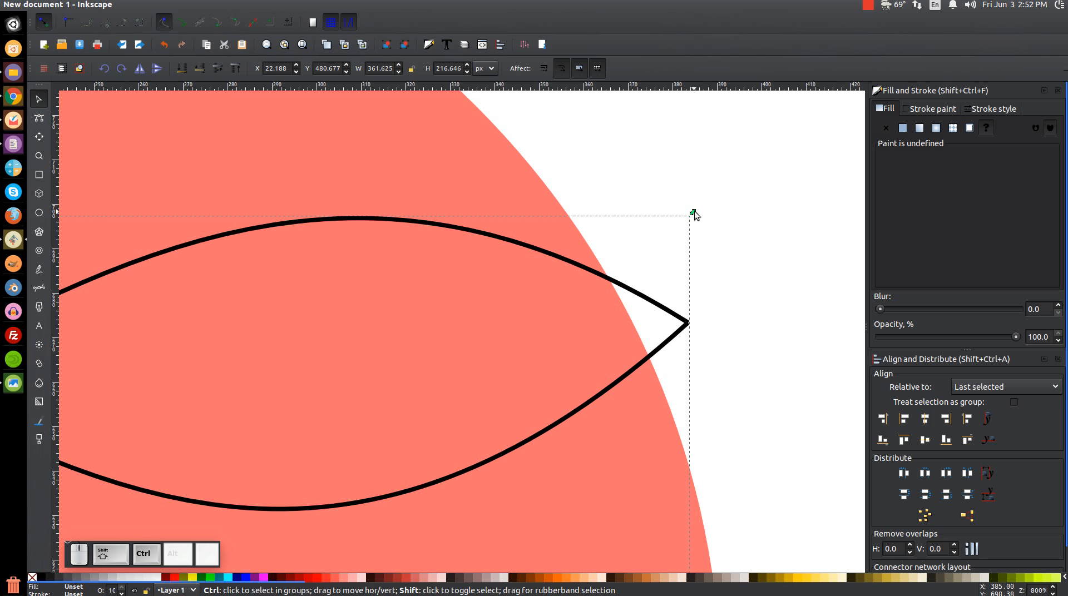
drag(694, 212, 682, 237)
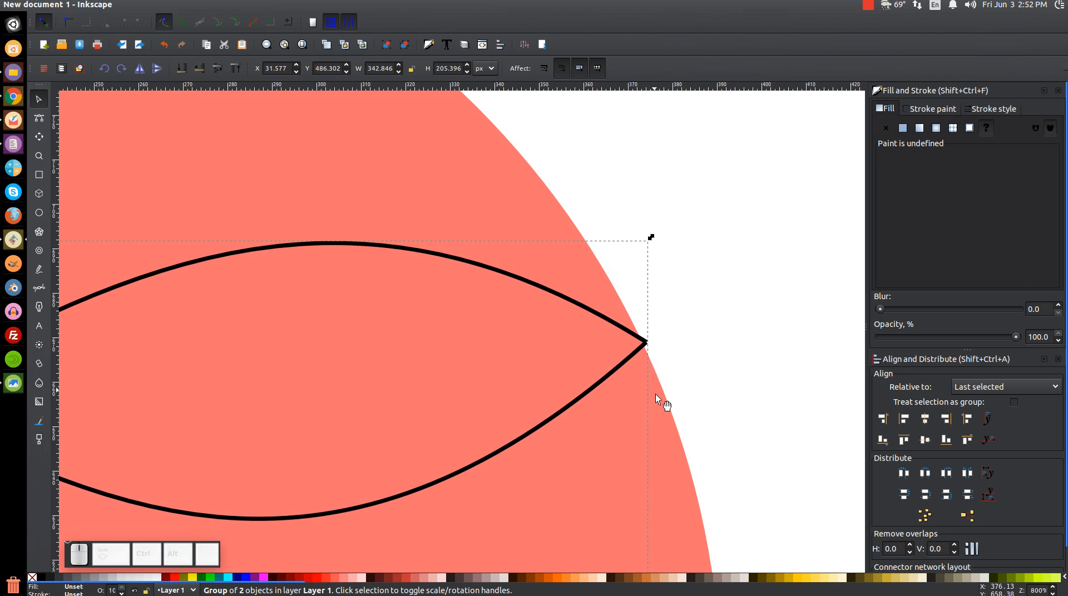
Shrink the wave group slightly about its center to about 341.8 × 204.8 px and check its upper right tip against the circle's edge.
scroll(654, 385, up, 3)
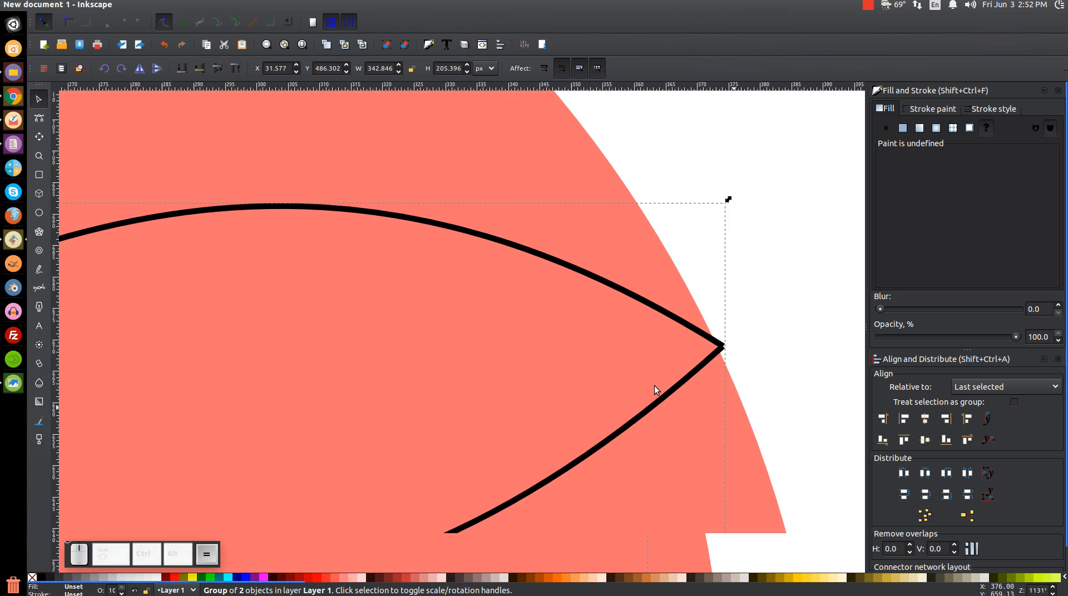
drag(572, 335, 466, 338)
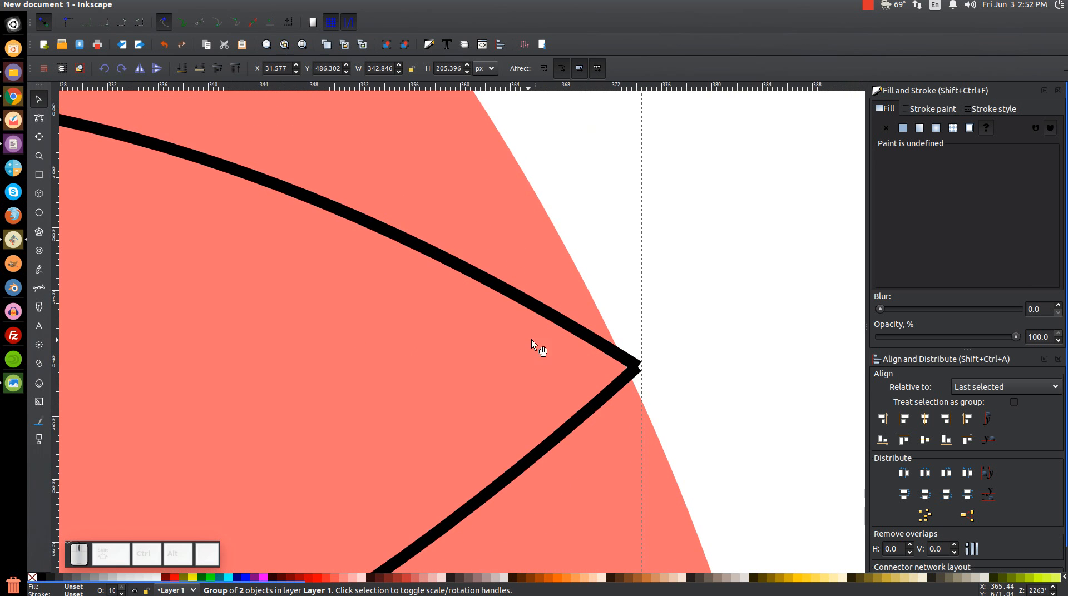
scroll(545, 328, up, 3)
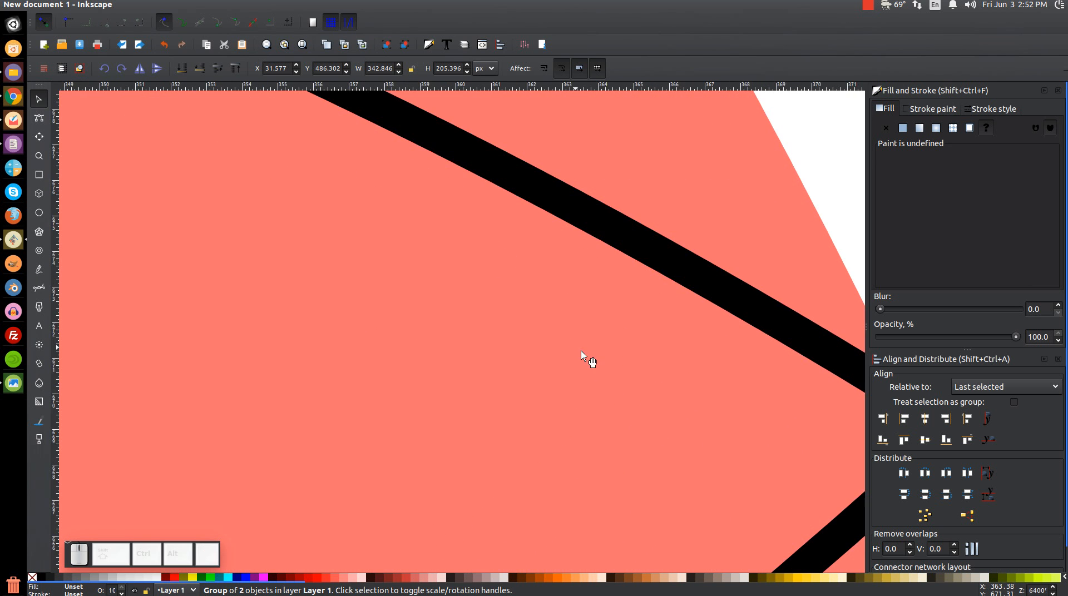
drag(550, 329, 289, 262)
scroll(541, 323, up, 1)
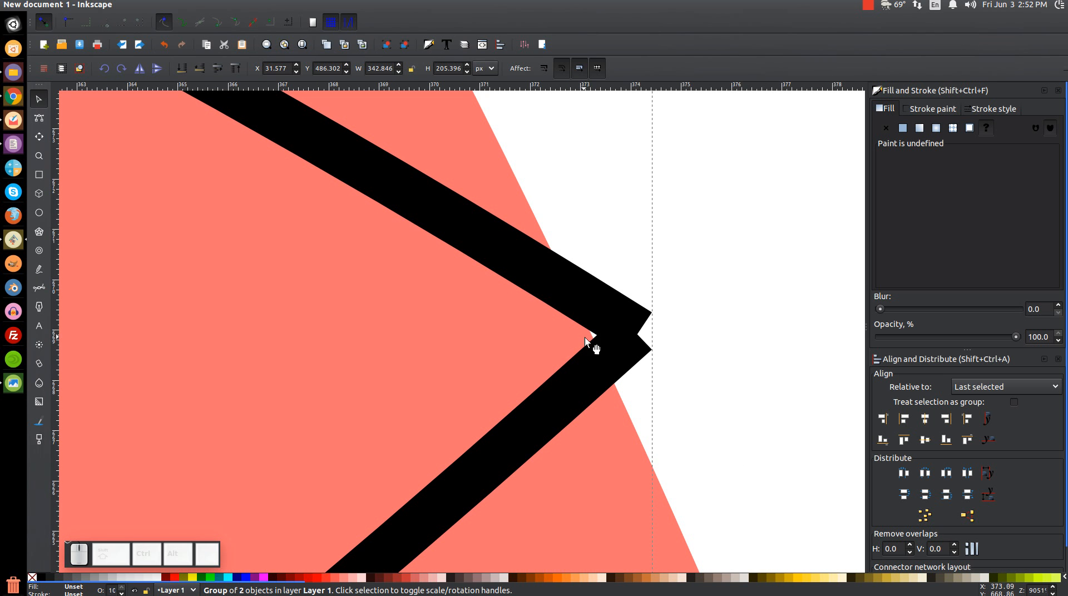
scroll(578, 369, down, 3)
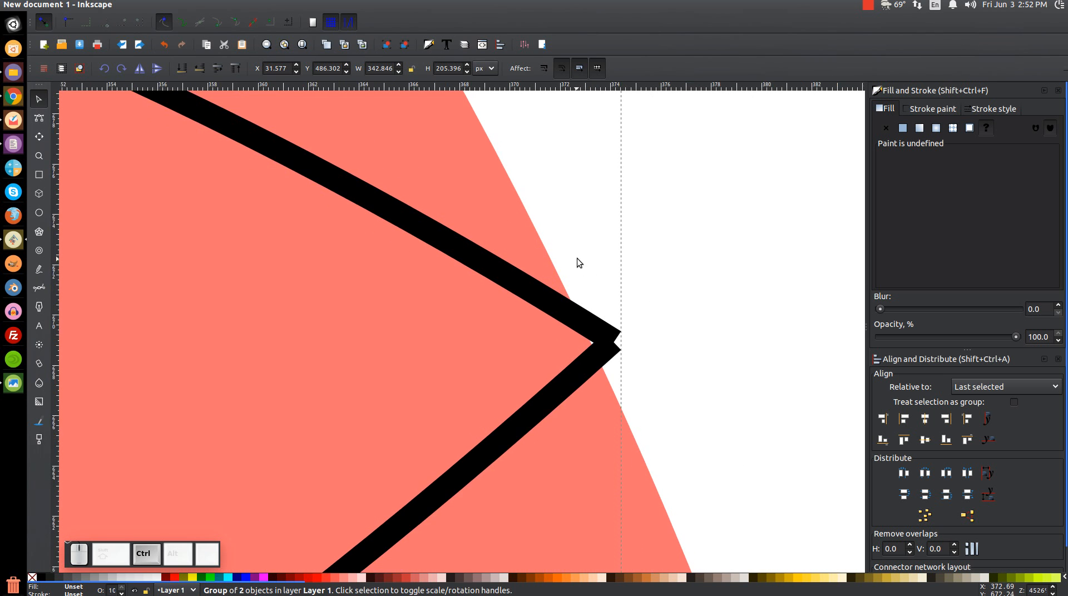
drag(559, 243, 556, 343)
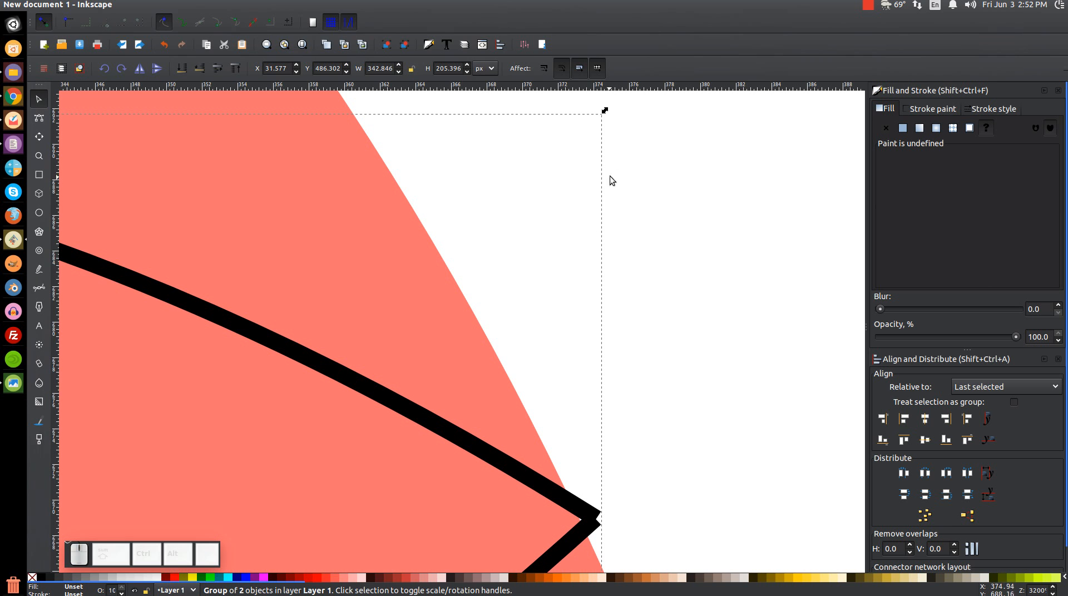
key(ctrl+shift)
drag(607, 112, 595, 115)
drag(583, 558, 673, 375)
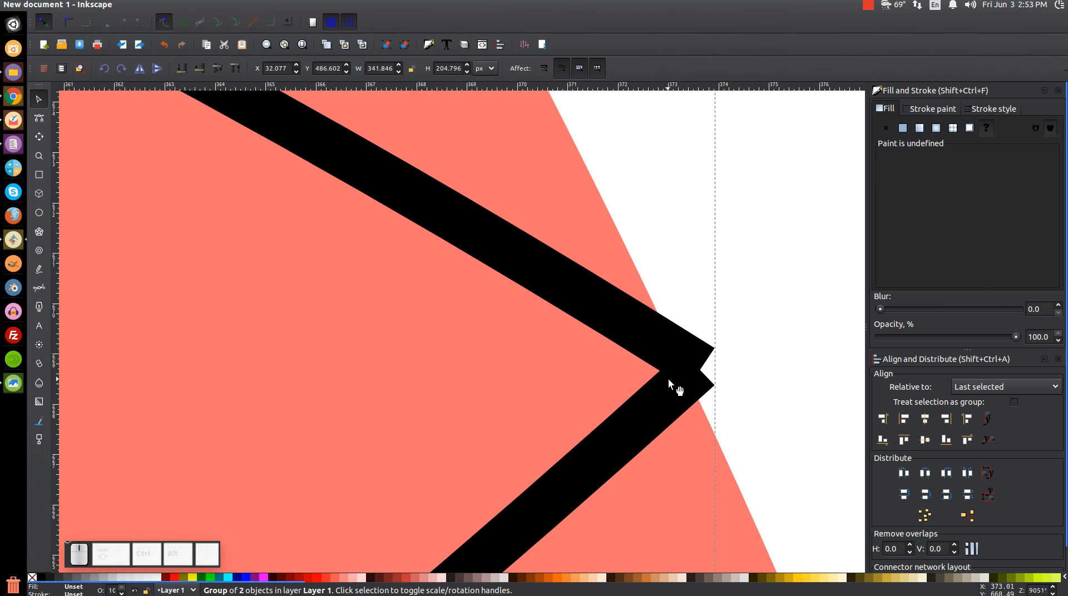
key(1)
drag(451, 367, 619, 385)
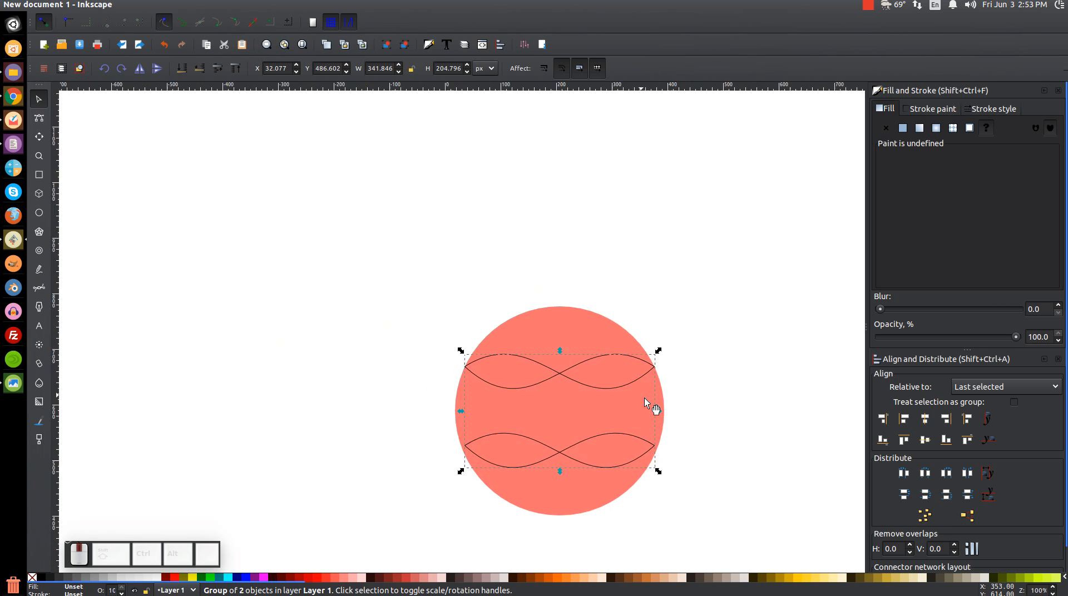
Align the wave group's center with the circle again, relative to the last selected object, and deselect the circle.
ctrl+scroll(528, 414, up, 3)
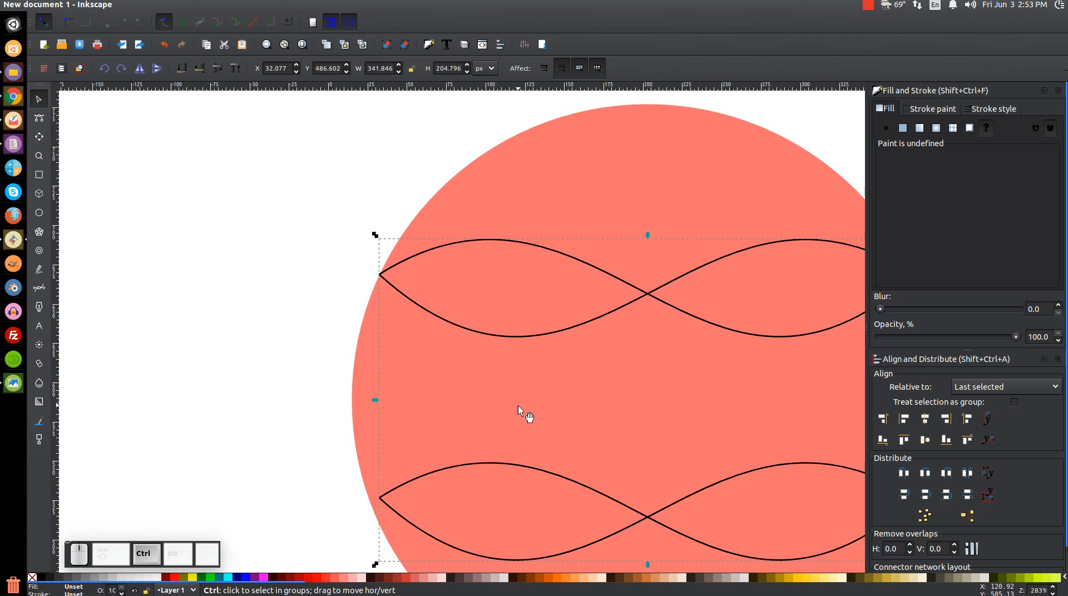
scroll(478, 378, right, 6)
scroll(490, 345, down, 4)
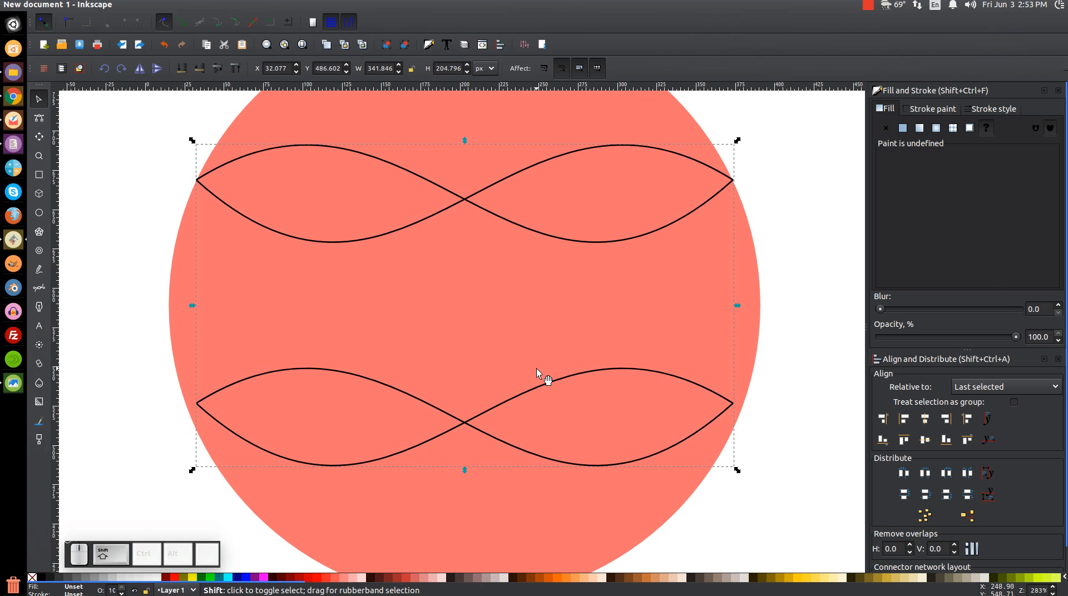
shift+click(718, 269)
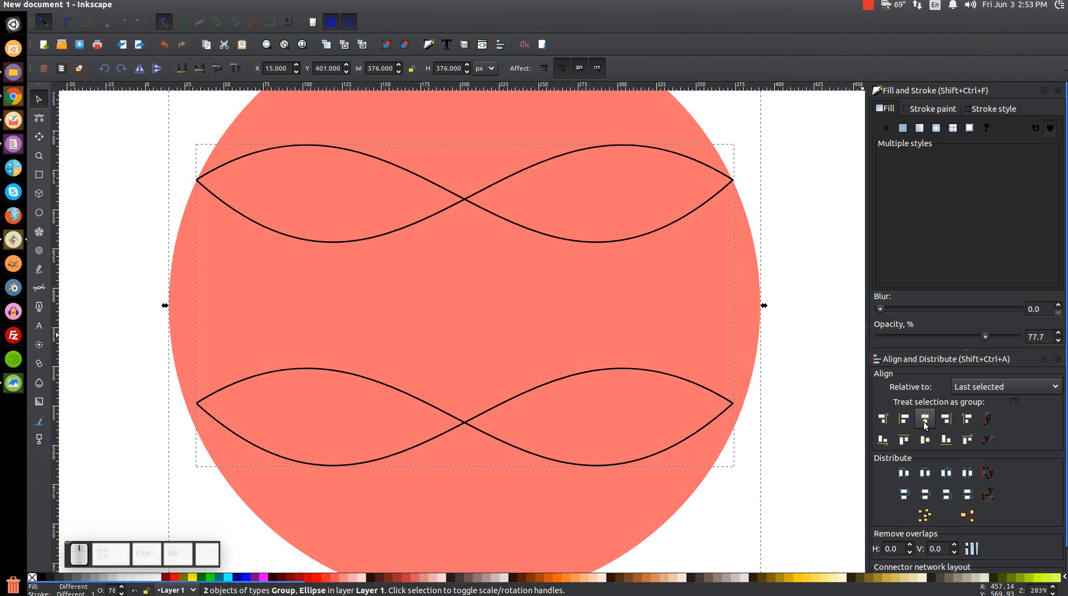
click(922, 440)
click(923, 441)
click(823, 386)
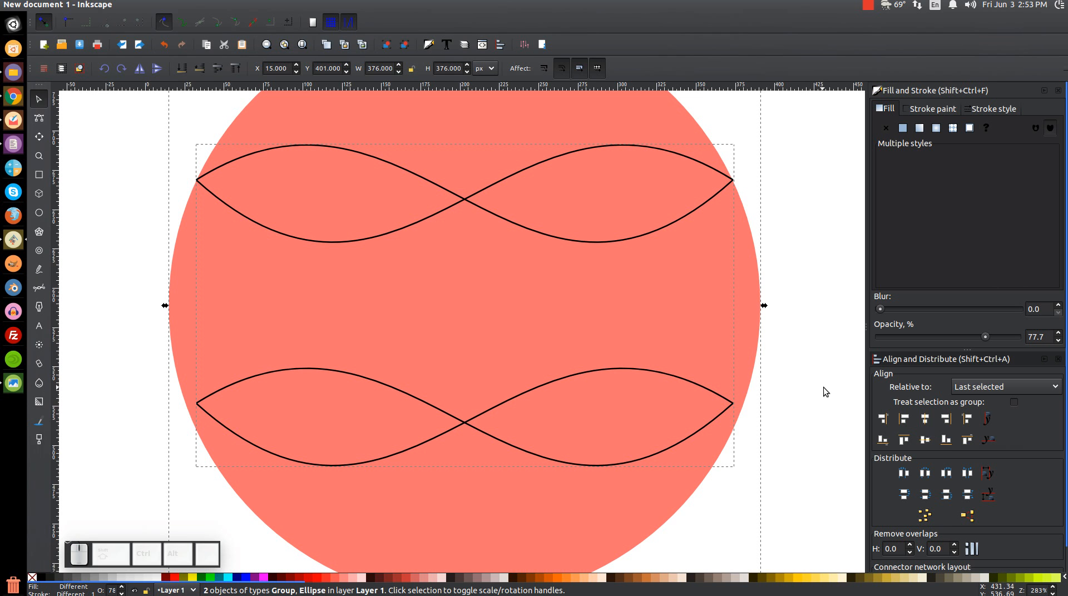
click(718, 418)
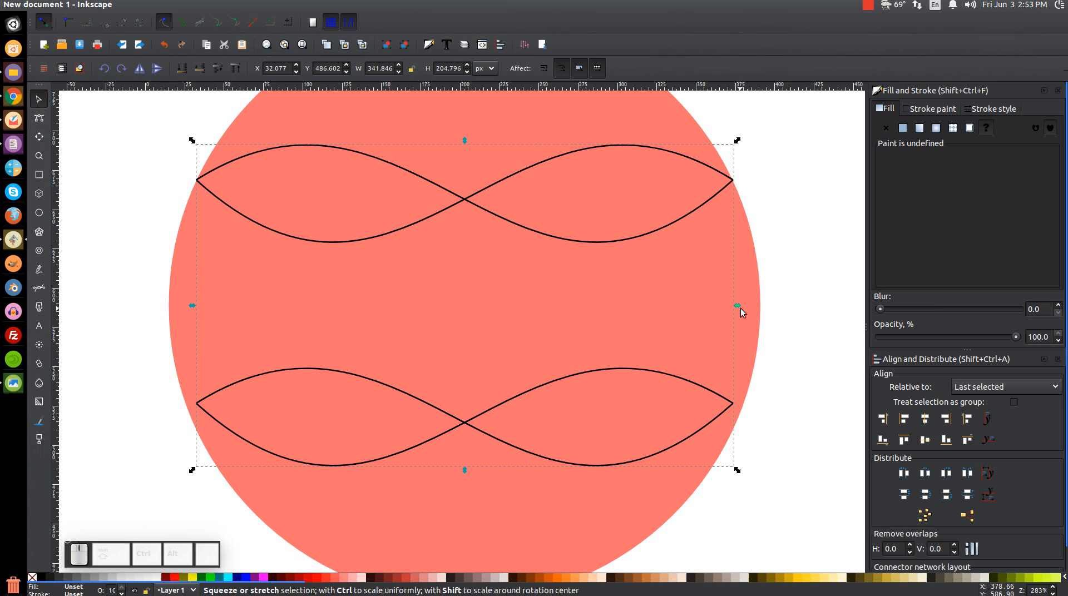
Move the wave group straight down about 10 px and enlarge it proportionally about its center to about 348 × 209 px.
drag(736, 305, 739, 307)
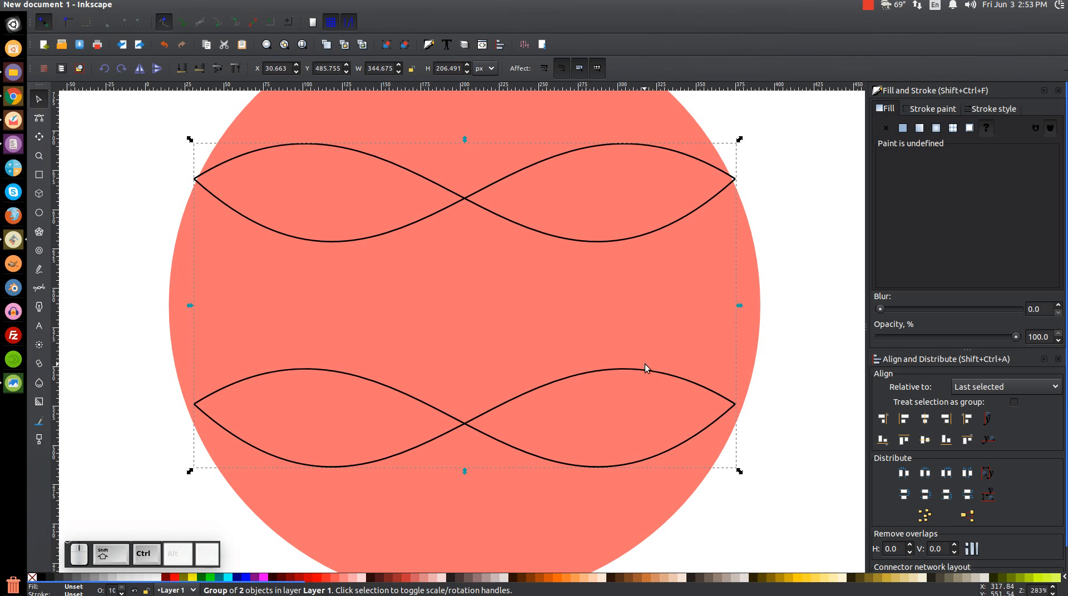
drag(689, 211, 688, 229)
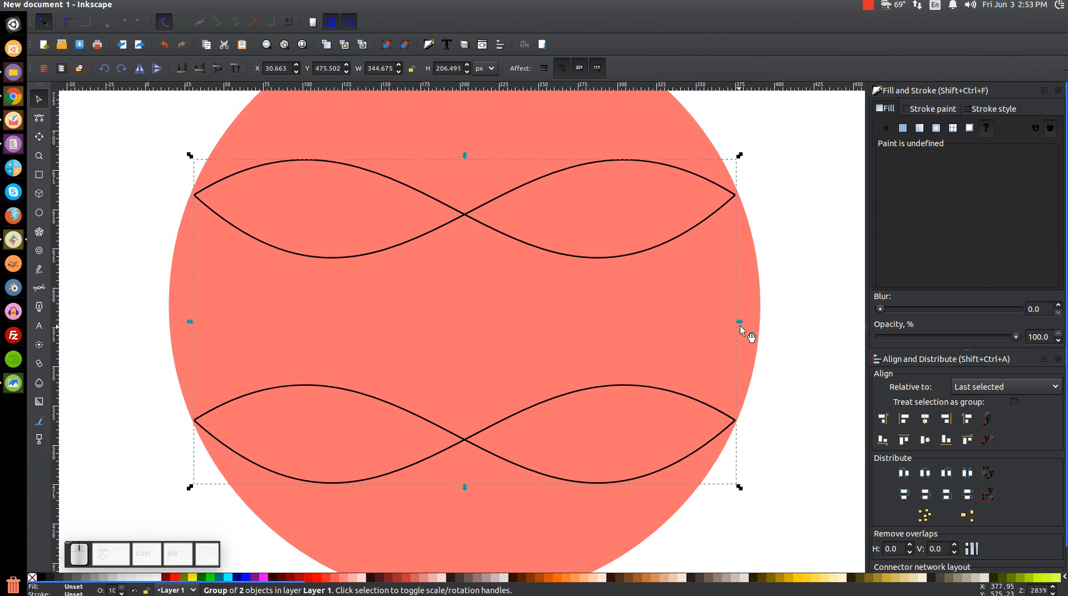
drag(738, 321, 740, 323)
Move the wave group up about 1 px to fit its upper right tip to the circle's edge.
drag(194, 439, 273, 375)
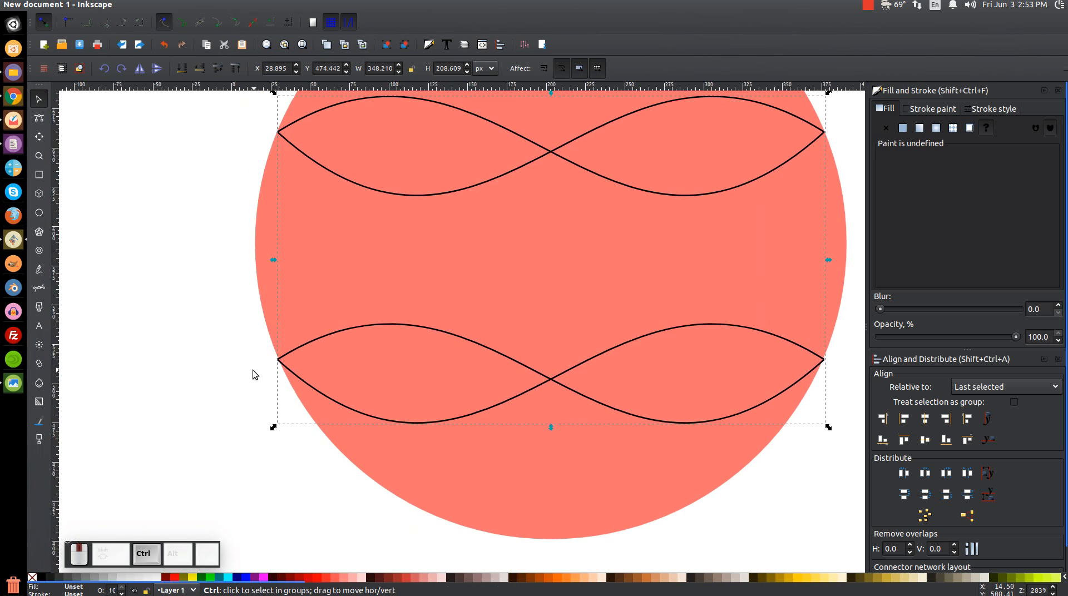
scroll(272, 374, up, 5)
scroll(367, 342, up, 3)
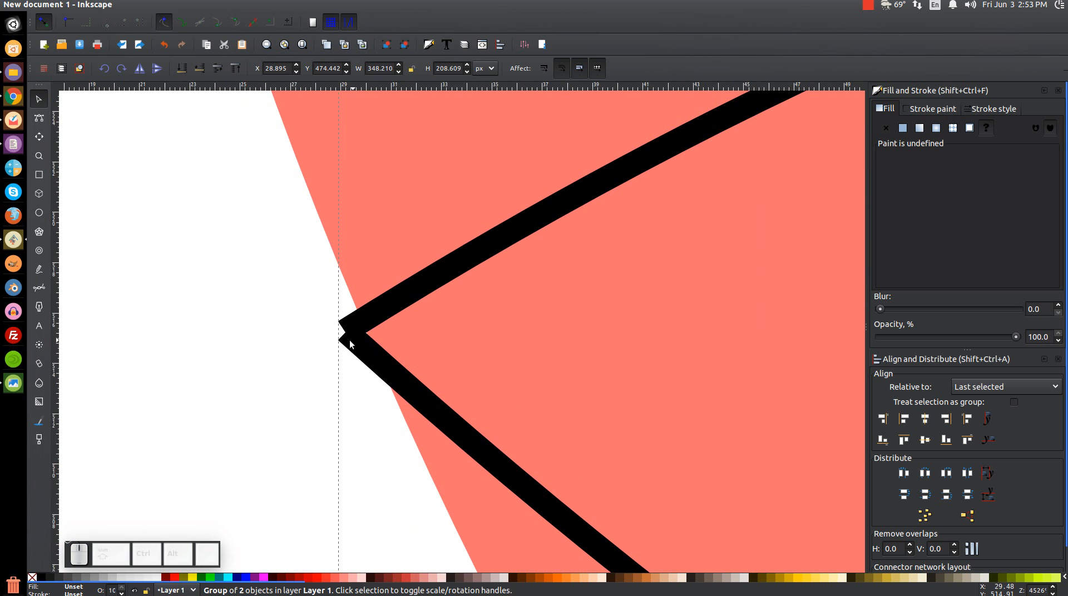
scroll(375, 335, down, 6)
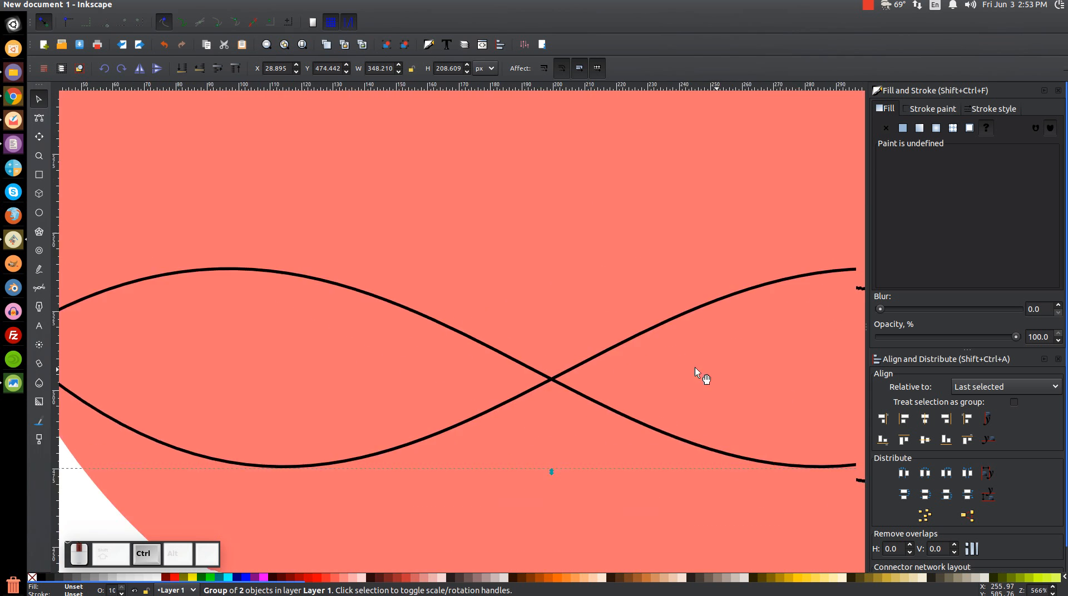
drag(695, 367, 219, 340)
scroll(610, 323, up, 4)
scroll(628, 245, down, 4)
scroll(611, 211, down, 2)
scroll(573, 353, up, 5)
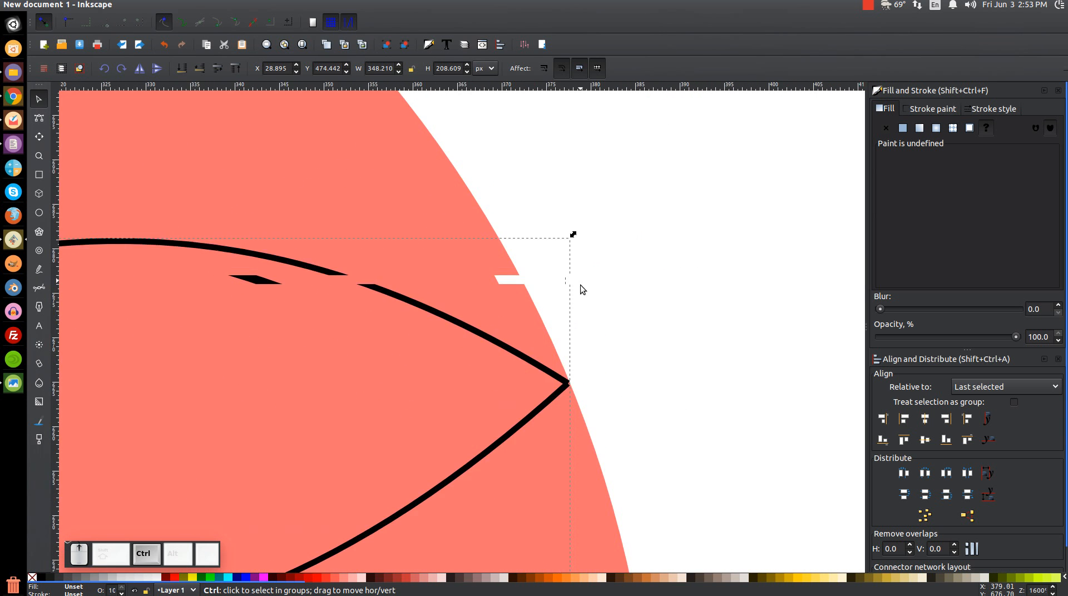
drag(530, 365, 549, 312)
scroll(576, 385, up, 2)
scroll(576, 384, down, 2)
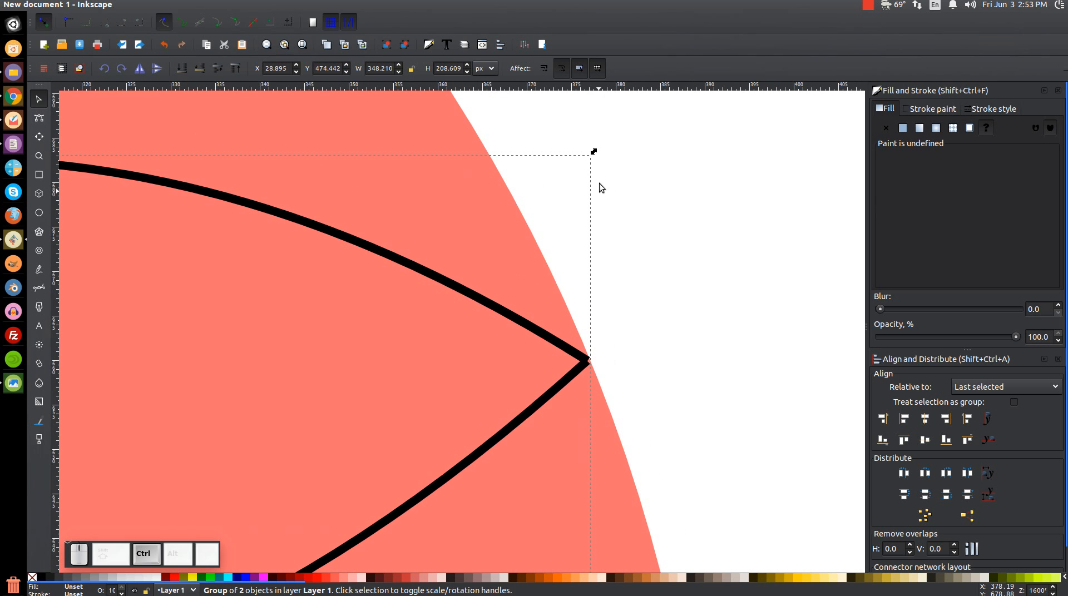
drag(576, 372, 577, 360)
Examine how the lower left and upper left wave tips meet the circle's edge, and return to the 100% view.
scroll(591, 431, down, 20)
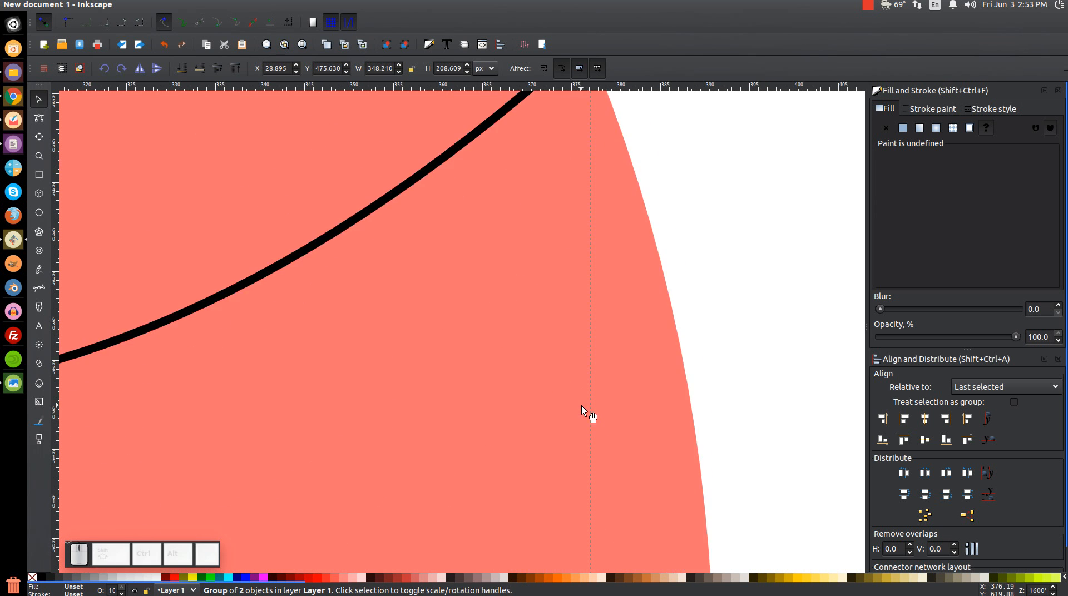
drag(314, 390, 859, 313)
mouse_move(252, 320)
mouse_down()
mouse_move(844, 316)
mouse_move(862, 331)
mouse_up()
drag(233, 367, 820, 357)
drag(278, 352, 799, 389)
drag(390, 298, 369, 438)
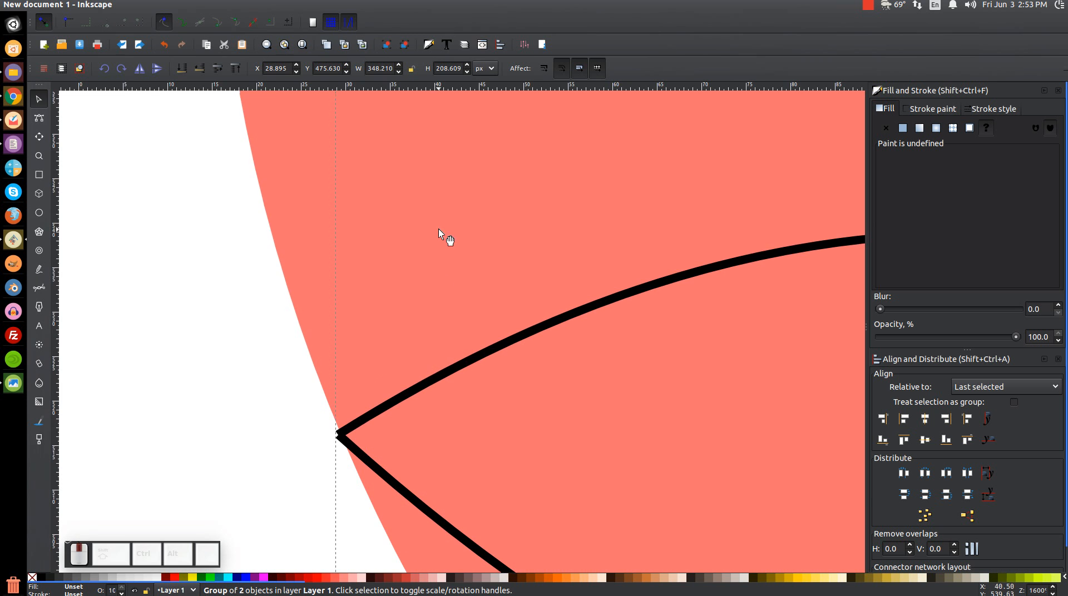
drag(439, 225, 400, 484)
drag(394, 189, 406, 549)
drag(368, 250, 383, 528)
drag(383, 192, 390, 408)
drag(524, 319, 323, 279)
drag(691, 332, 692, 383)
mouse_move(135, 313)
mouse_down()
mouse_move(305, 337)
mouse_move(345, 282)
mouse_move(332, 222)
mouse_up()
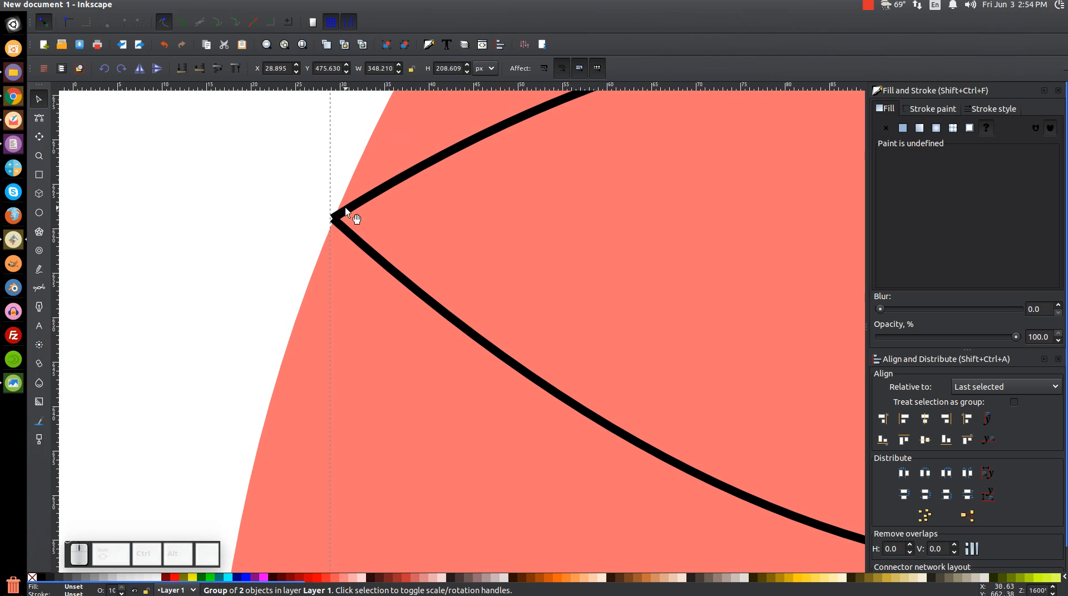
mouse_move(353, 332)
mouse_down()
mouse_move(174, 409)
mouse_move(453, 384)
mouse_move(473, 260)
mouse_up()
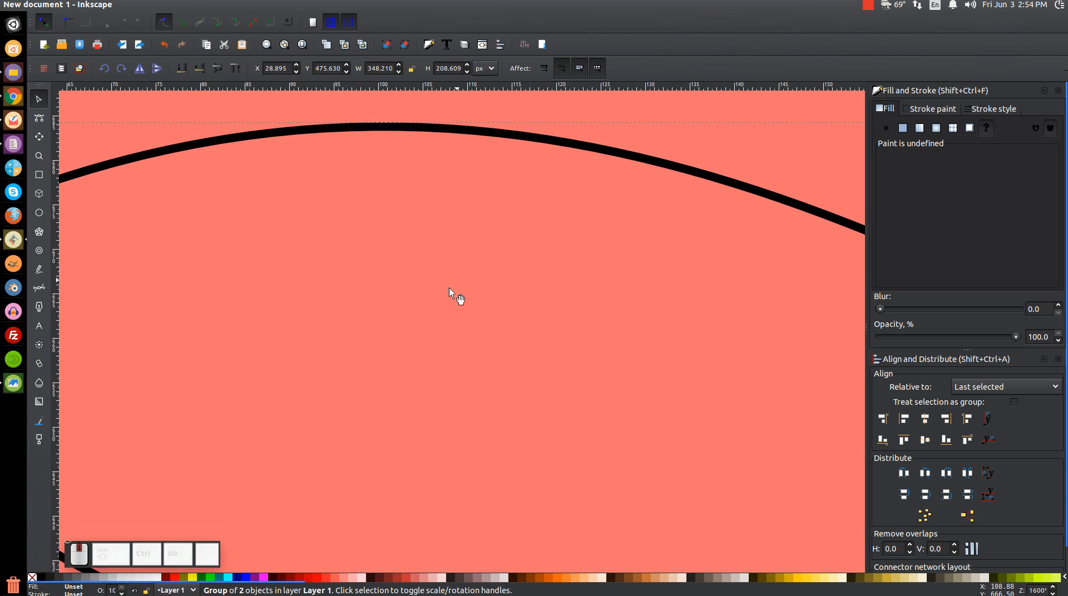
key(1)
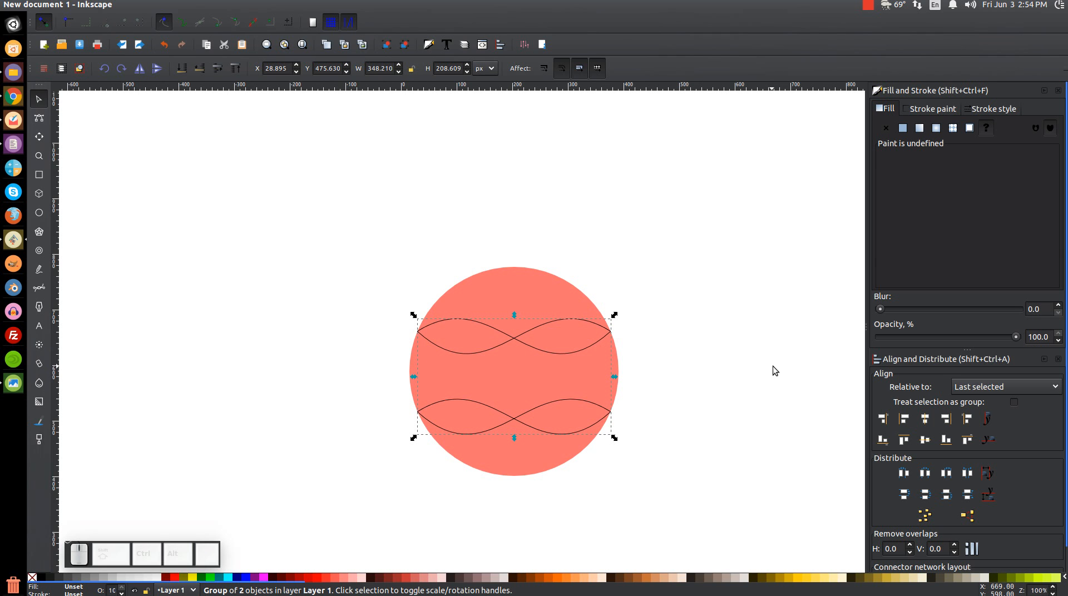
Duplicate the semi-transparent red circle three times in place.
click(539, 271)
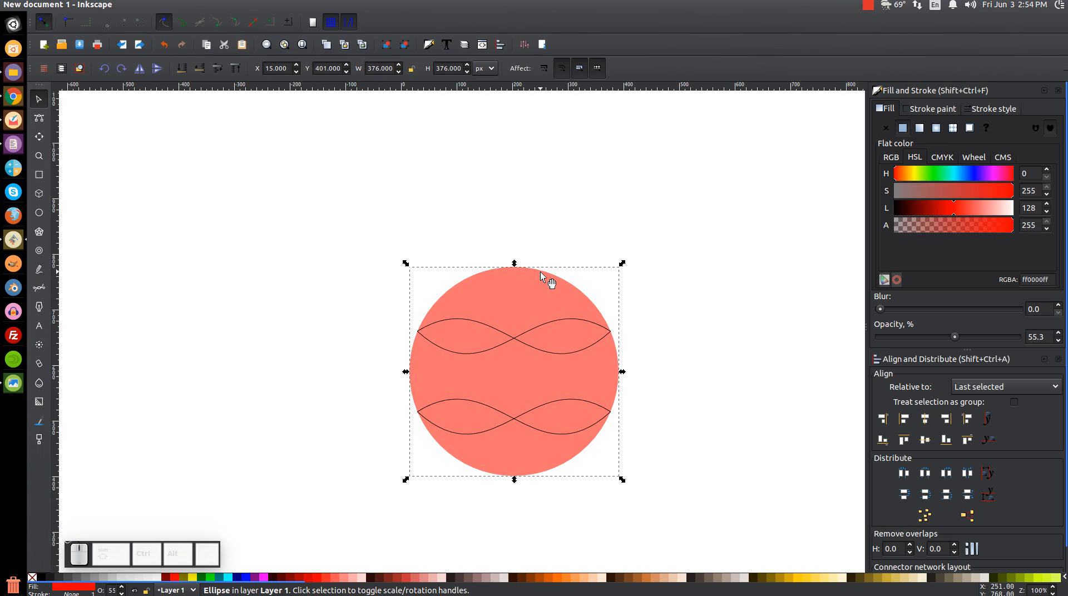
right_click(539, 272)
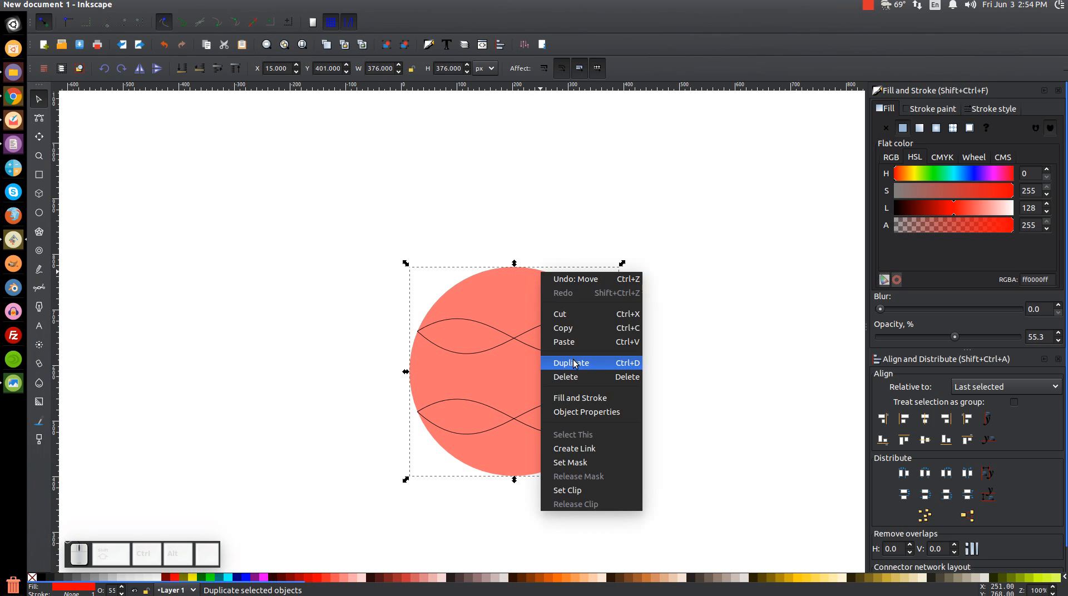
click(516, 306)
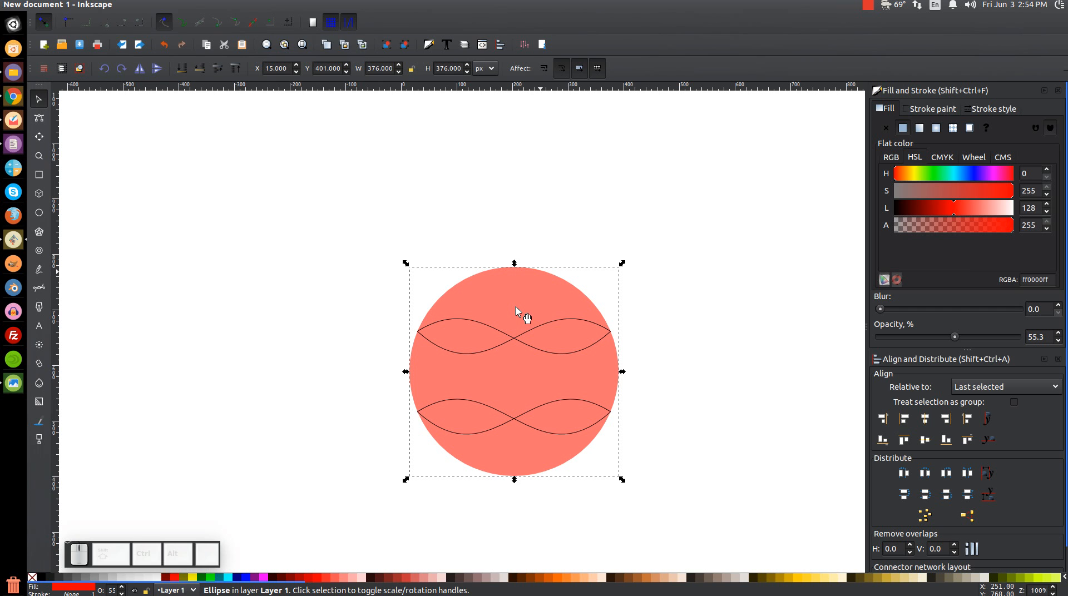
key(ctrl)
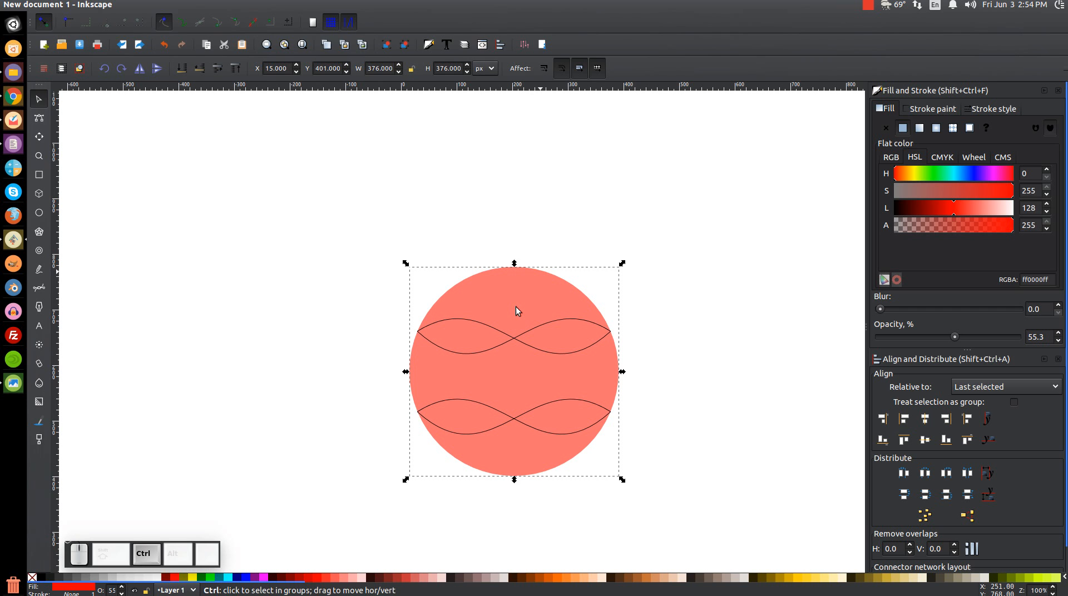
key(ctrl+d)
key(ctrl+d)
key(ctrl+d)
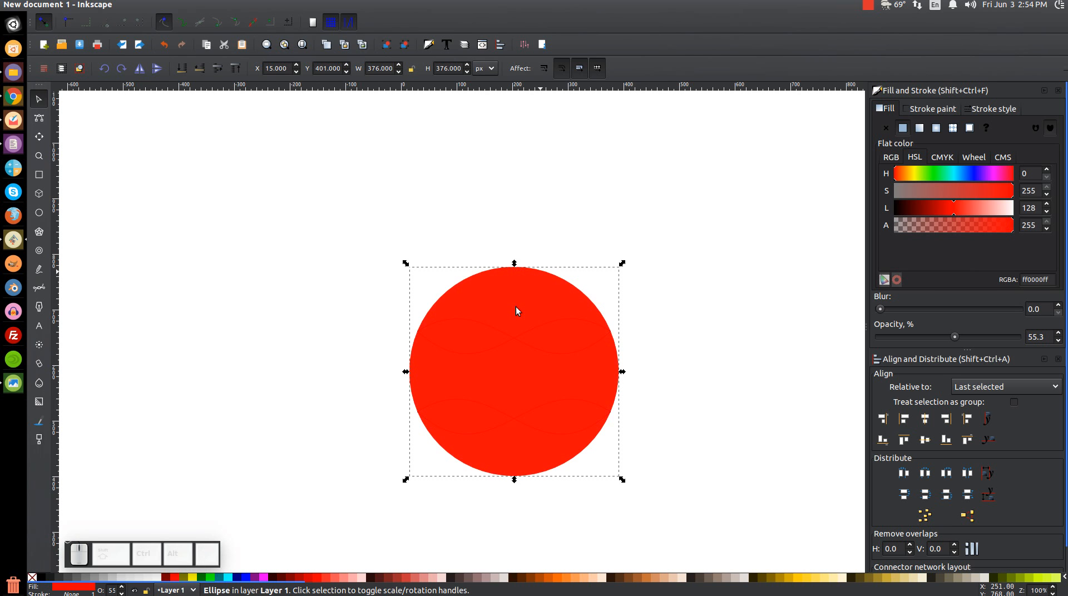
Select the wave group hidden behind the circle copies and raise it to the top of the stack.
mouse_move(689, 452)
mouse_down()
mouse_move(380, 303)
mouse_move(345, 299)
mouse_up()
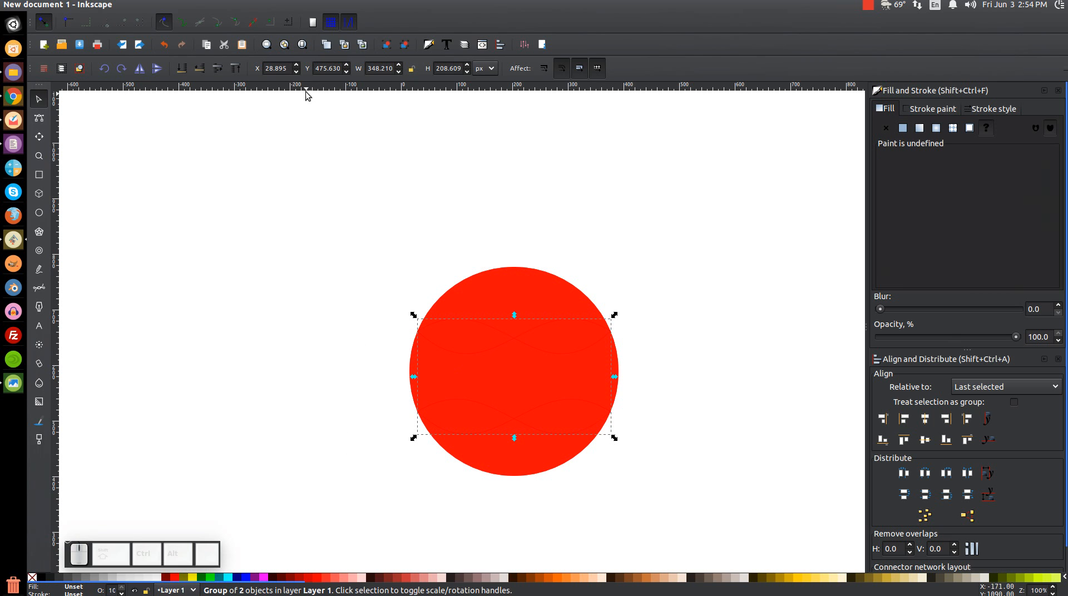
click(232, 69)
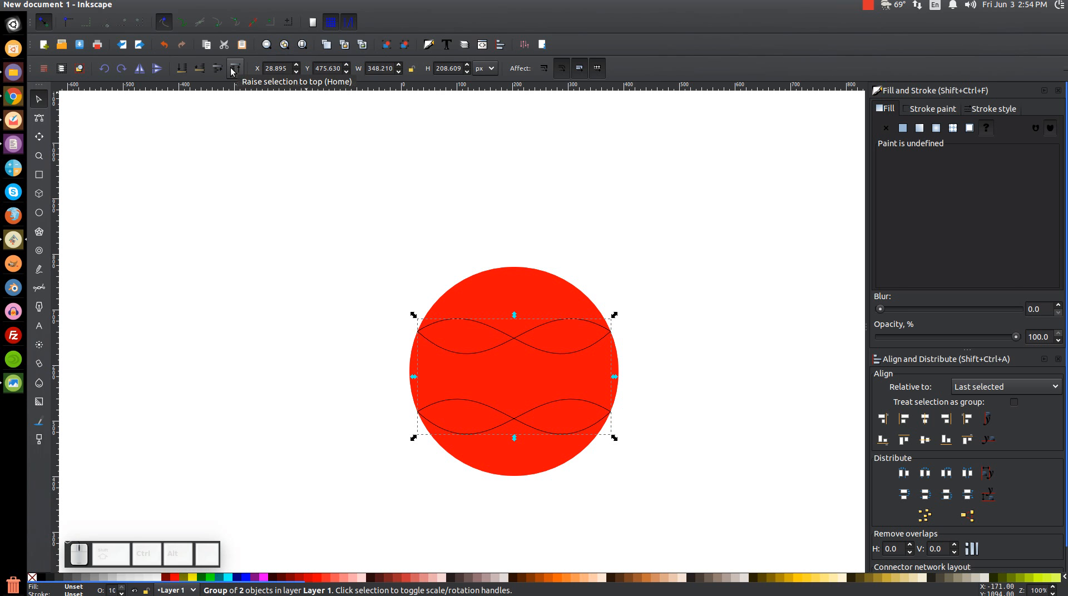
Ungroup the wave lines completely into separate paths and clear the selection.
click(405, 46)
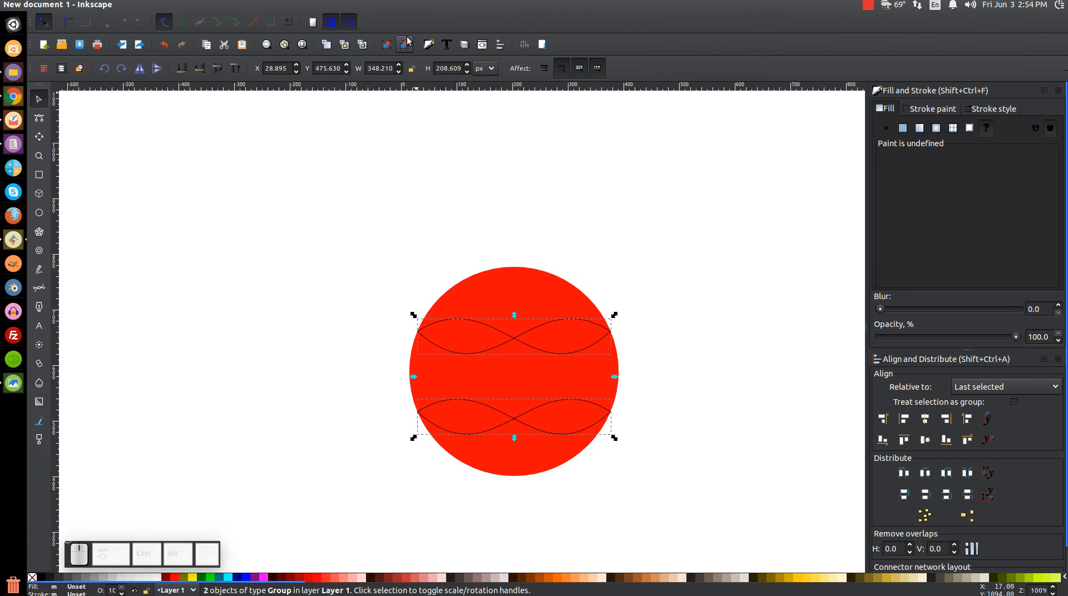
click(756, 379)
drag(536, 349, 541, 296)
drag(519, 335, 484, 352)
key(ctrl+z)
key(ctrl+z)
click(700, 367)
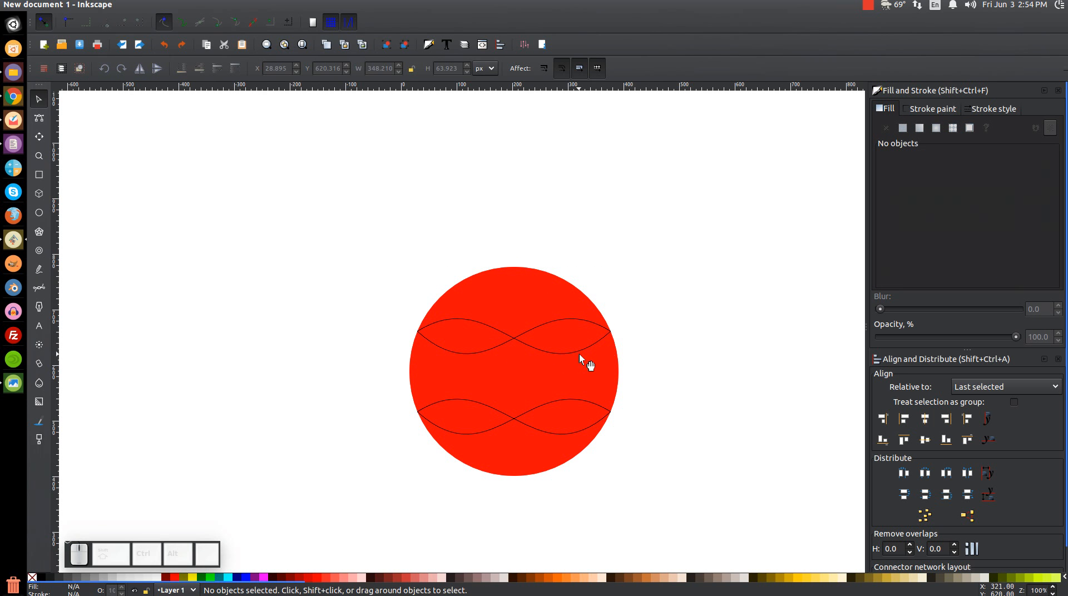
Apply Difference to the topmost circle copy with the upper wave line that crests on its left half.
click(483, 320)
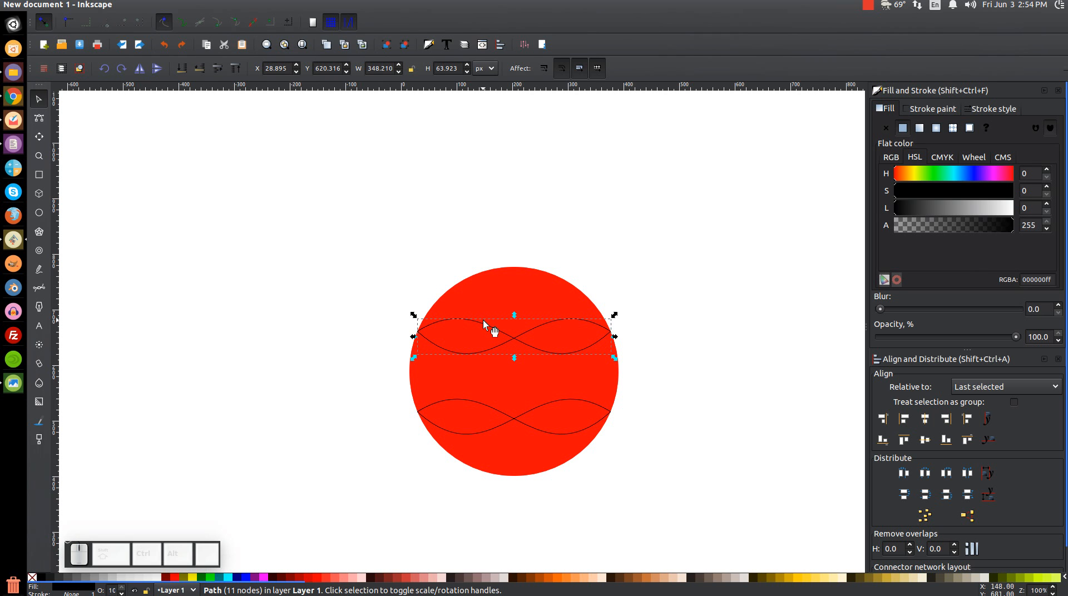
key(shift)
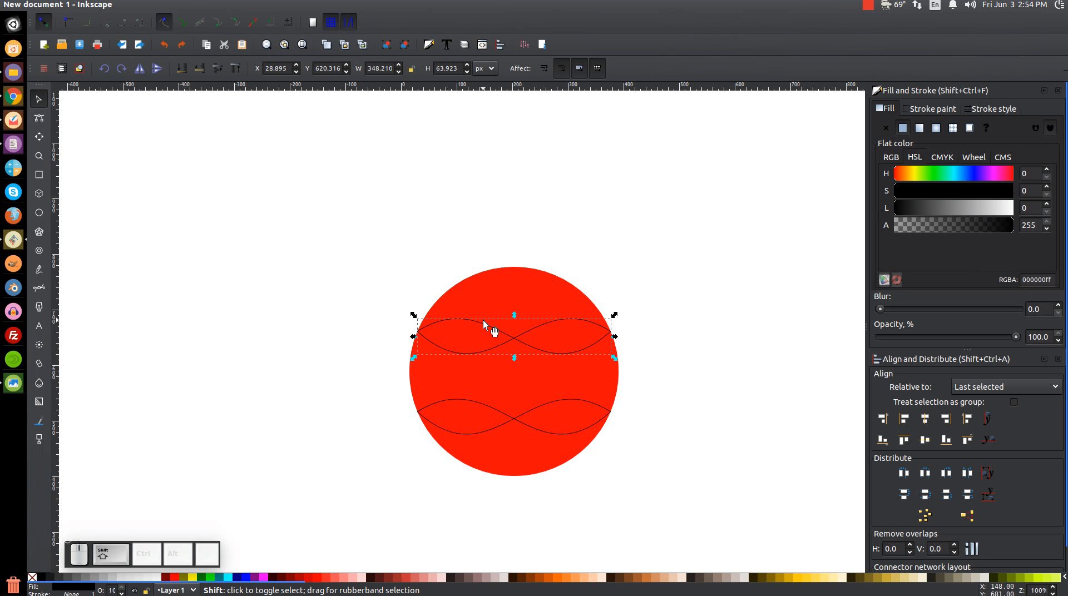
shift+click(522, 276)
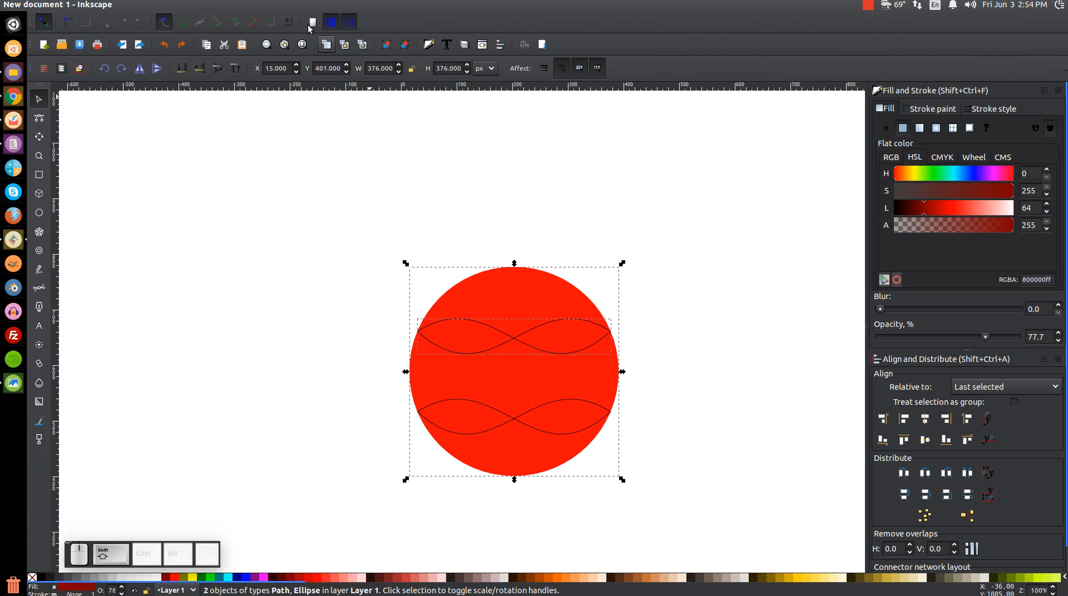
click(182, 4)
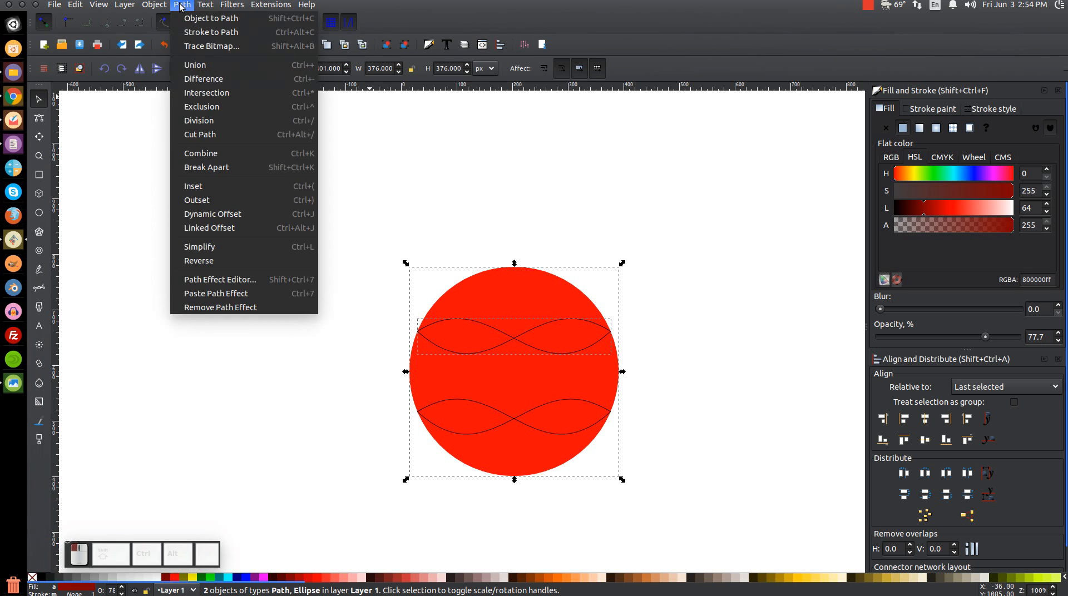
click(198, 76)
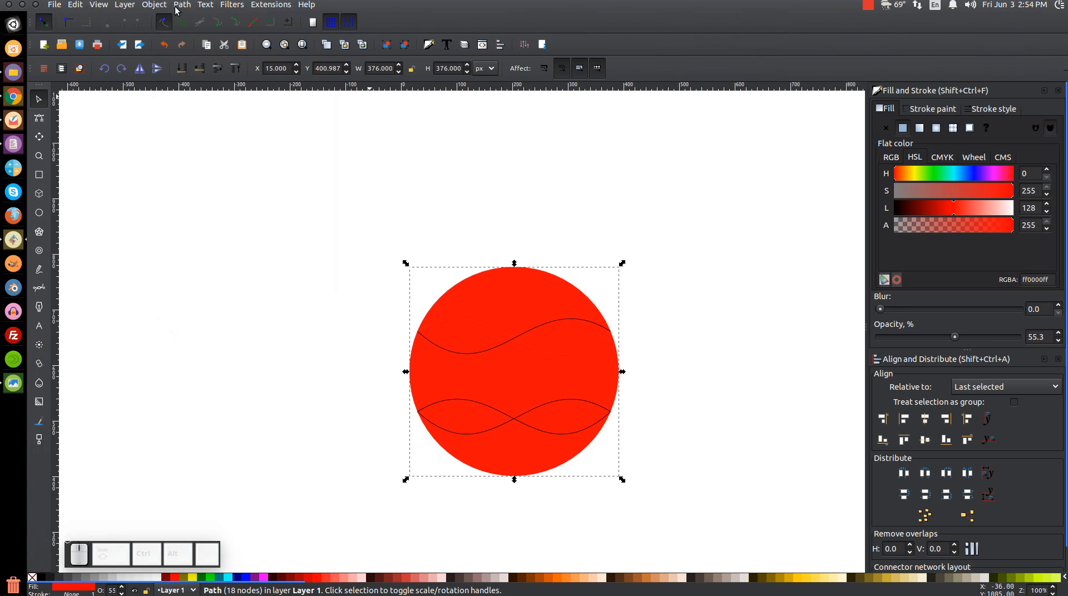
Break apart the cut circle and delete its piece below the upper left-cresting wave, keeping the cap above.
click(182, 5)
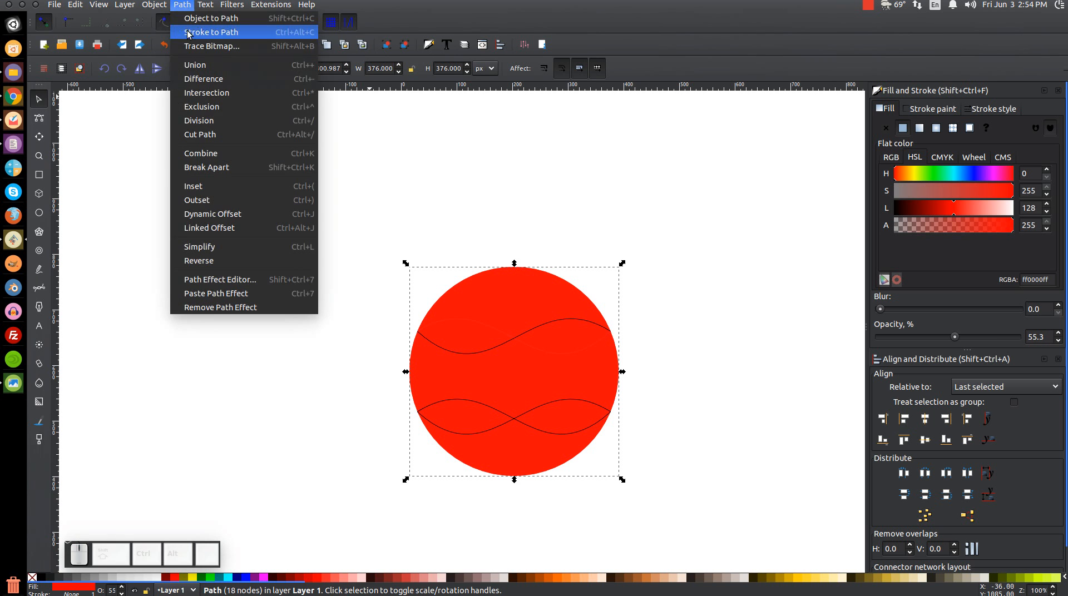
click(217, 169)
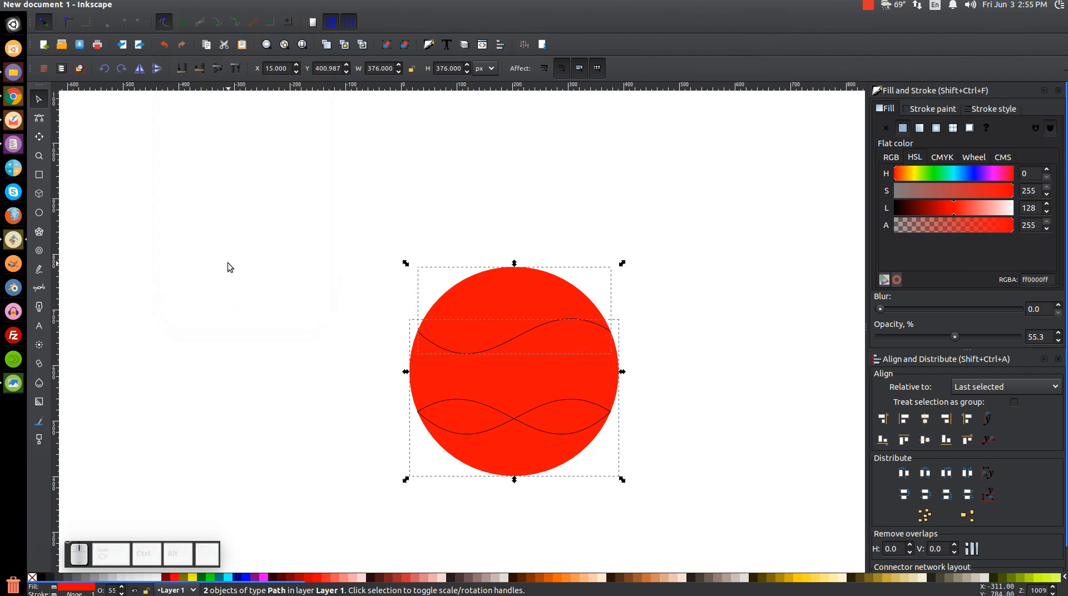
key(shift)
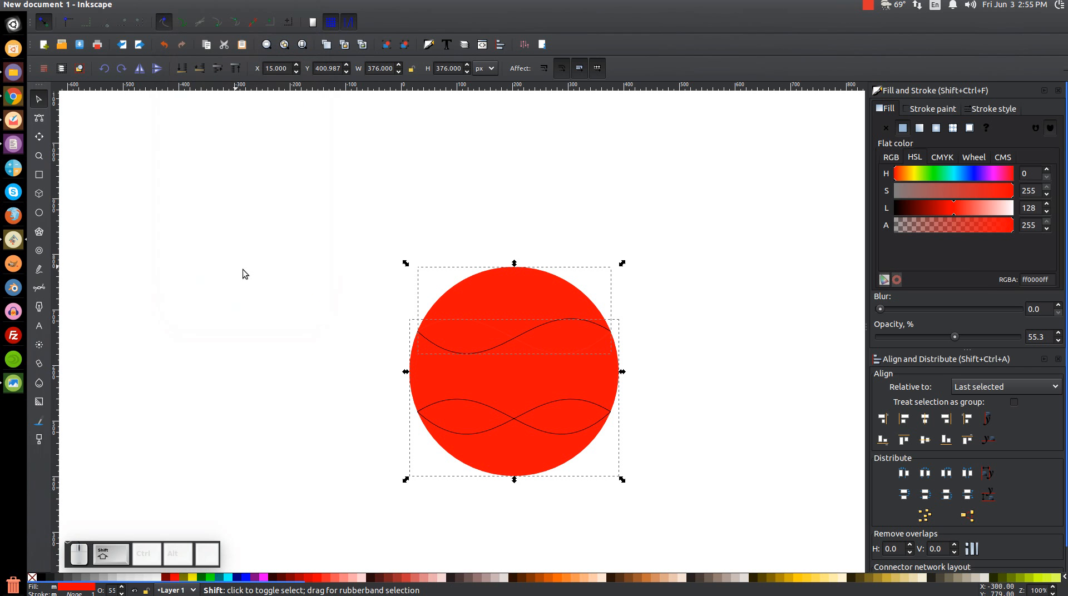
shift+click(516, 293)
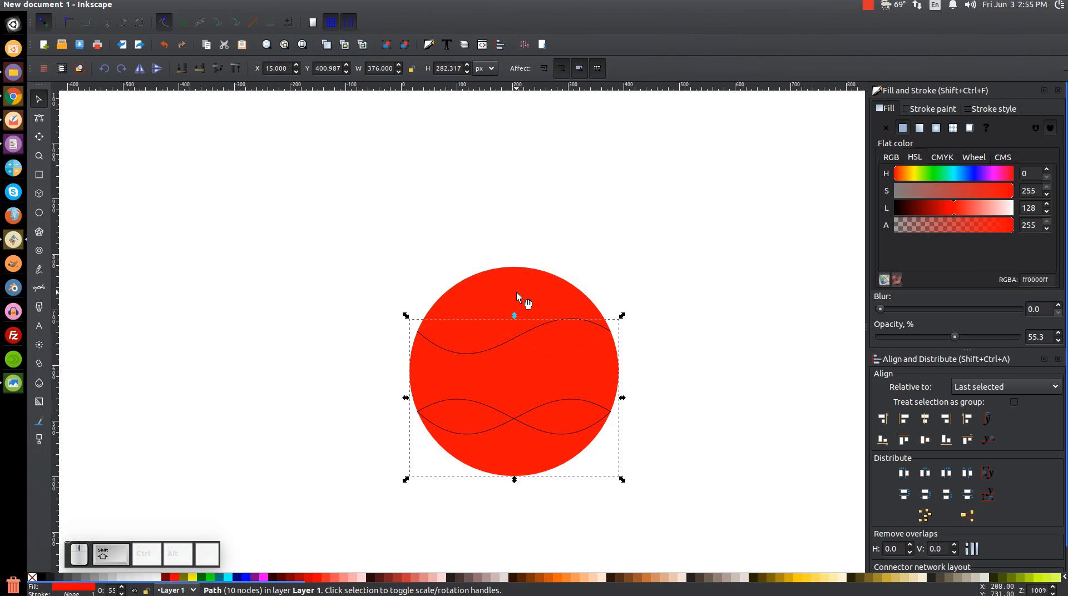
key(Escape)
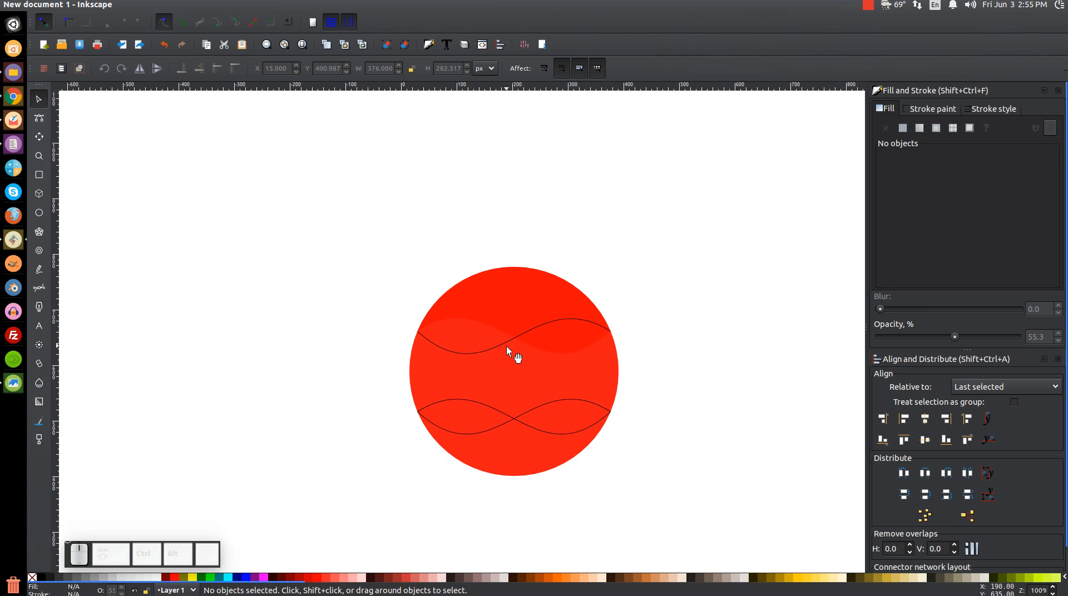
Apply Difference to the next full circle with the remaining upper wave line, which crests on its right half.
click(489, 349)
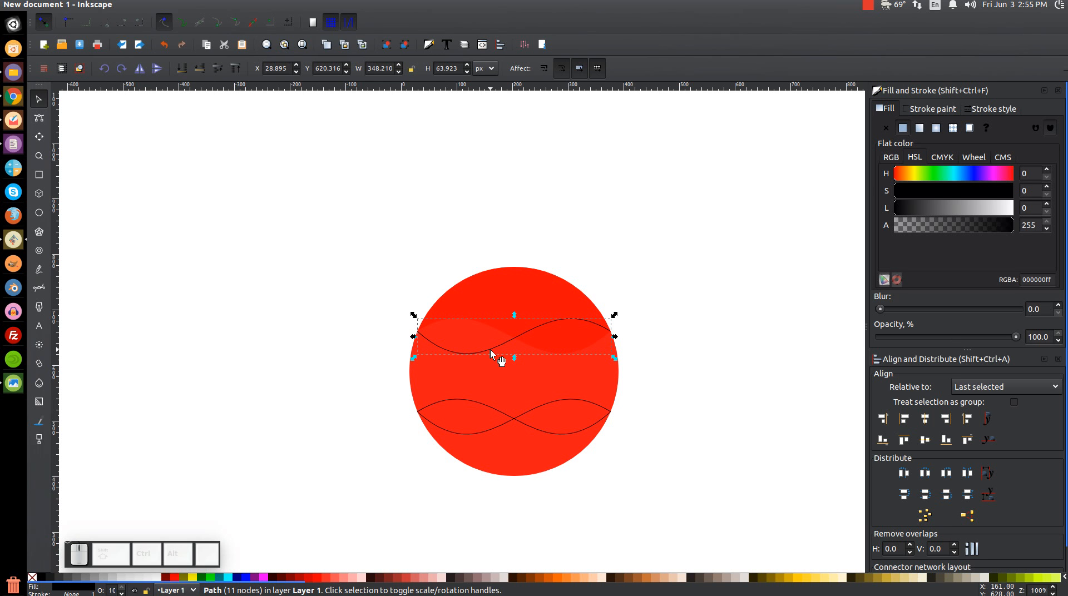
key(shift)
shift+click(552, 369)
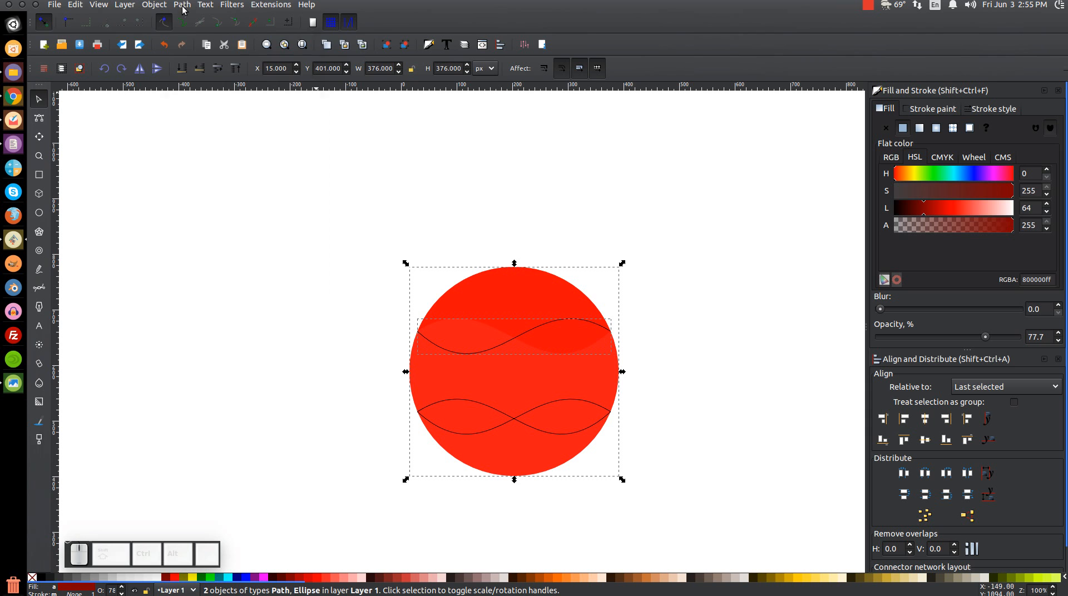
click(182, 5)
click(201, 79)
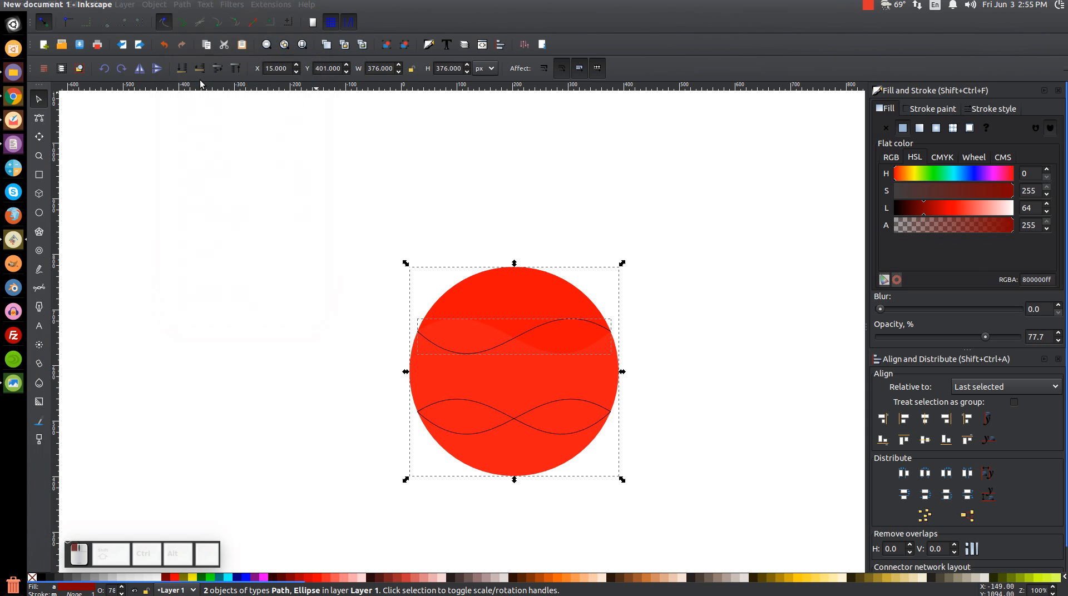
Break apart the second cut circle and delete its piece below the upper right-cresting wave.
click(179, 5)
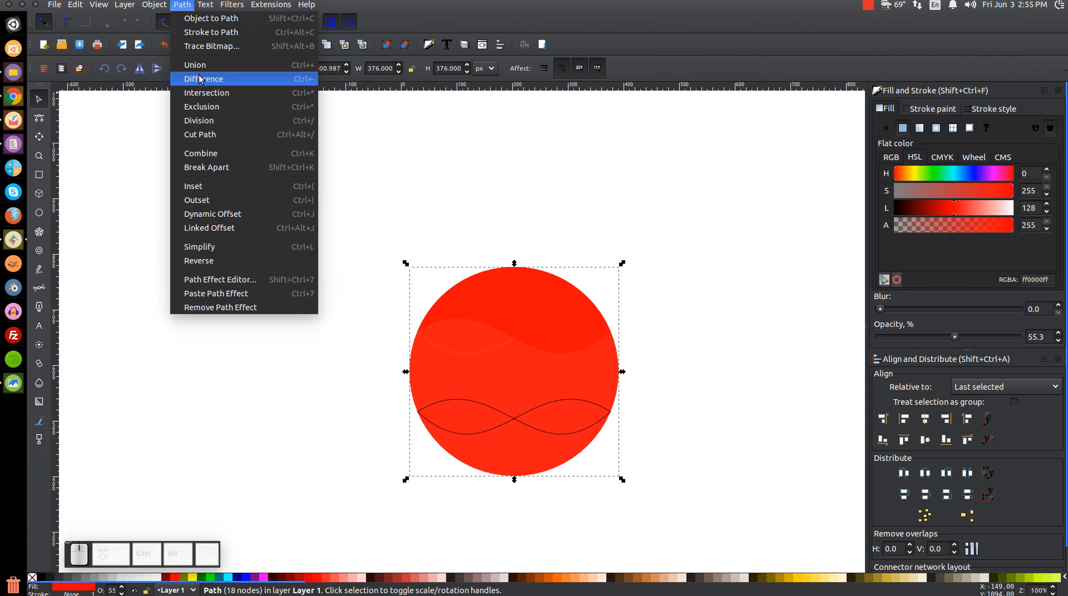
click(207, 167)
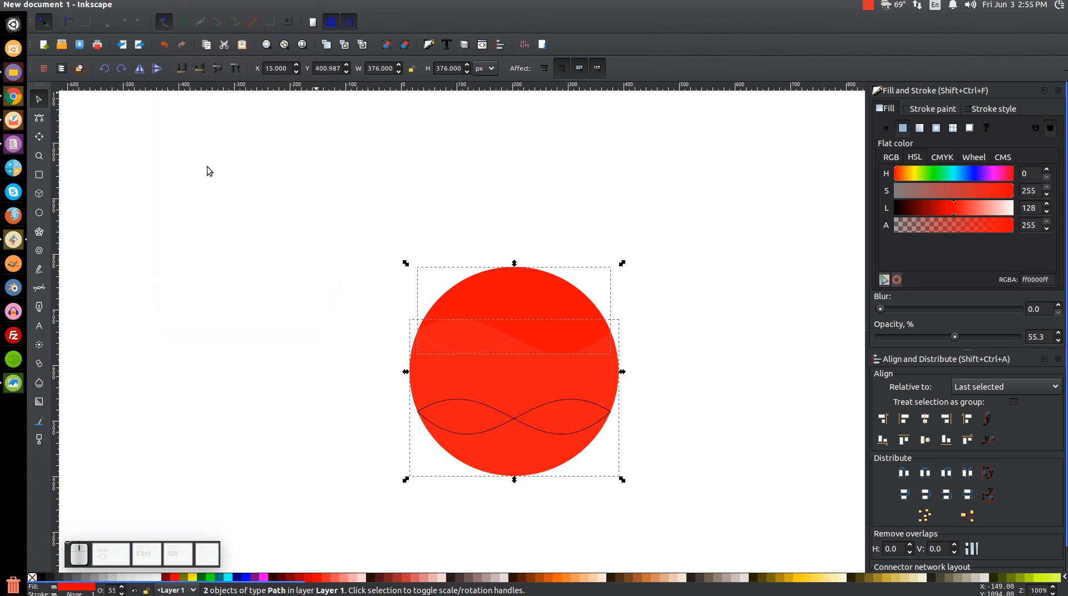
key(shift)
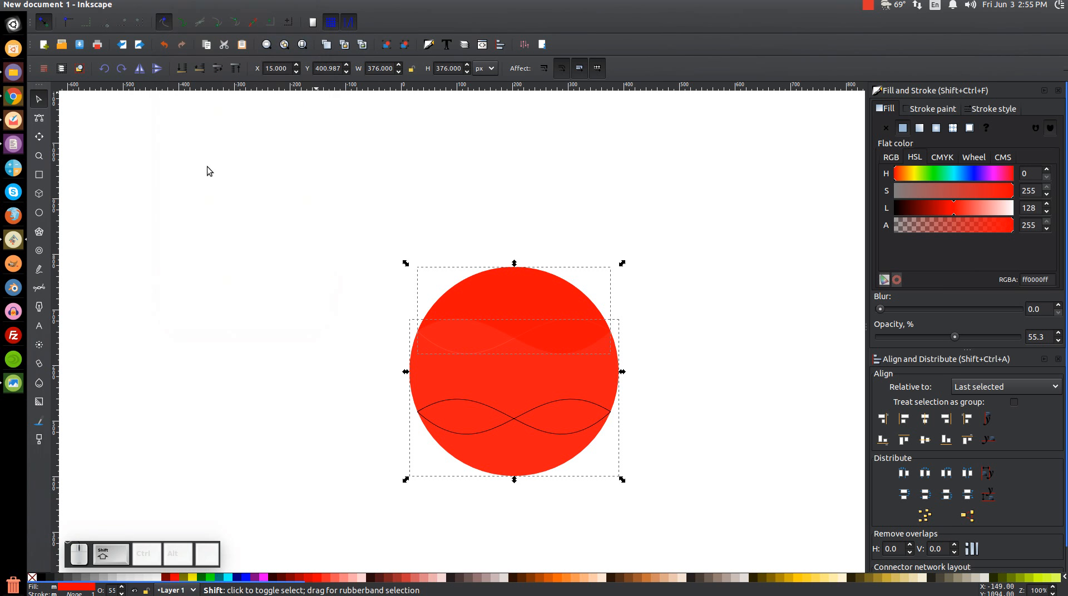
shift+click(466, 339)
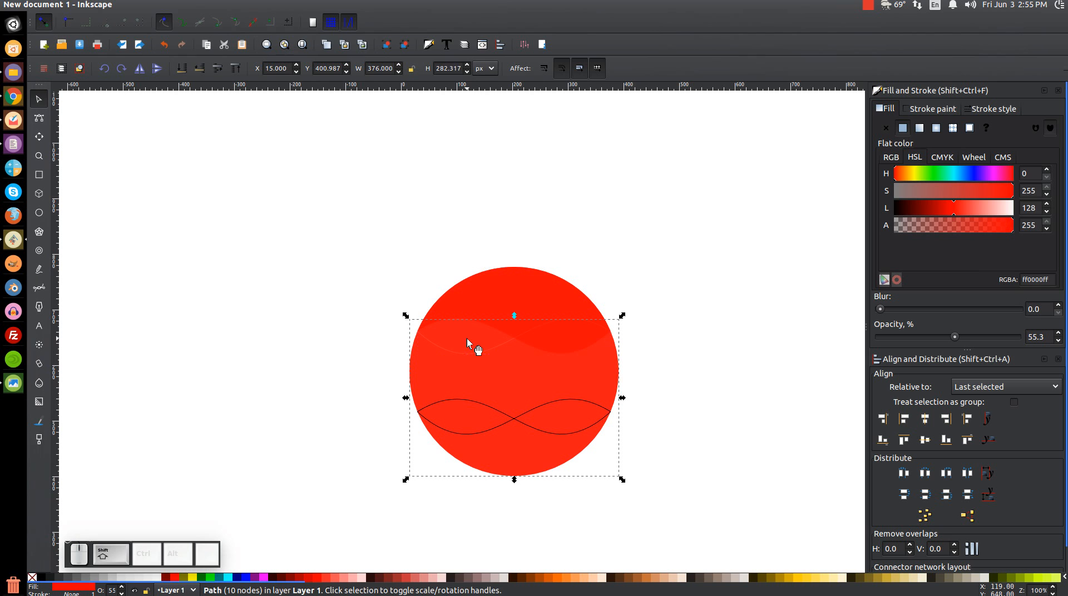
click(683, 406)
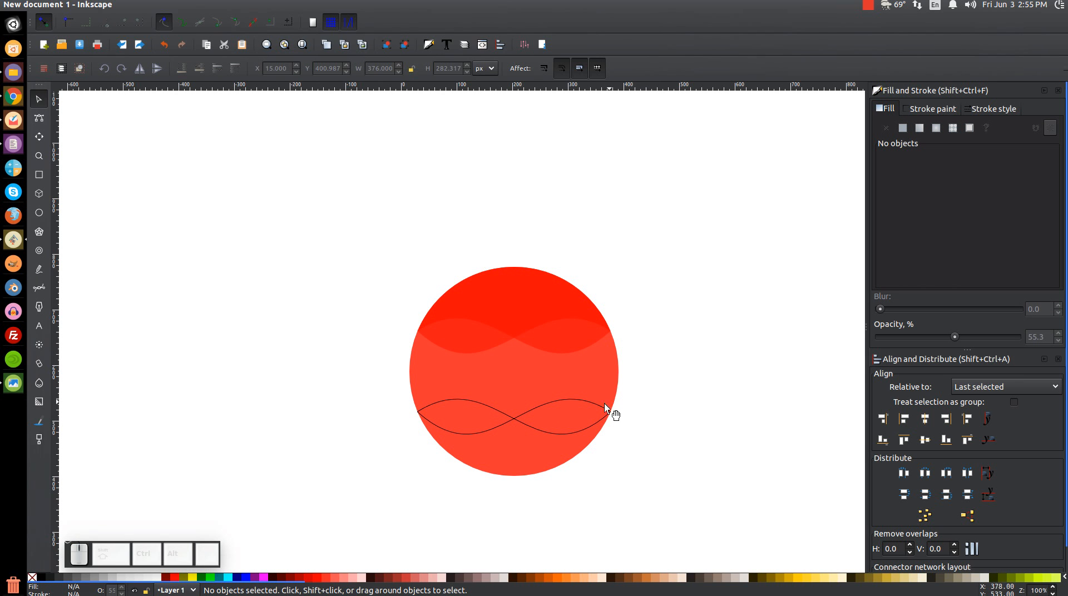
Apply Difference to the next full circle with the lower wave line that crests on its right half.
click(565, 397)
key(shift)
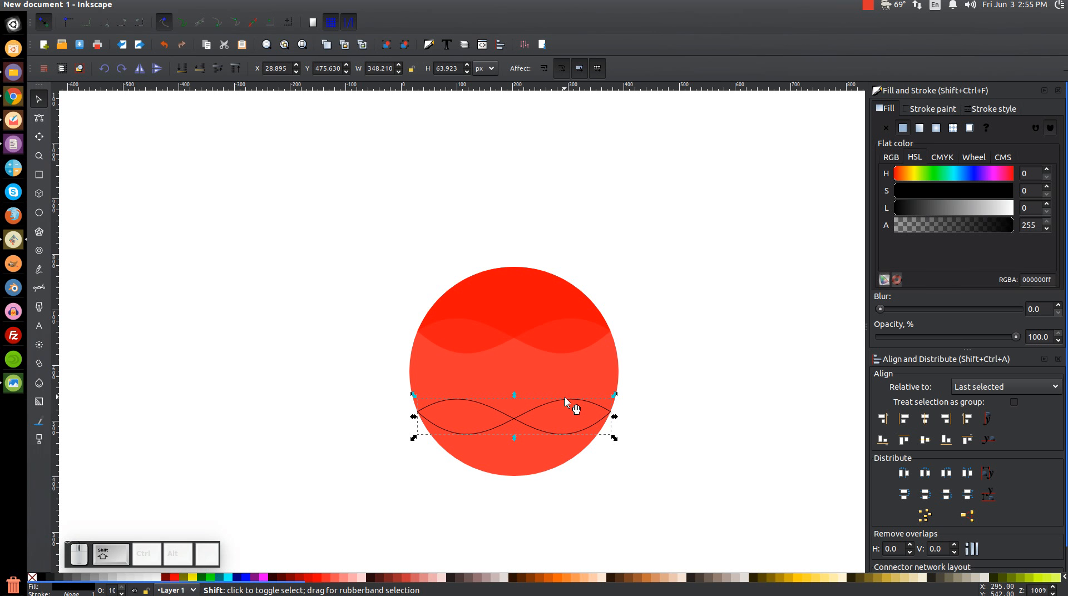
shift+click(598, 376)
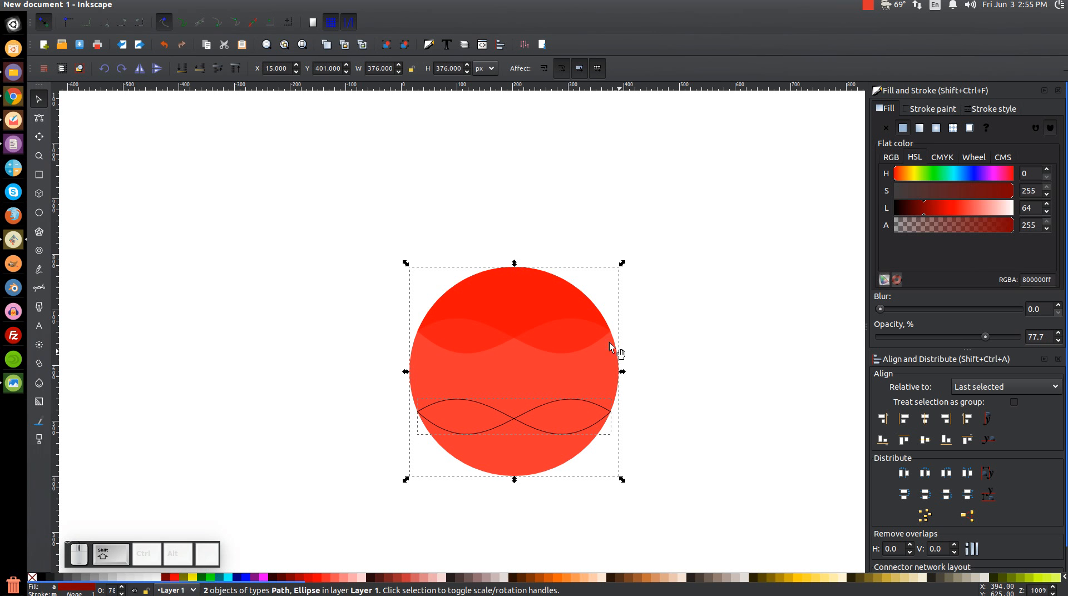
click(182, 4)
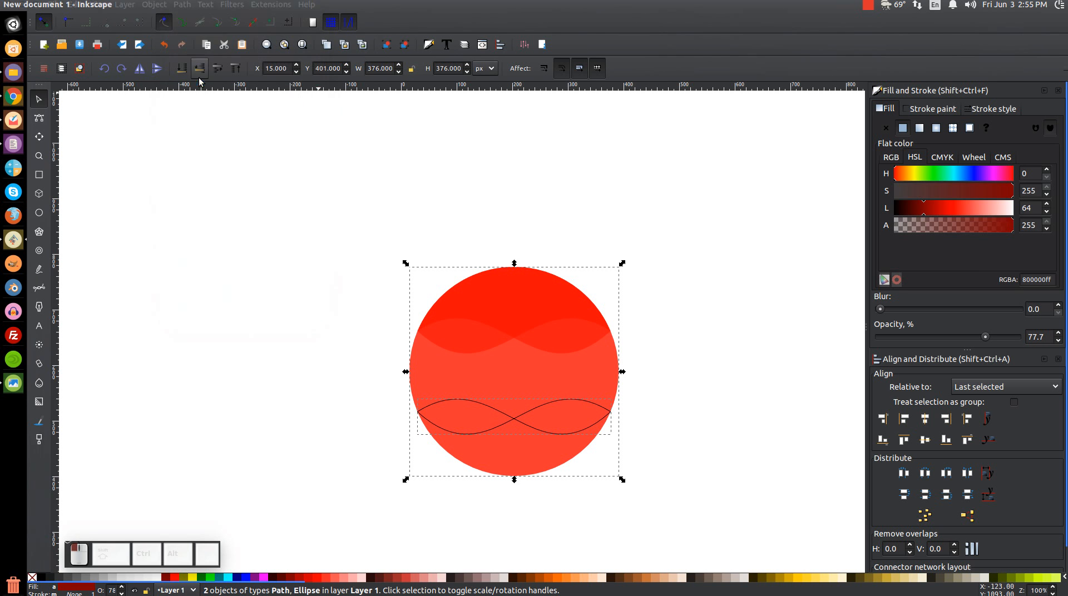
Break apart the third cut circle and delete its piece above the lower right-cresting wave.
click(182, 4)
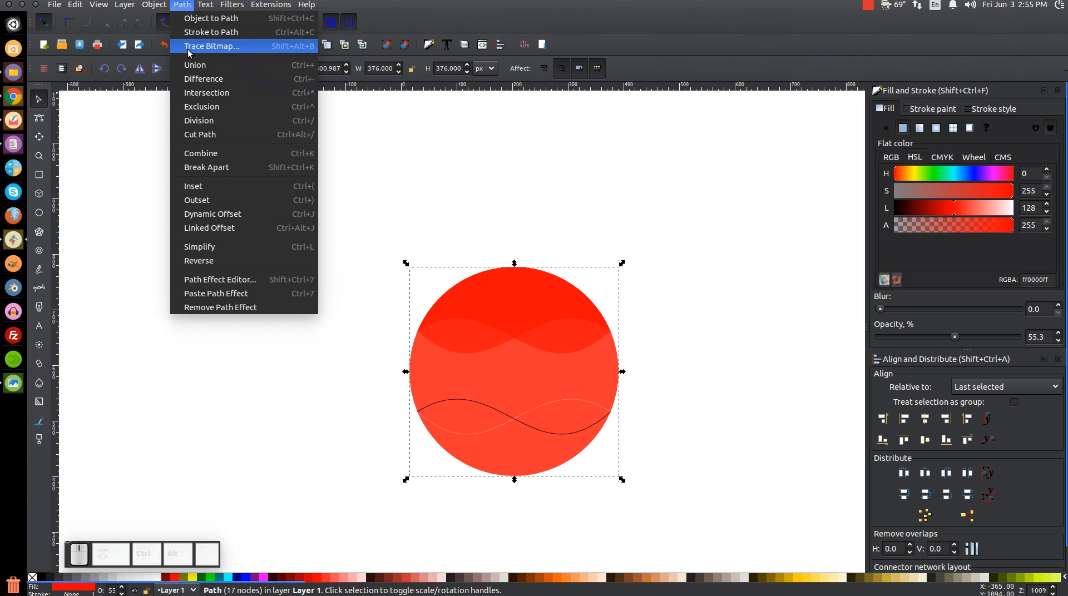
click(208, 166)
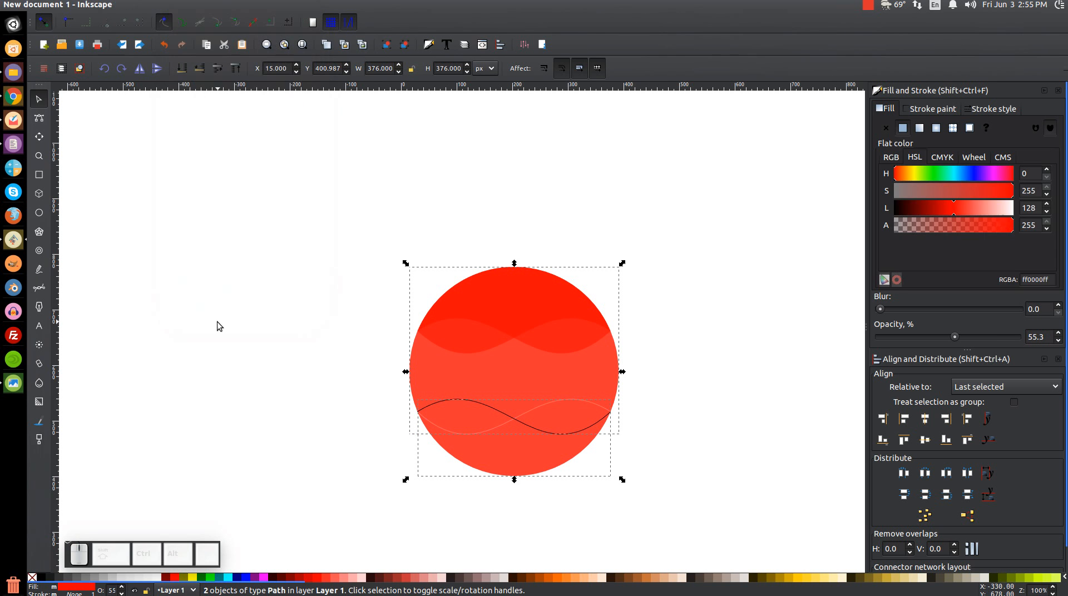
key(shift)
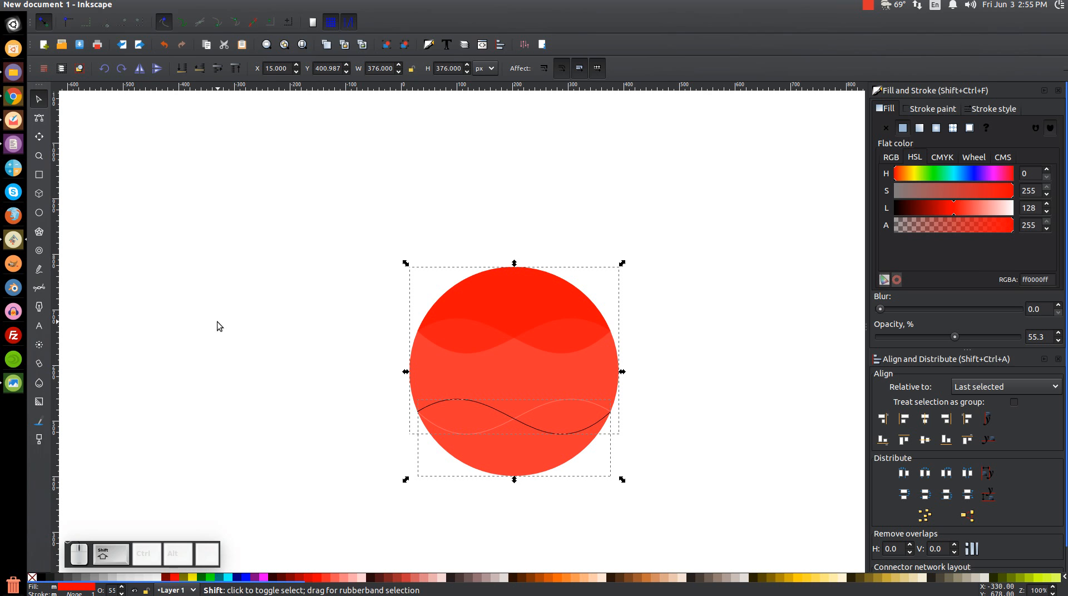
shift+click(569, 413)
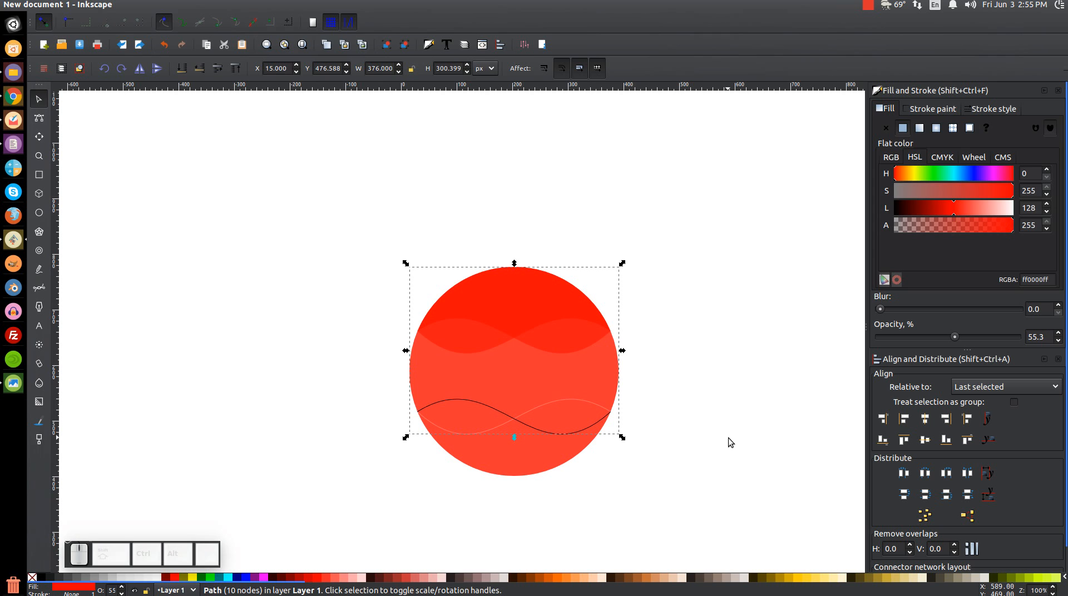
key(Escape)
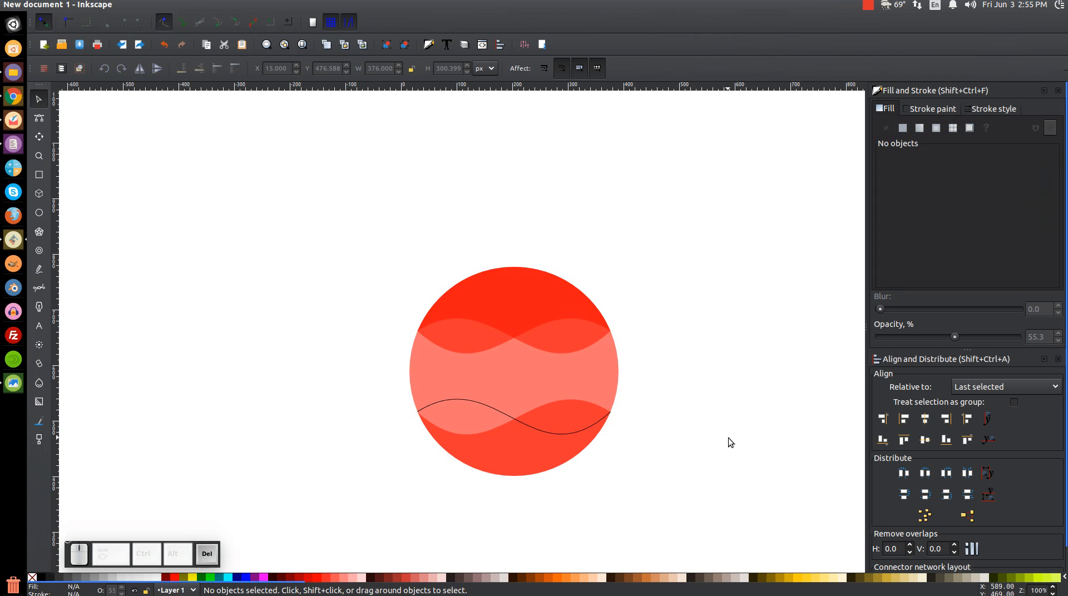
Apply Difference to the last full circle with the remaining lower wave line, which crests on its left half.
click(489, 405)
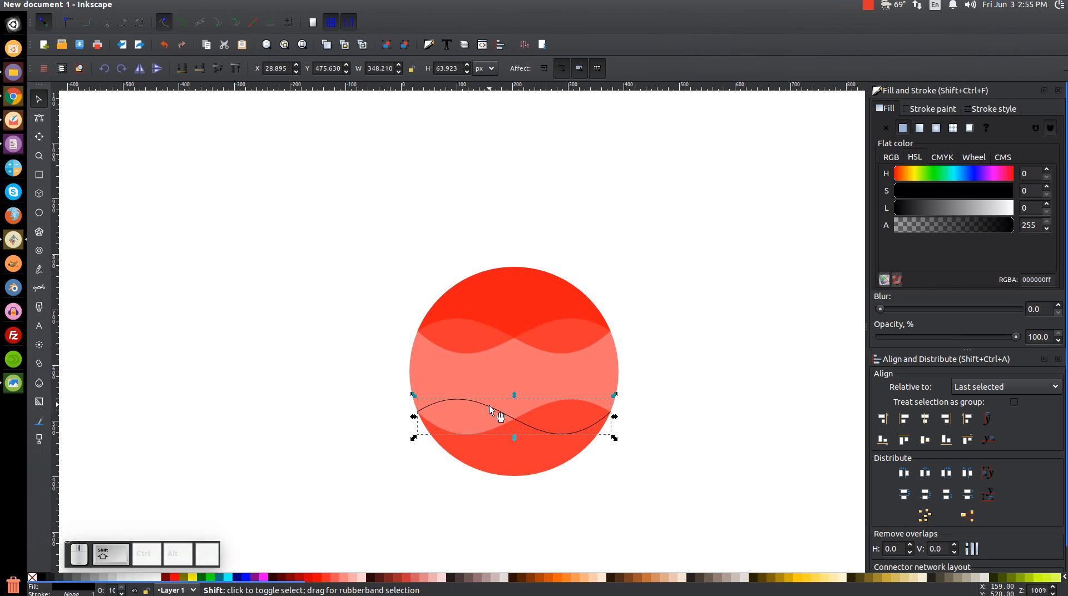
shift+click(427, 377)
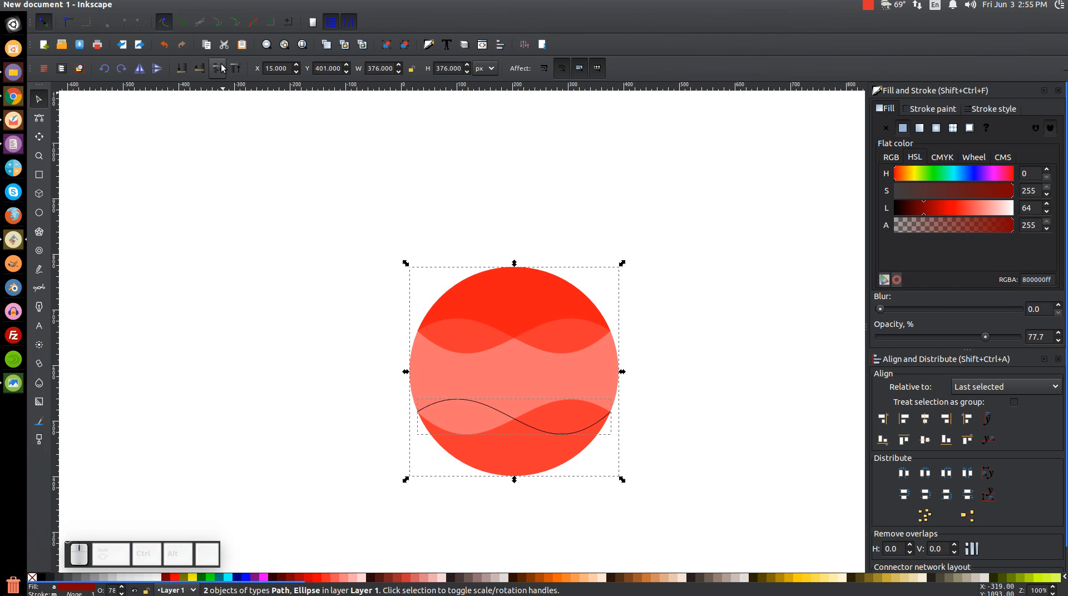
click(182, 5)
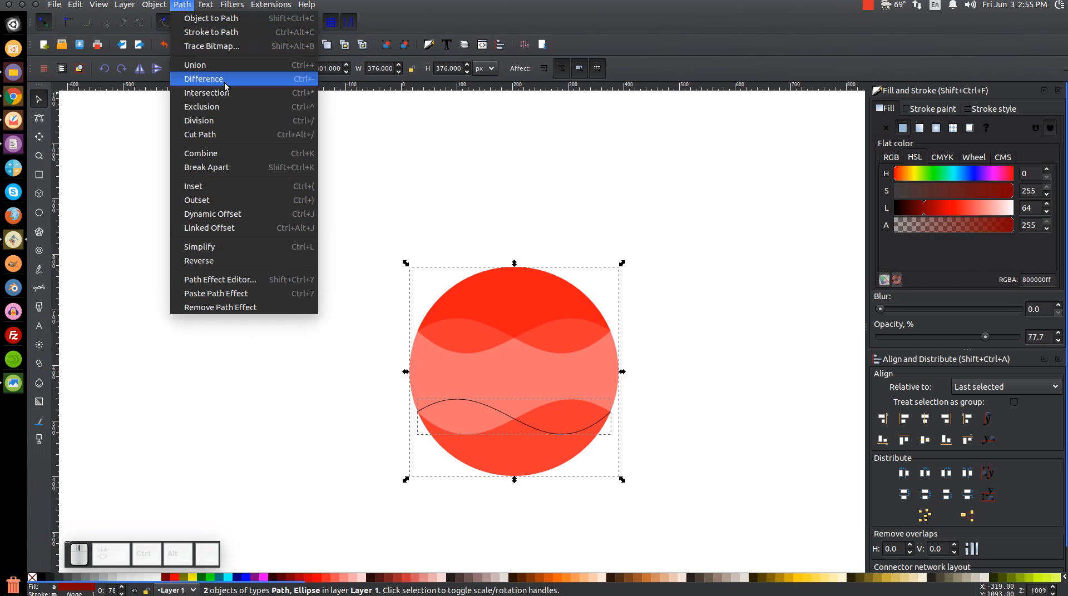
click(225, 84)
Break apart the last cut circle and delete its large piece above the lower left-cresting wave.
click(182, 5)
click(238, 168)
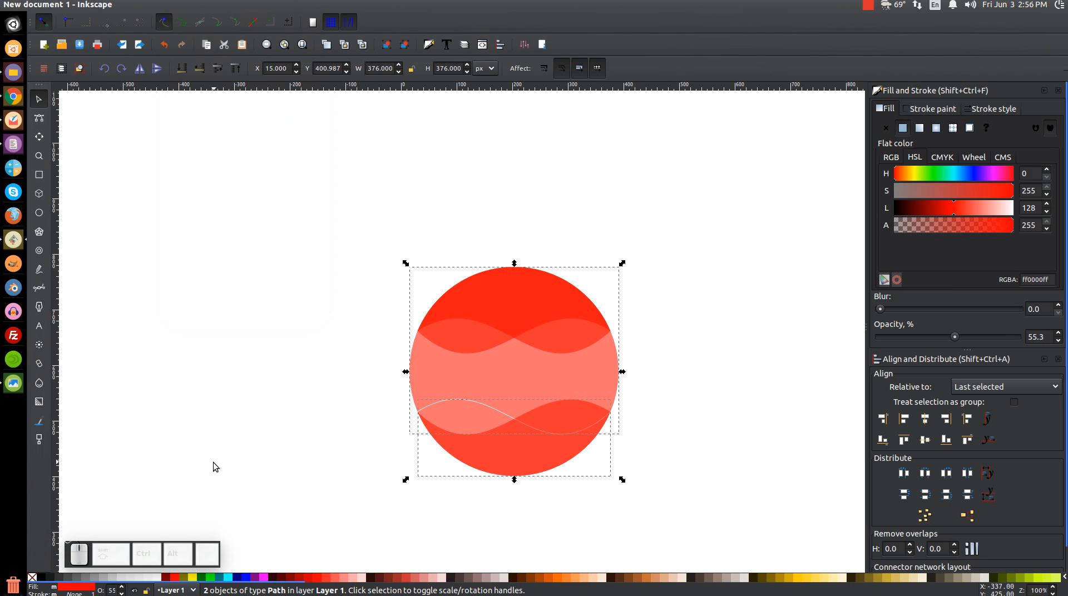
key(shift)
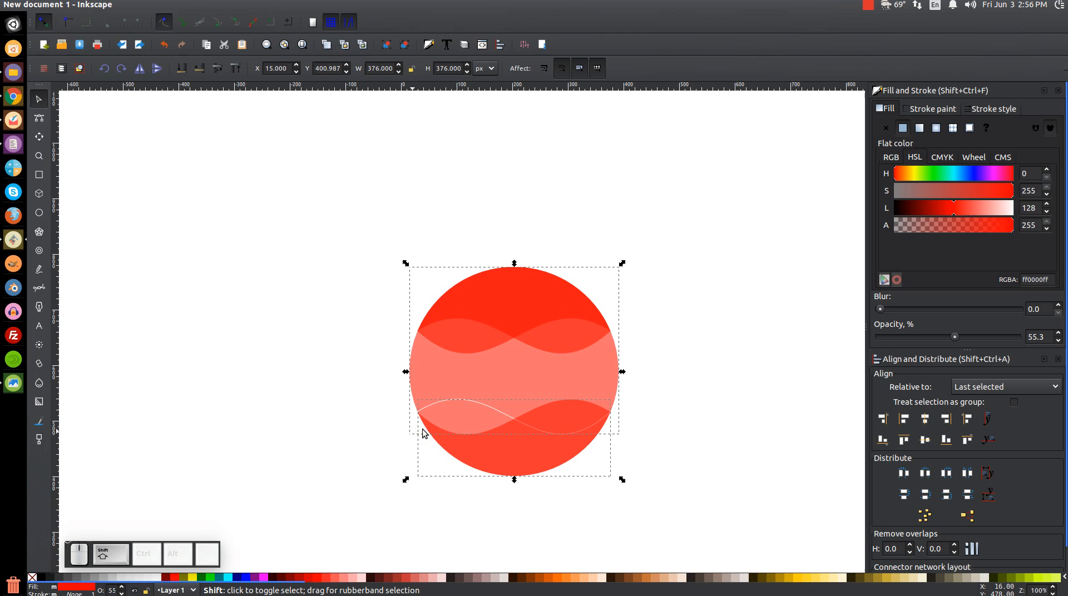
shift+click(468, 409)
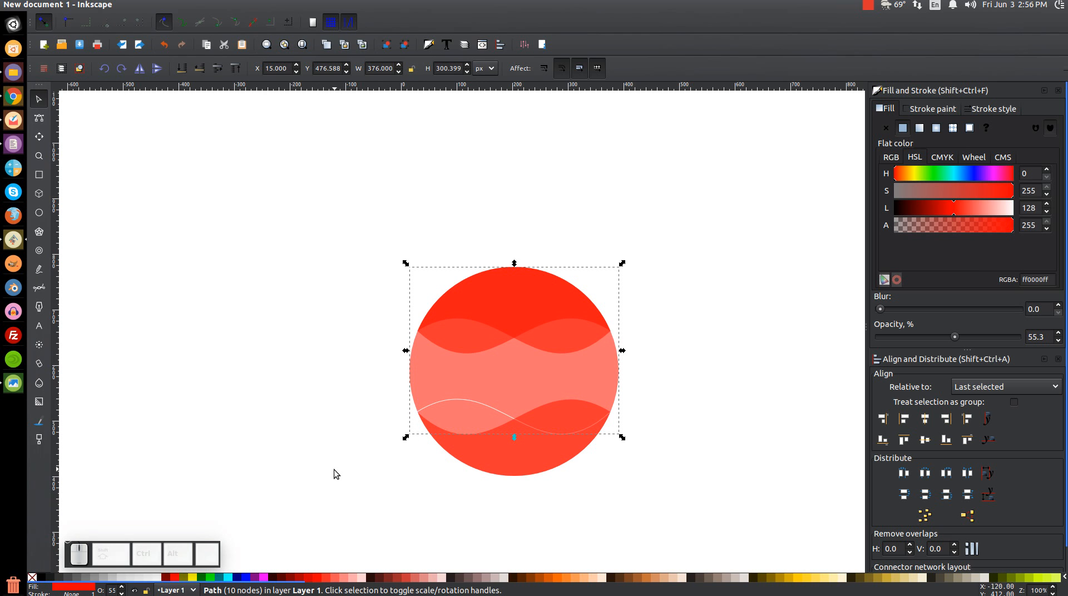
key(Delete)
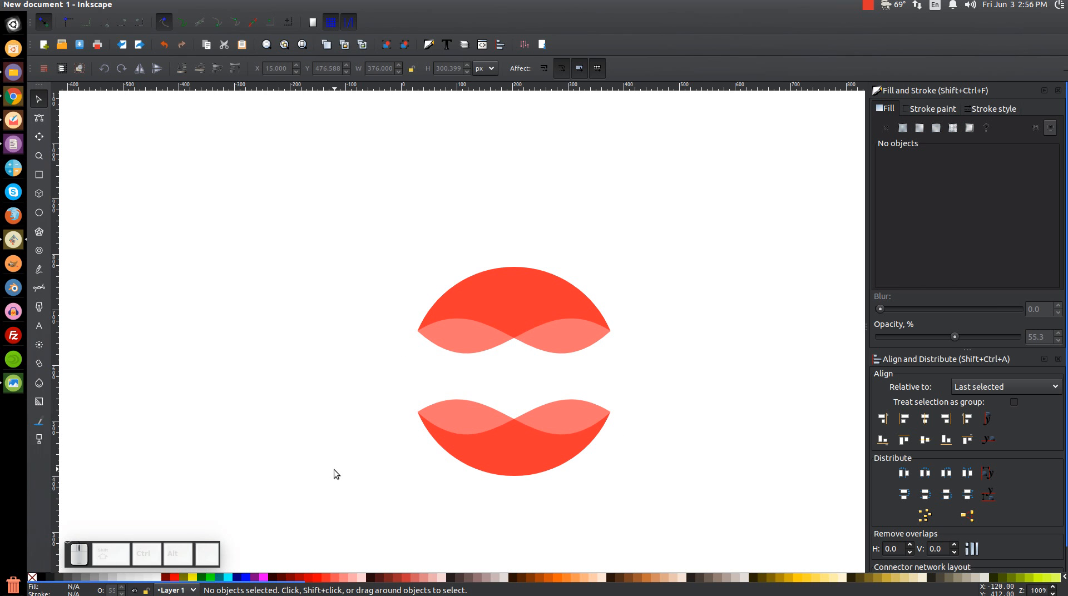
Fill the lower cap that crests on its right half with light blue afdde9 and set its opacity to 100%.
drag(339, 410, 279, 422)
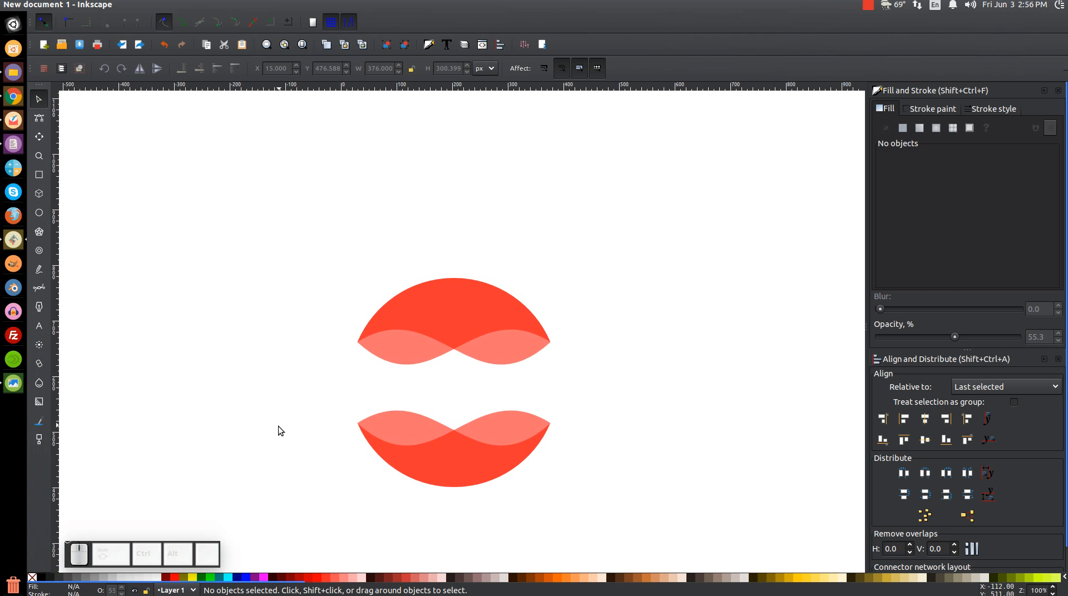
click(523, 414)
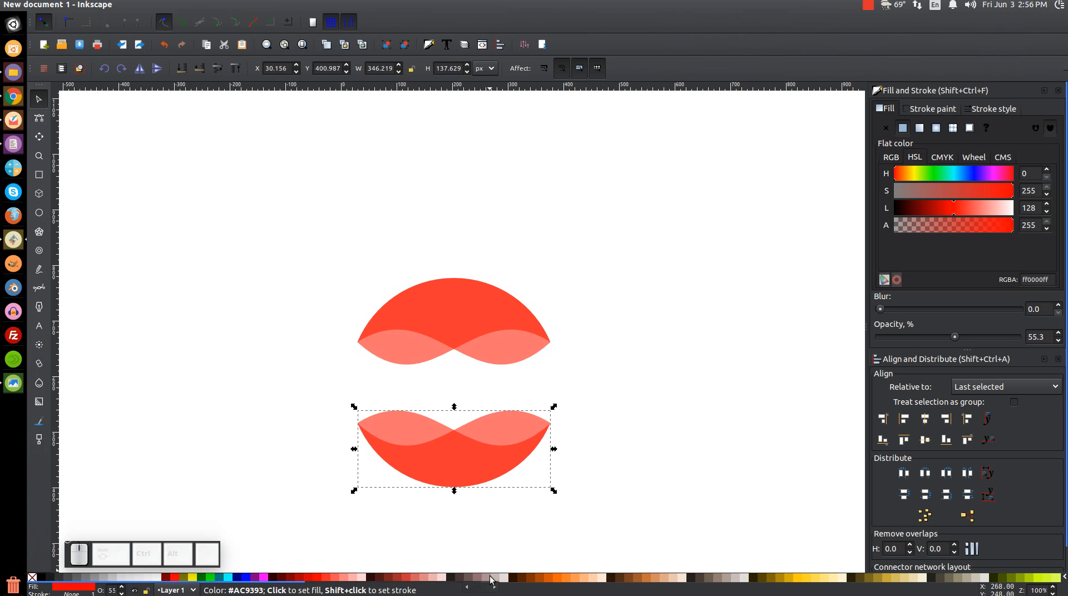
scroll(730, 578, down, 5)
scroll(730, 578, down, 5)
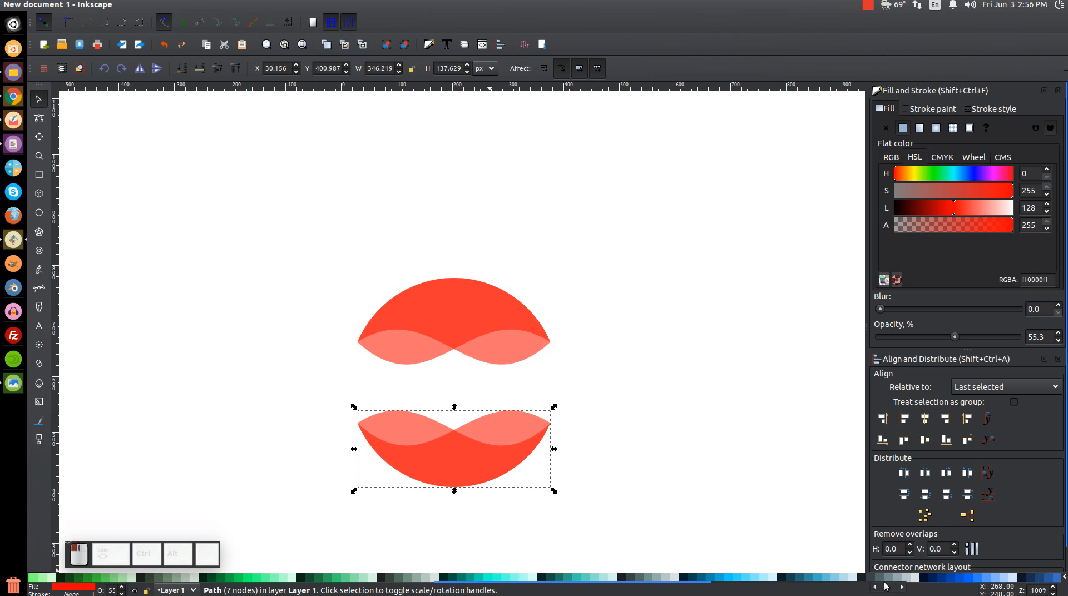
click(844, 578)
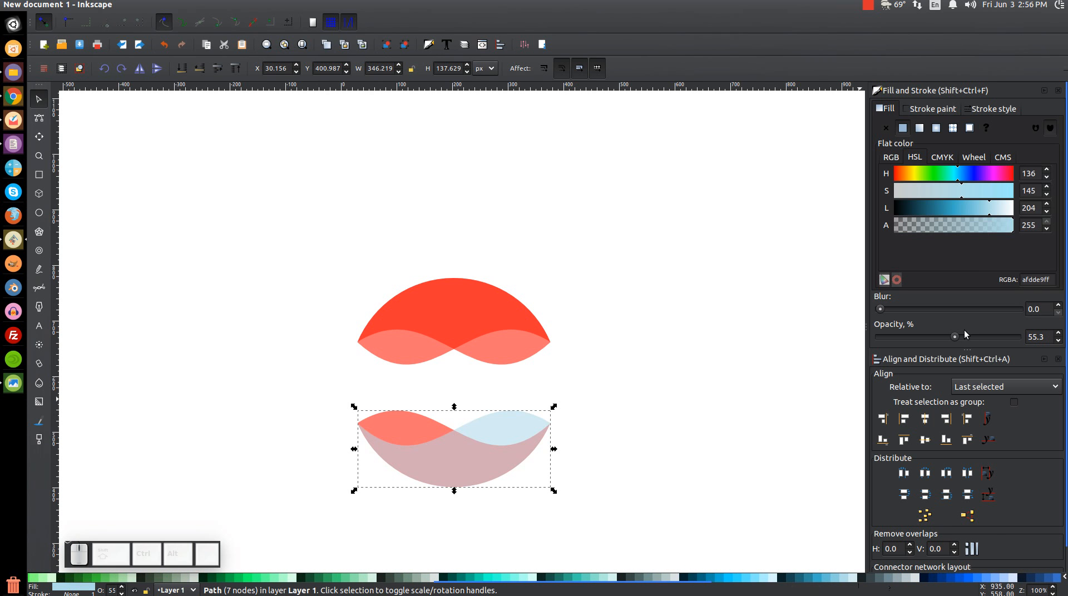
drag(954, 336, 1006, 336)
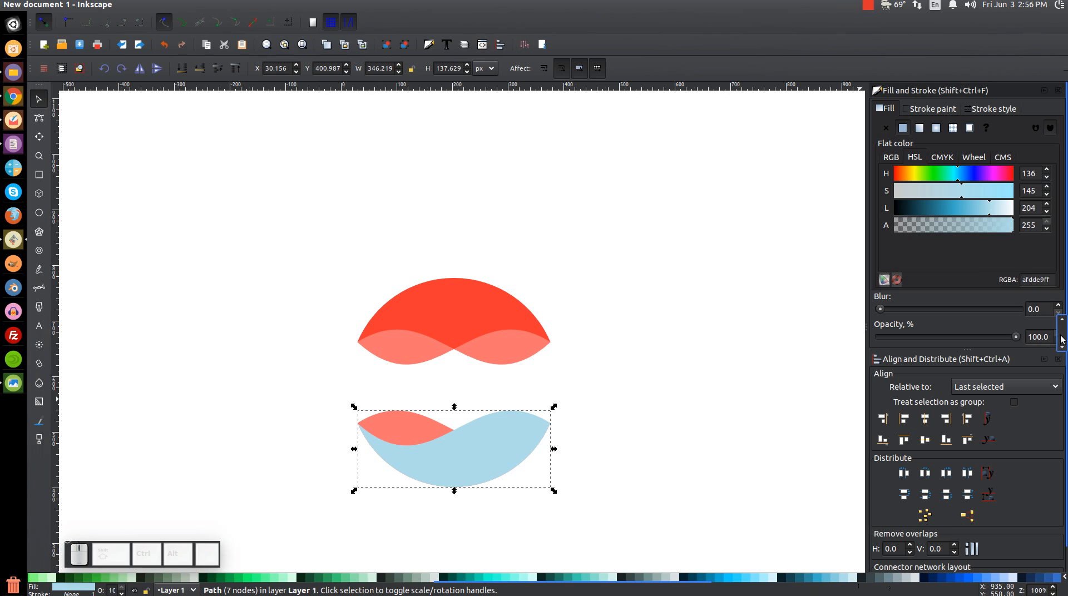
Give the upper cap that dips on its left half 100% opacity and the lower cap's sampled light blue, and raise it to the top.
click(393, 355)
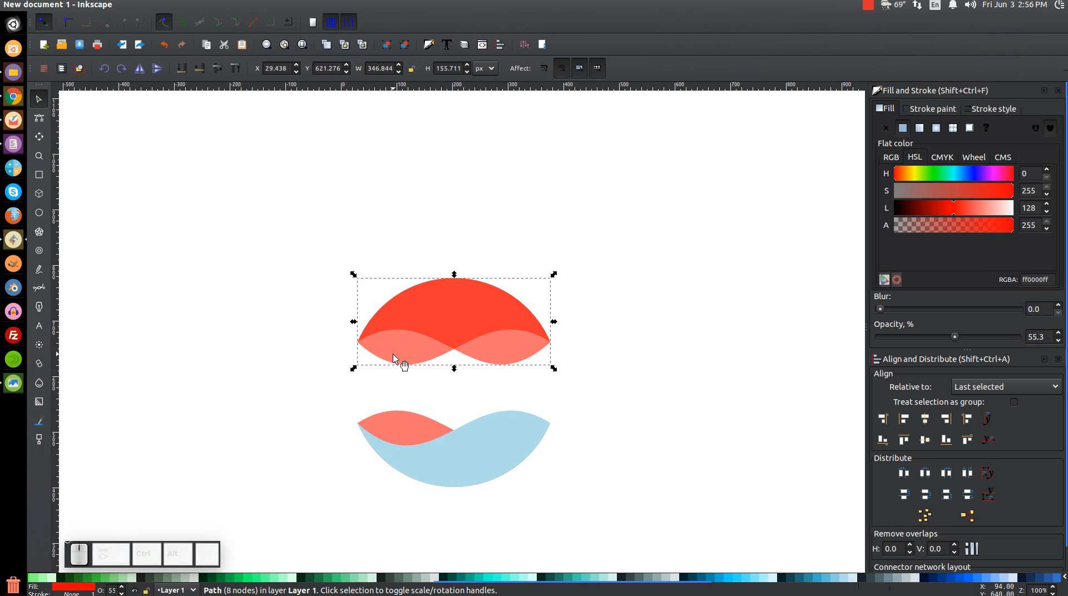
drag(954, 337, 1018, 336)
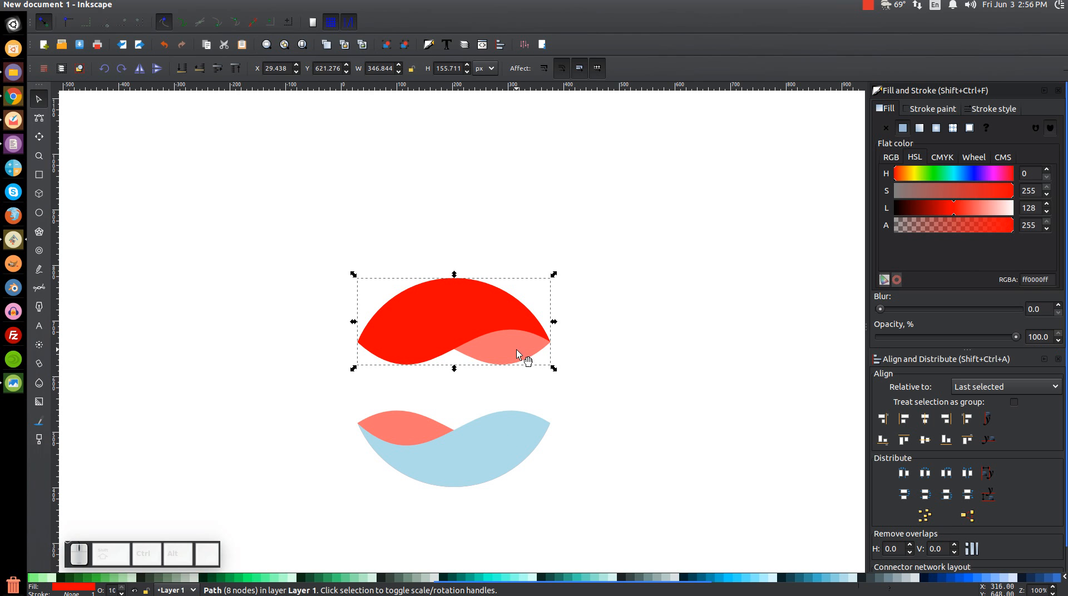
key(d)
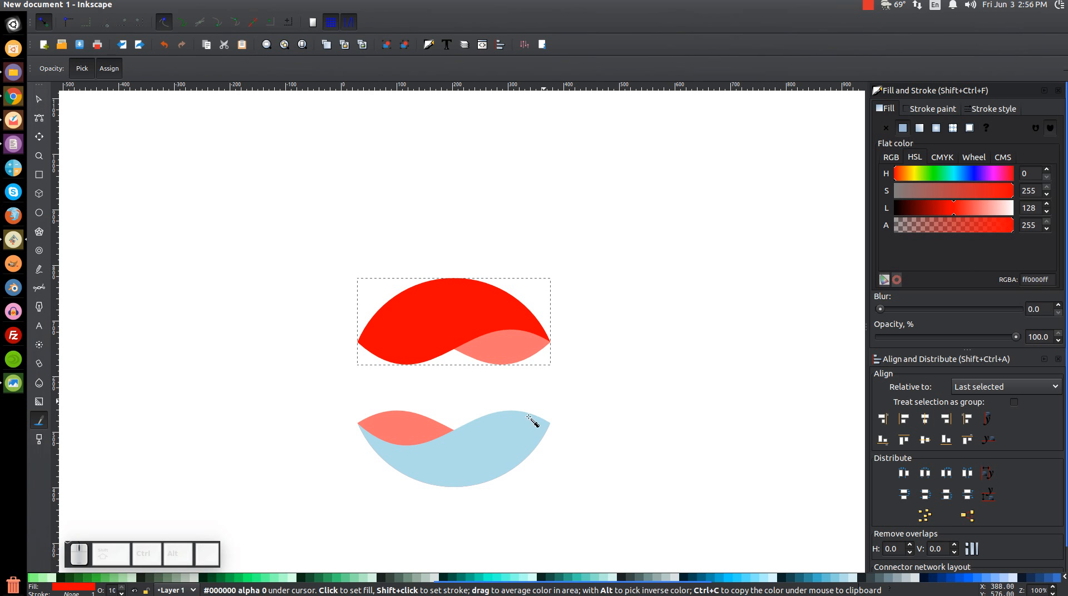
click(496, 452)
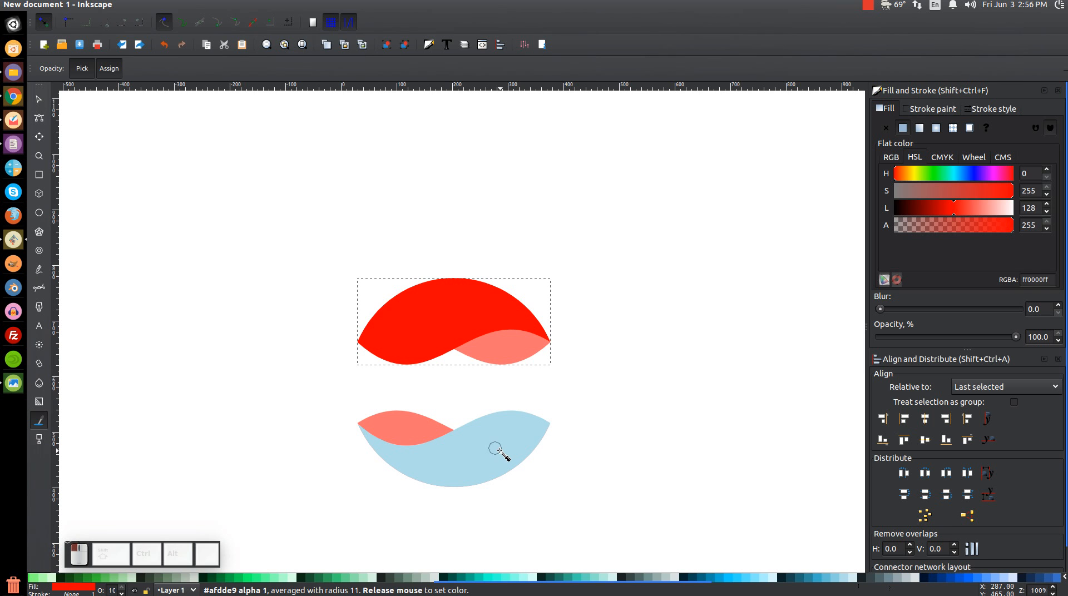
drag(471, 445, 482, 453)
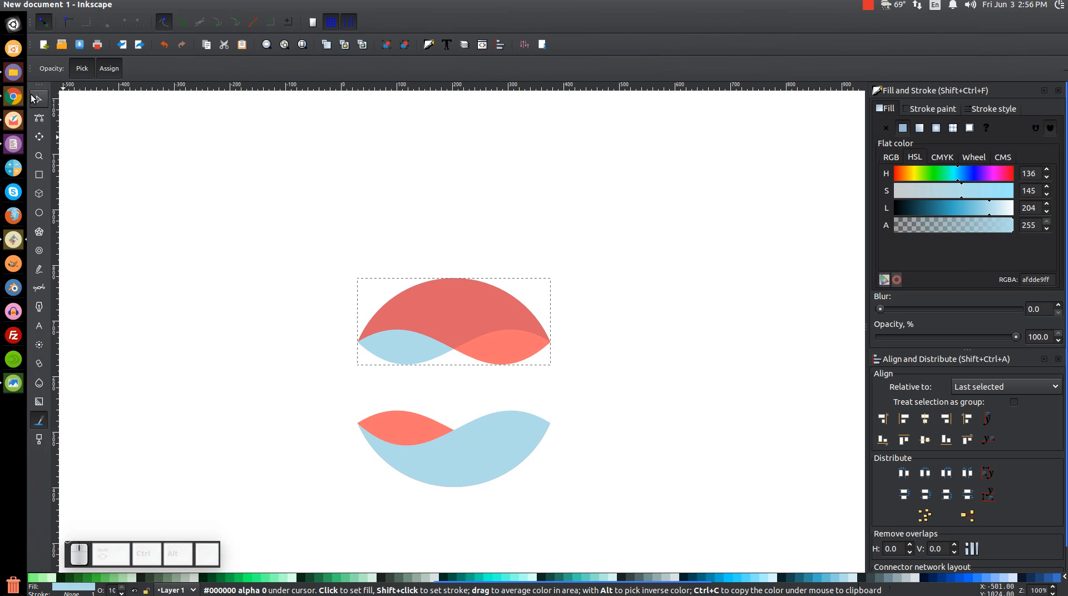
click(31, 96)
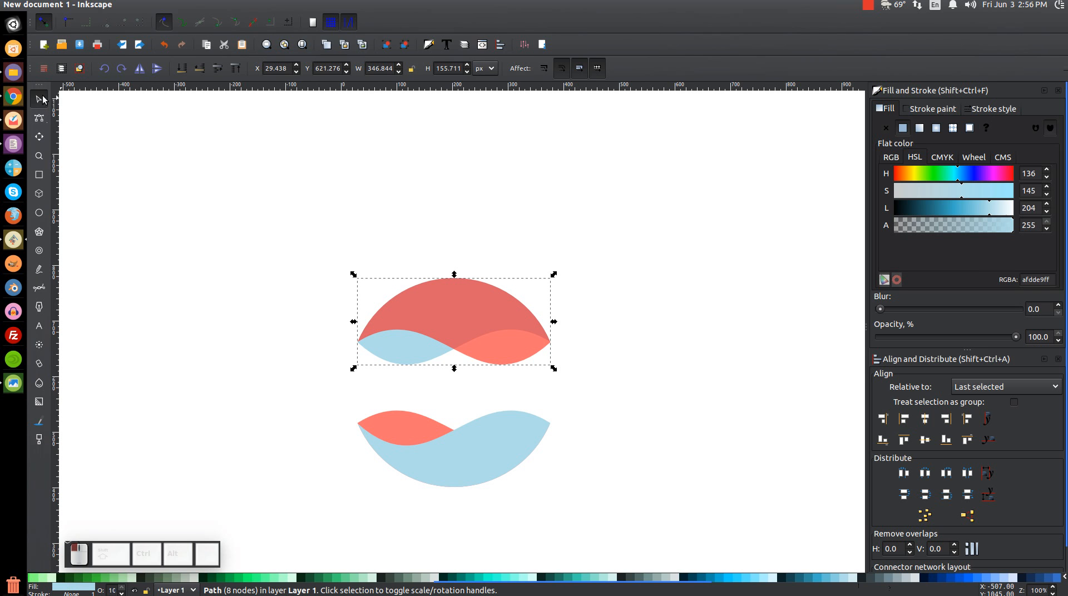
click(233, 69)
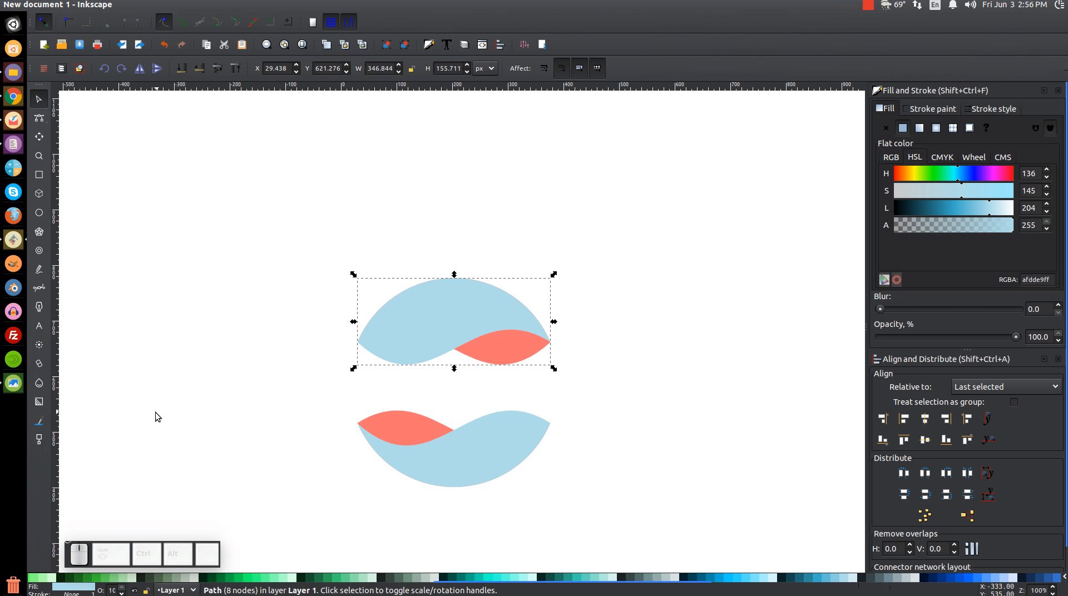
Set all four cap shapes to 100% opacity together.
drag(692, 525, 190, 201)
mouse_move(1007, 337)
mouse_down()
mouse_move(987, 338)
mouse_move(1018, 338)
mouse_up()
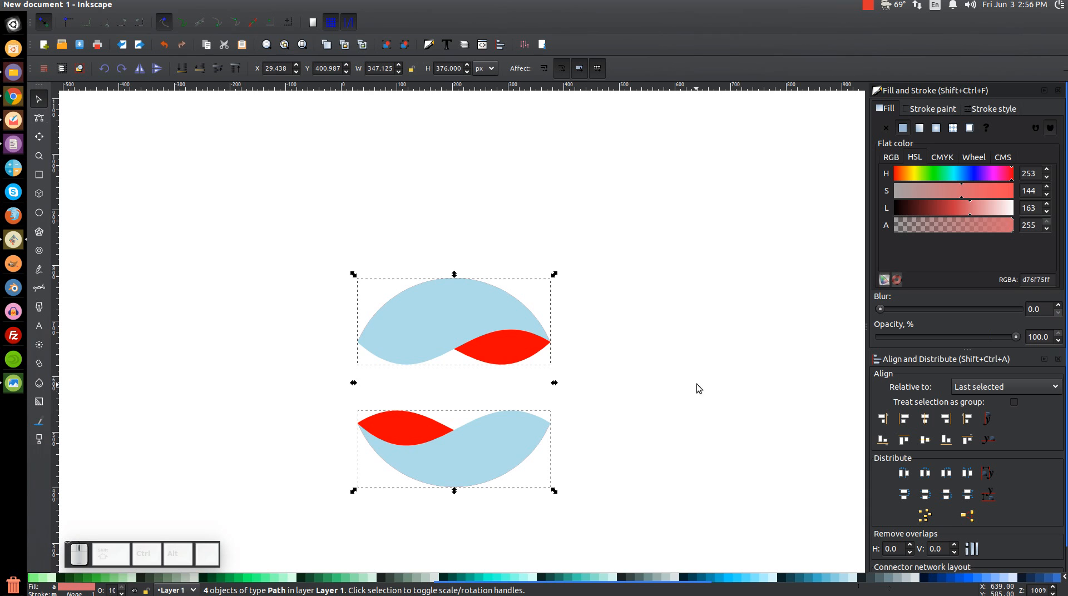
click(764, 299)
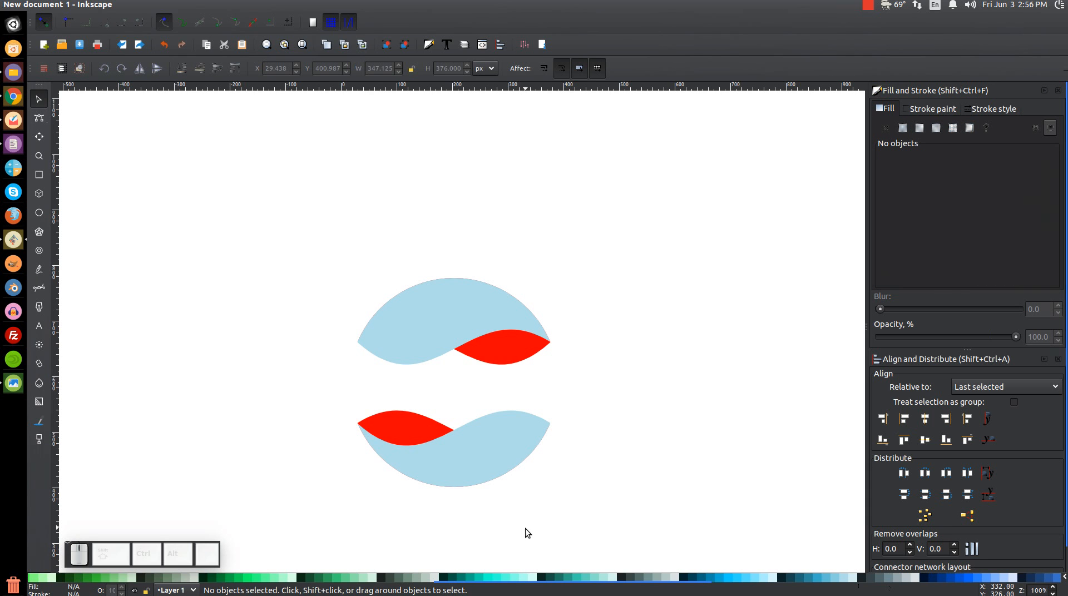
Union the two light-blue caps into one path and raise it above the red caps.
click(518, 424)
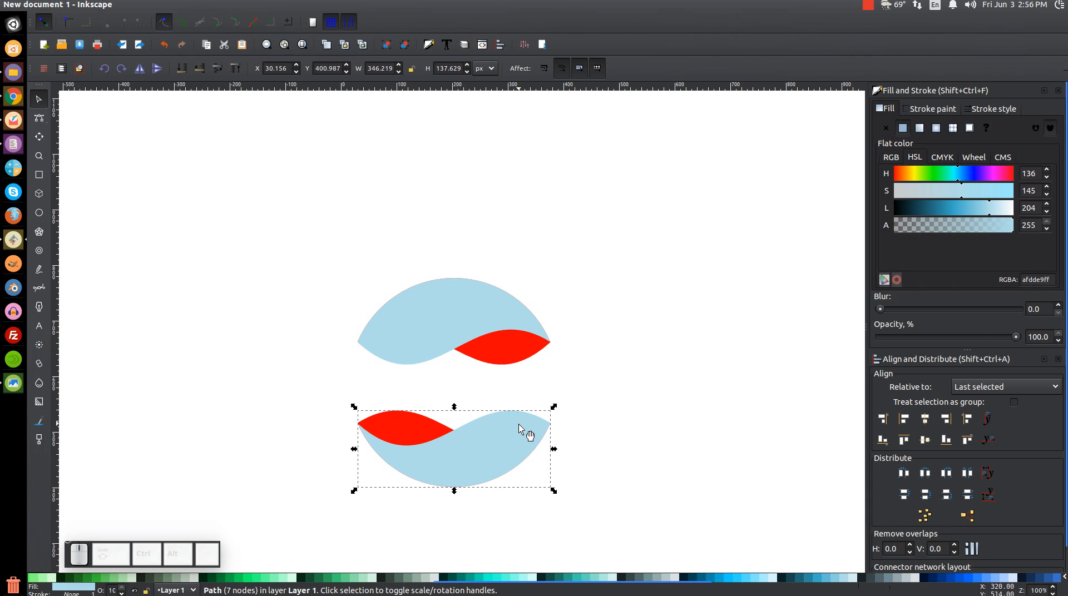
shift+click(457, 288)
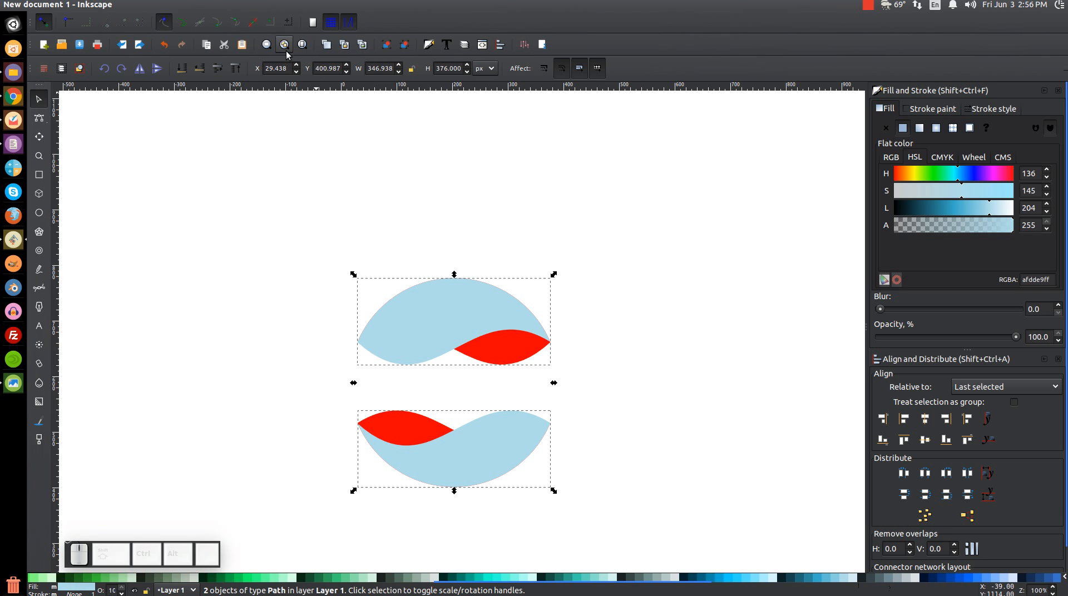
click(185, 5)
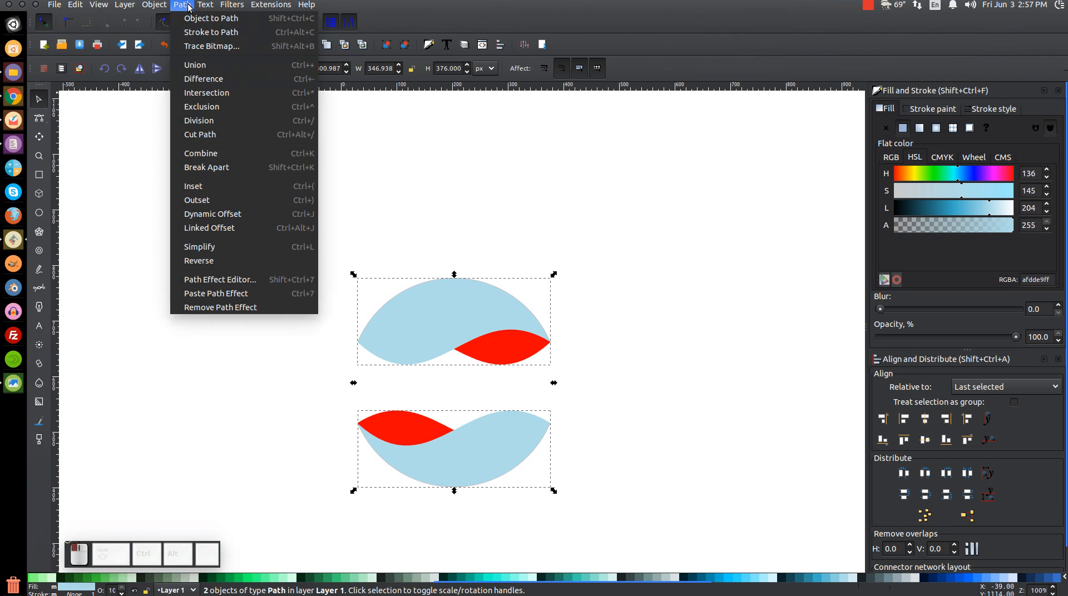
click(195, 64)
drag(517, 432, 589, 409)
key(ctrl+z)
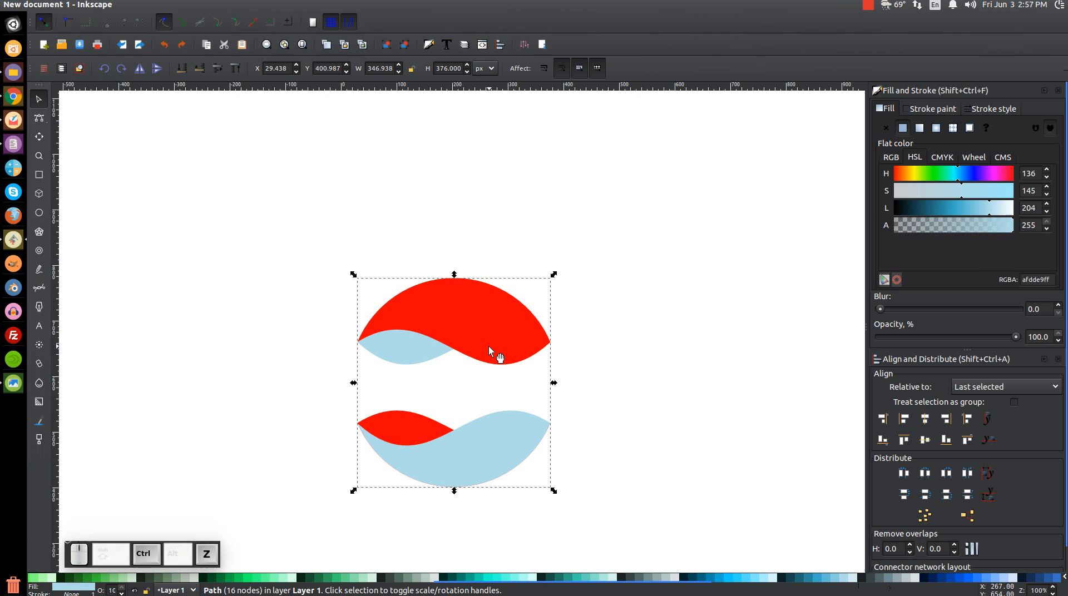
click(235, 69)
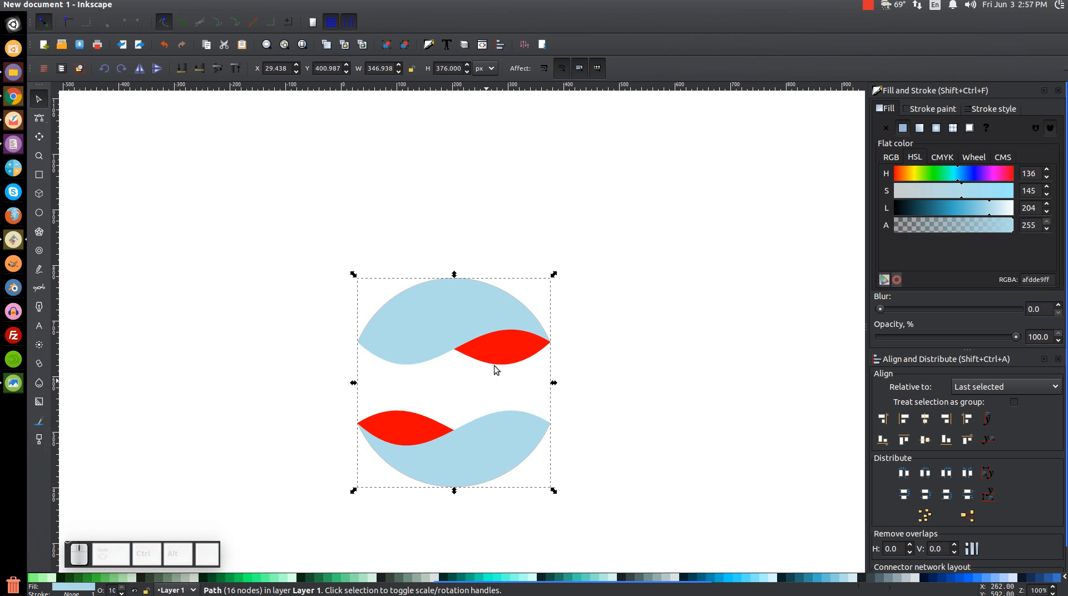
Fill the merged light-blue path with a radial gradient and make its outer stop fully opaque.
click(937, 129)
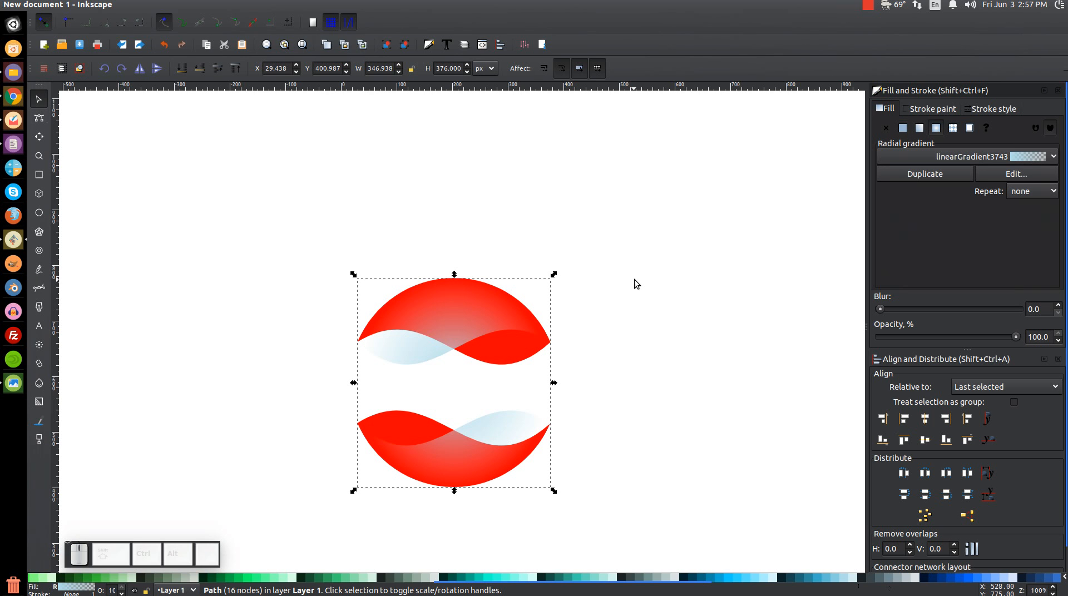
key(g)
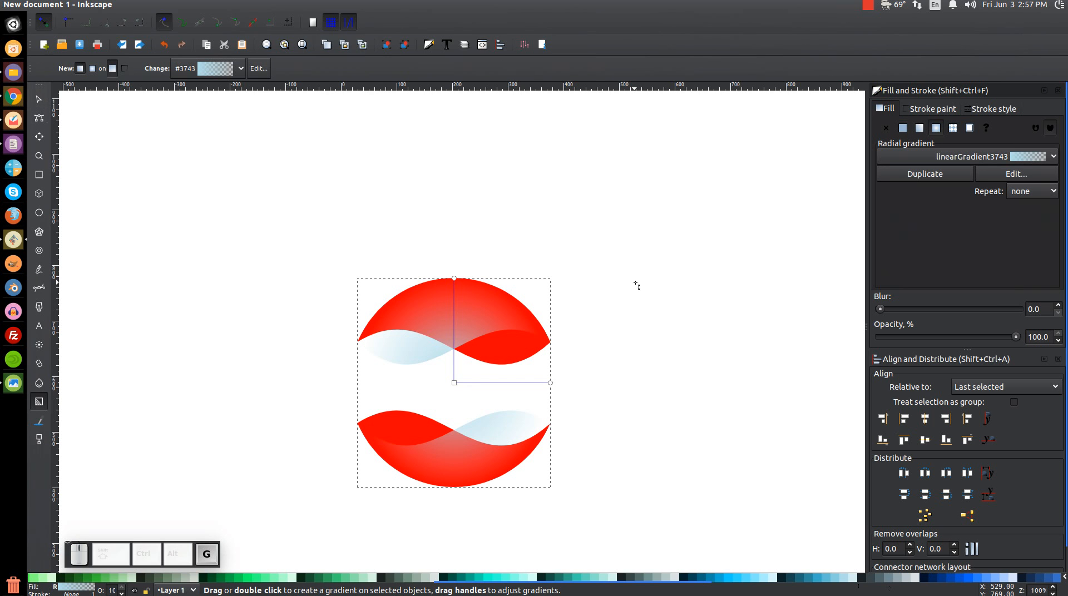
click(454, 278)
mouse_move(1015, 337)
mouse_down()
mouse_move(879, 337)
mouse_move(1016, 336)
mouse_up()
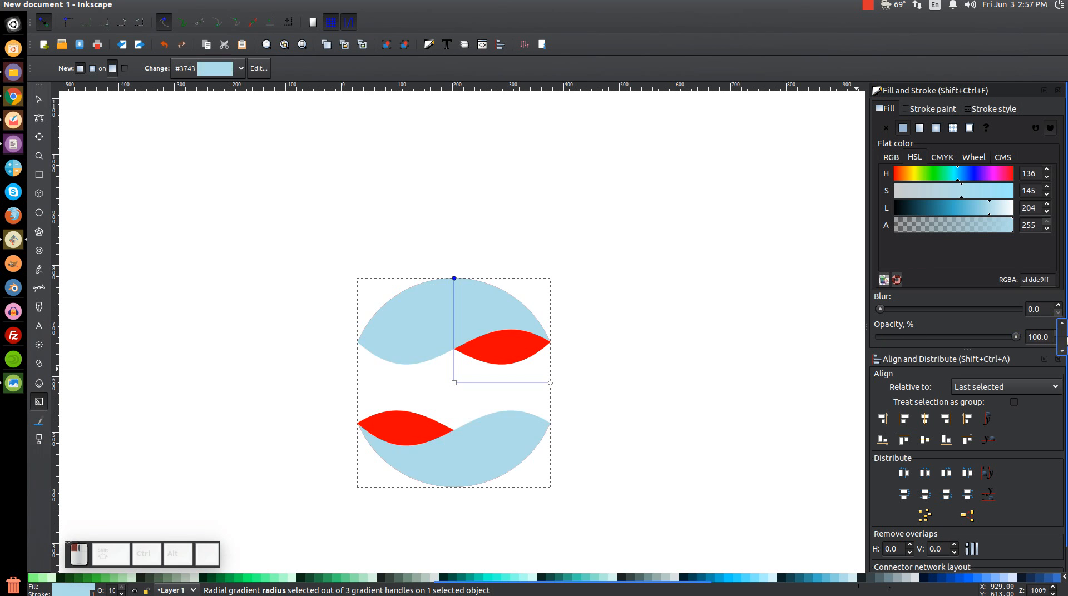
Add two intermediate stops along the radial gradient and lighten its centre stop to white.
double_click(454, 293)
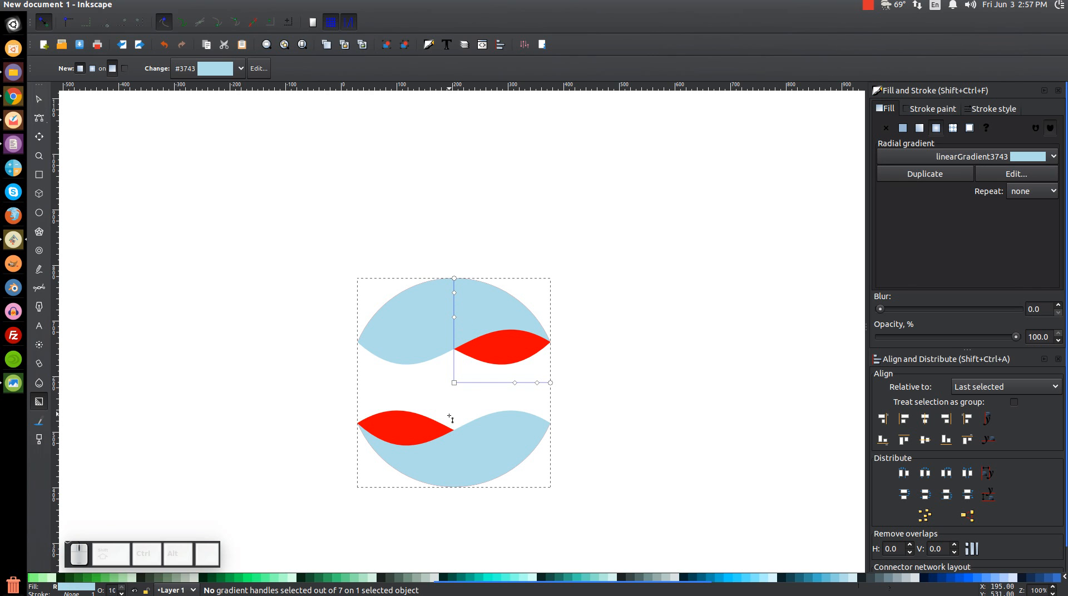
click(455, 383)
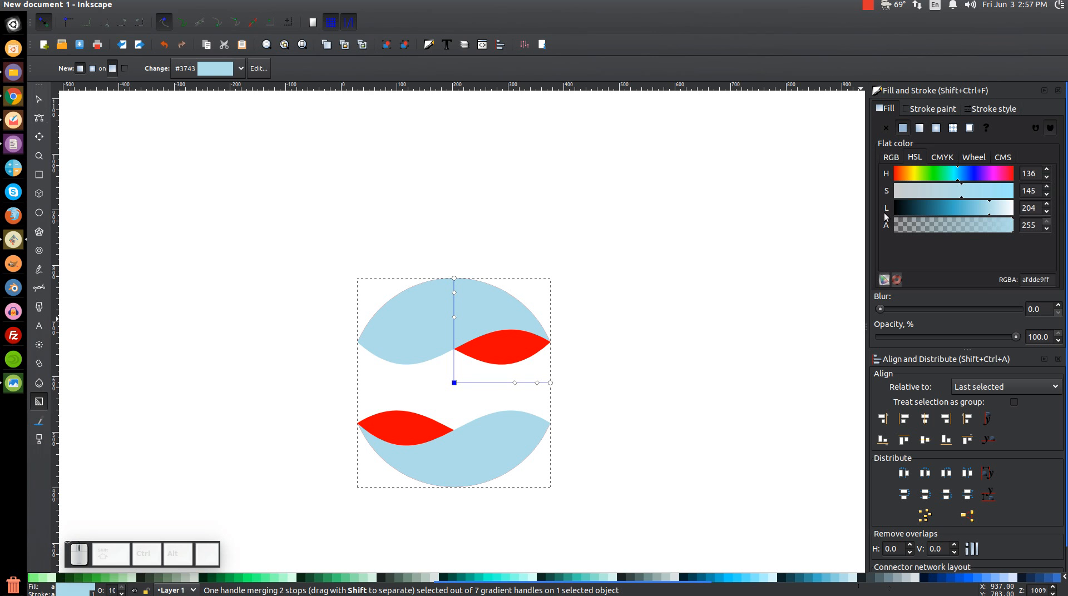
click(995, 210)
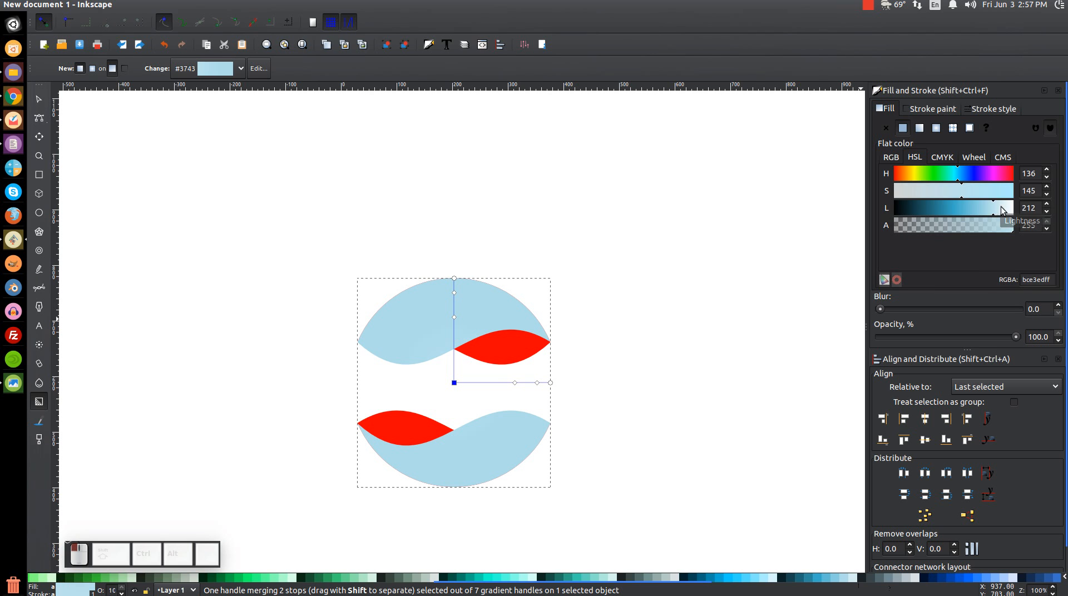
drag(994, 210, 1018, 211)
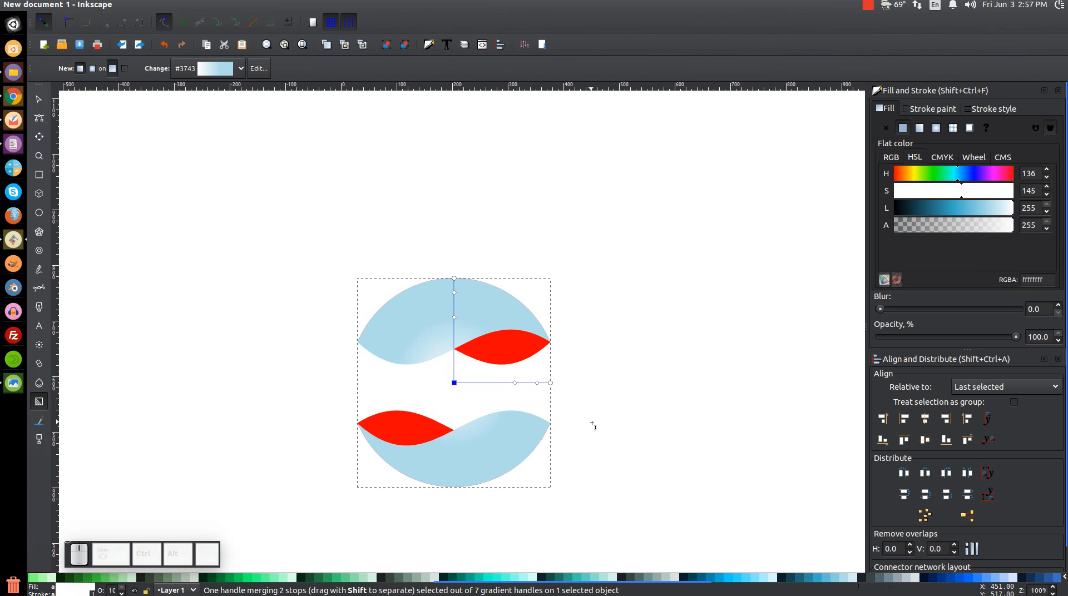
Colour the gradient's outer intermediate stop bright blue 0f62ff and its inner intermediate stop medium blue 5fbbd3.
click(454, 293)
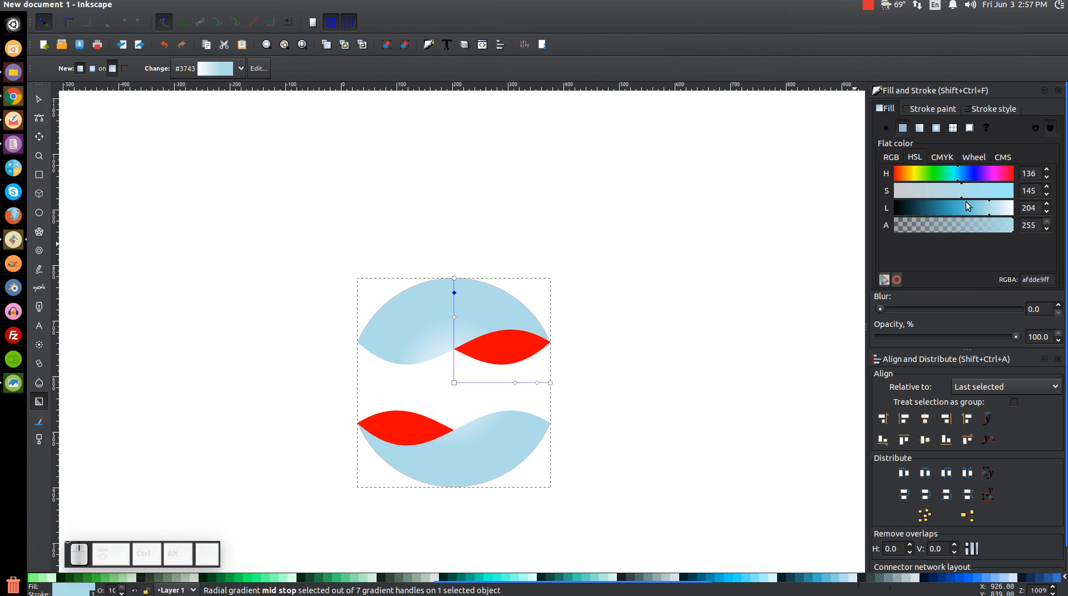
drag(958, 179, 956, 213)
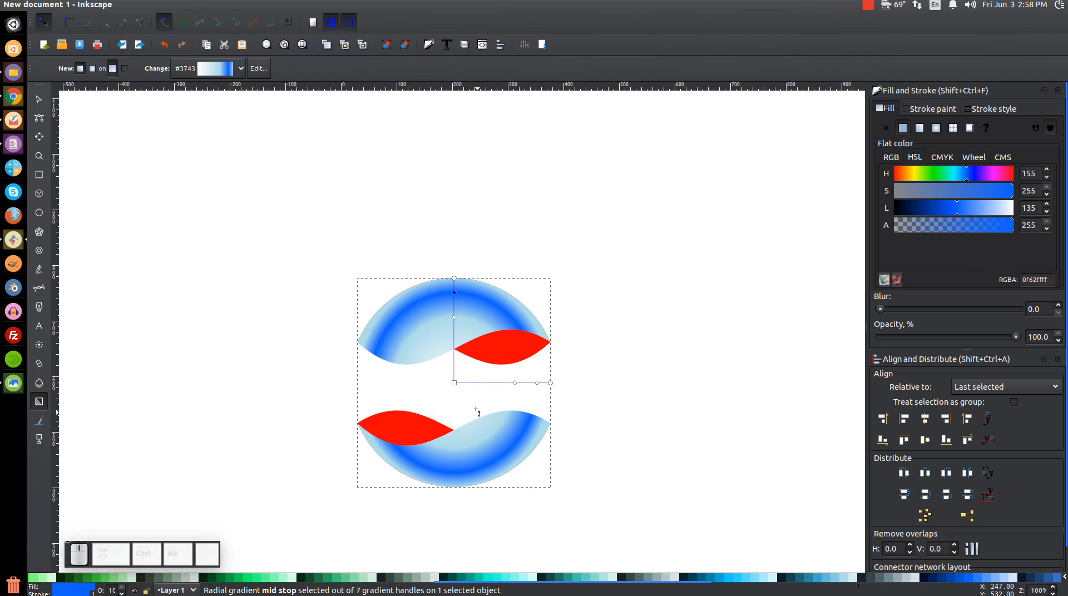
click(455, 317)
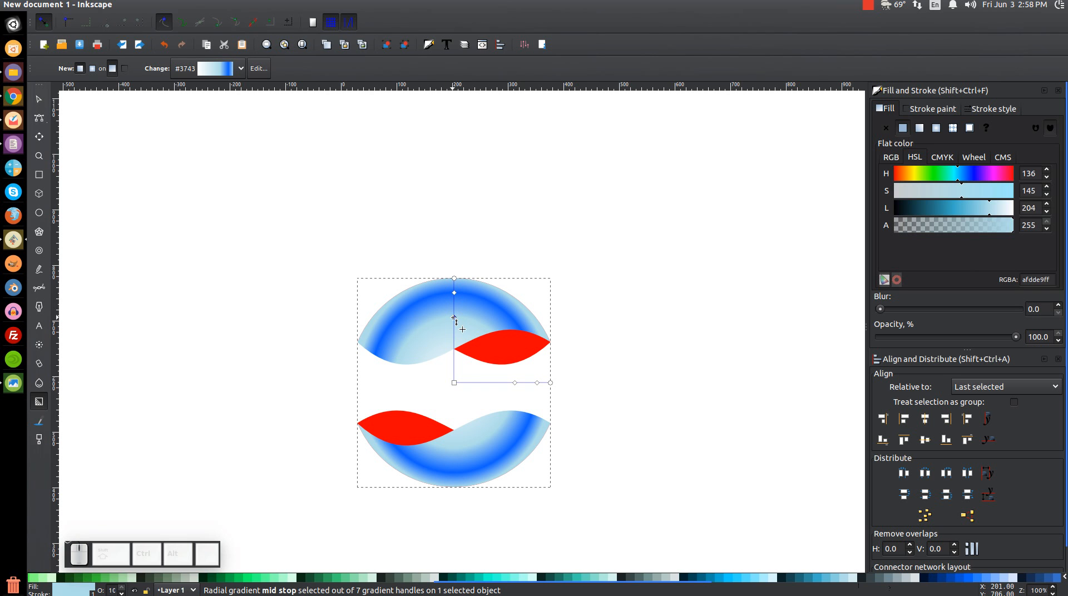
drag(986, 205, 965, 206)
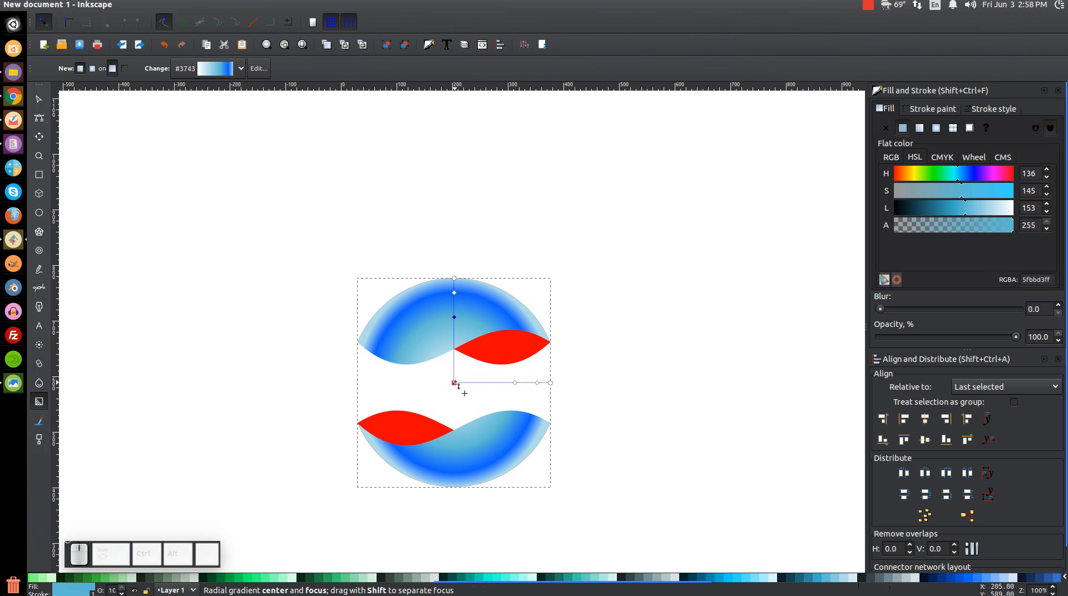
Shift the radial gradient's centre slightly up and to the right, and extend its horizontal radius just past the shape's right edge.
mouse_move(455, 386)
mouse_down()
mouse_move(481, 367)
mouse_move(472, 375)
mouse_up()
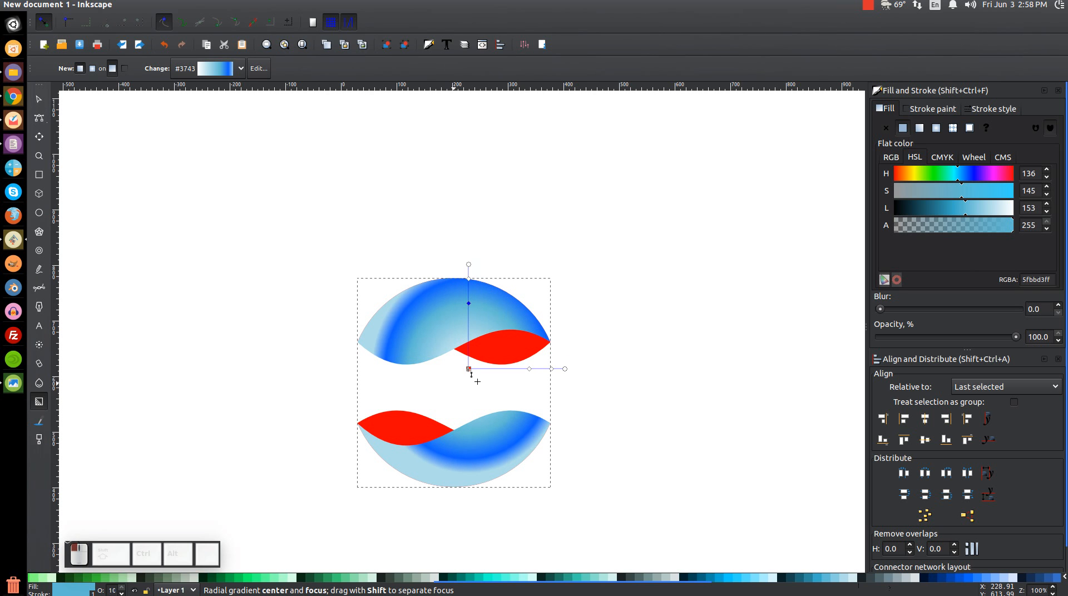
click(469, 369)
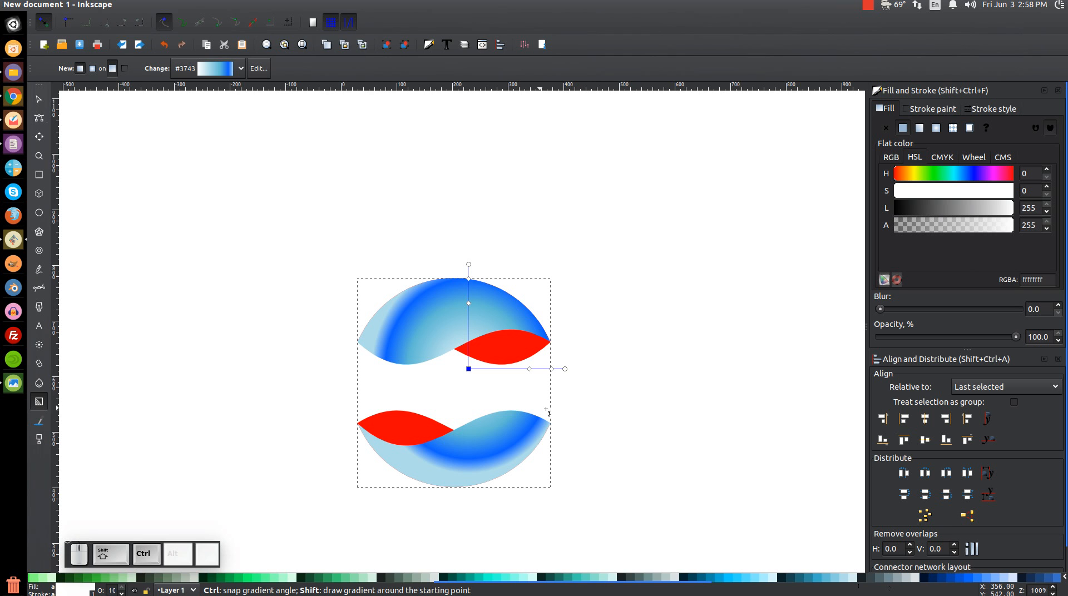
drag(566, 369, 570, 370)
drag(469, 369, 463, 373)
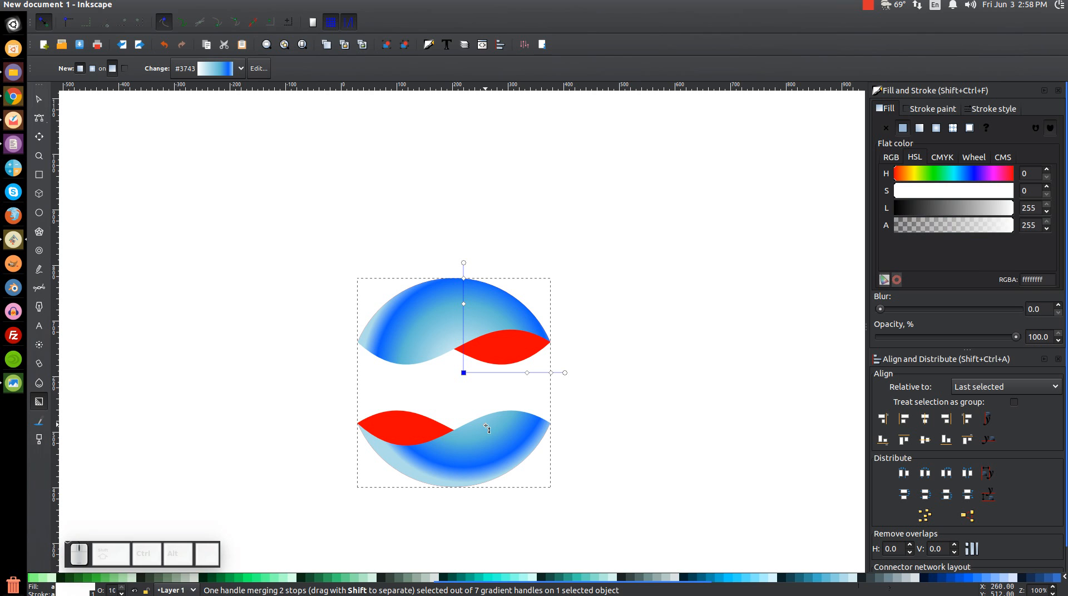
Recolour the lower red shape with the bright blue sampled from the gradient cap, and darken it to lightness 50.
click(40, 99)
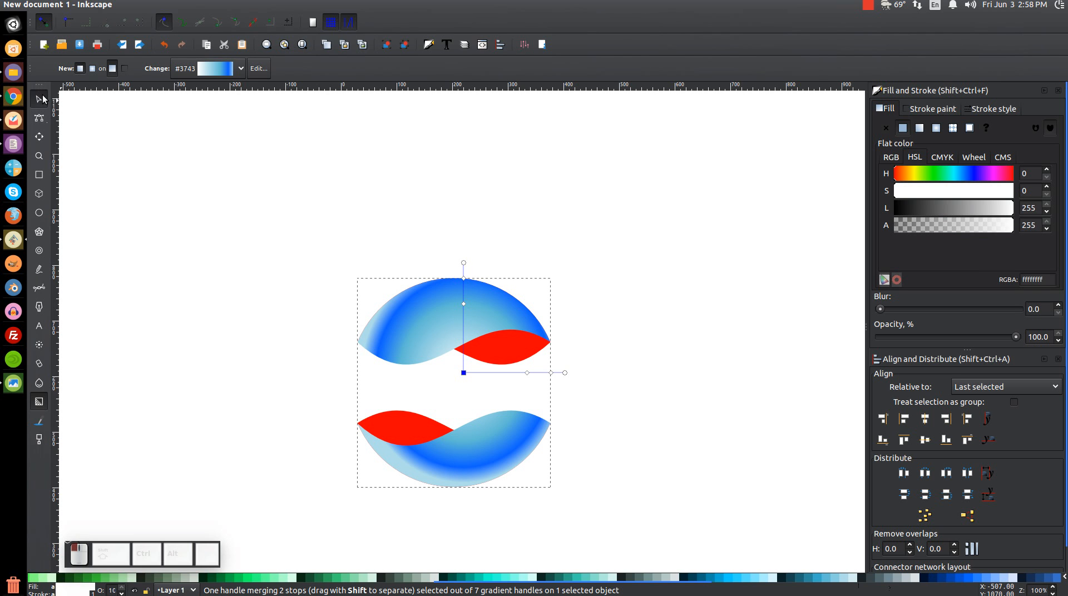
click(404, 411)
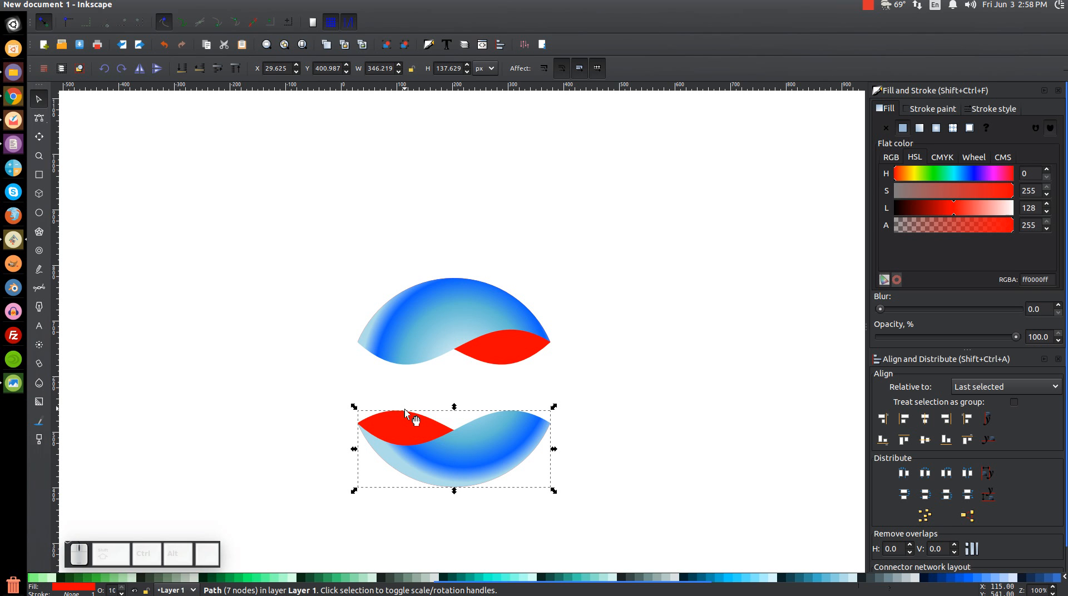
key(d)
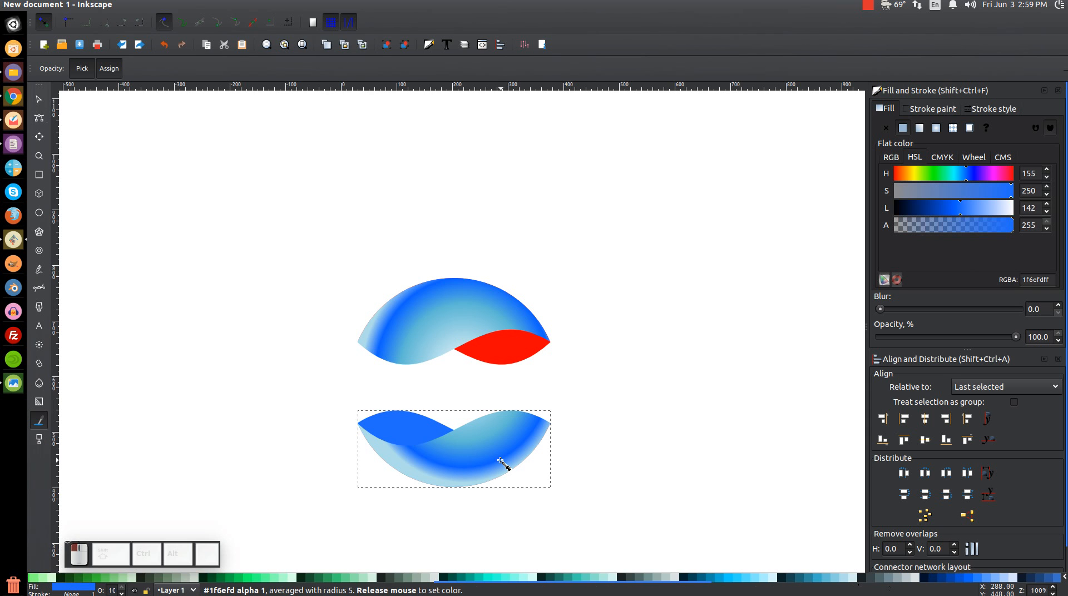
click(500, 462)
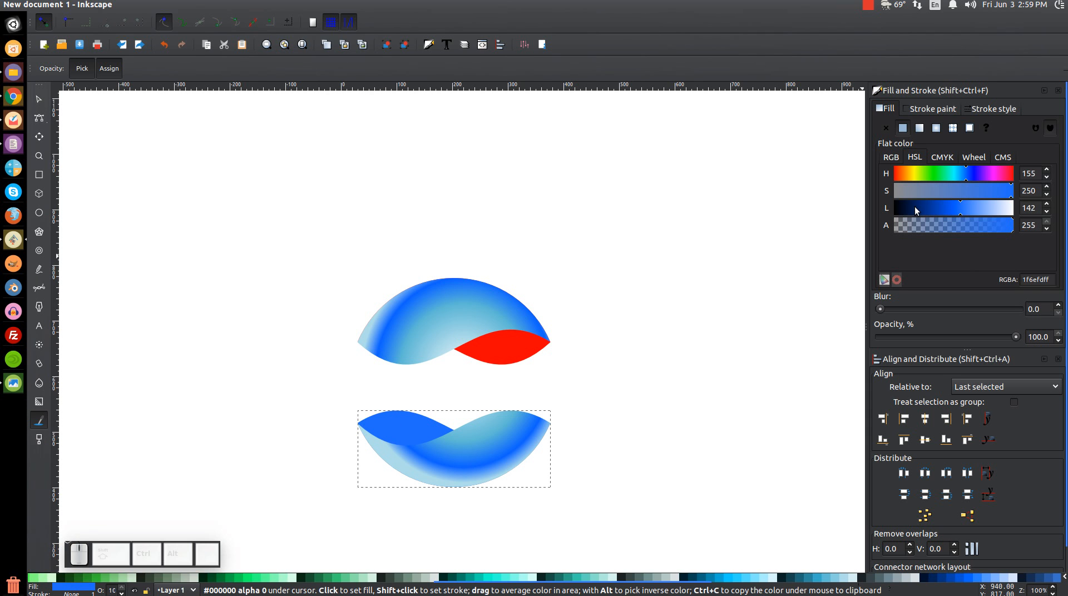
drag(962, 208, 916, 212)
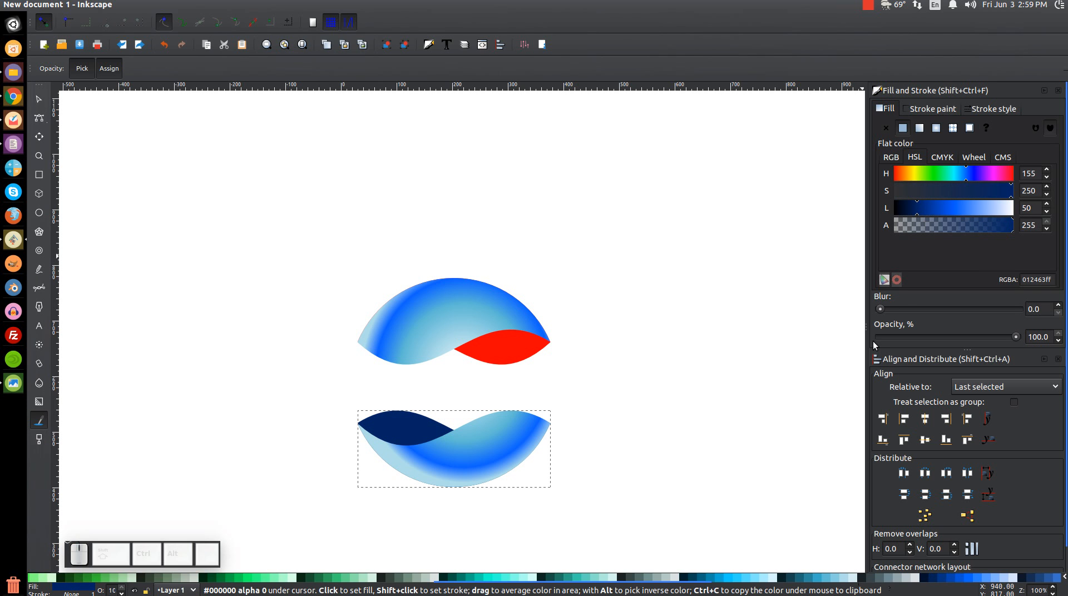
Give the lower dark-blue shape a linear gradient fill, make its end stop fully opaque and set that stop's lightness to 100.
click(920, 129)
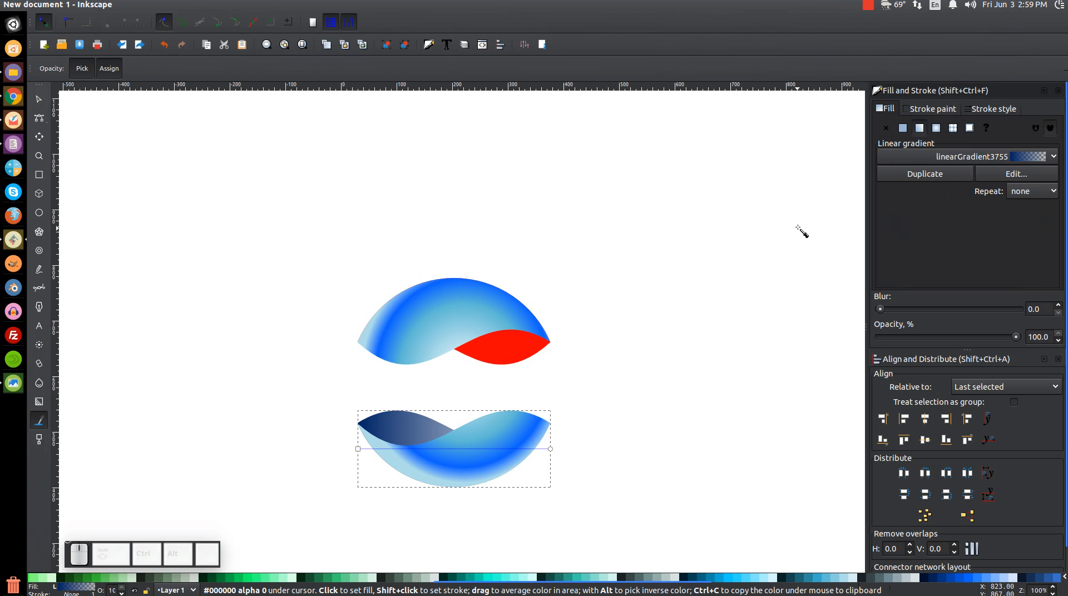
key(g)
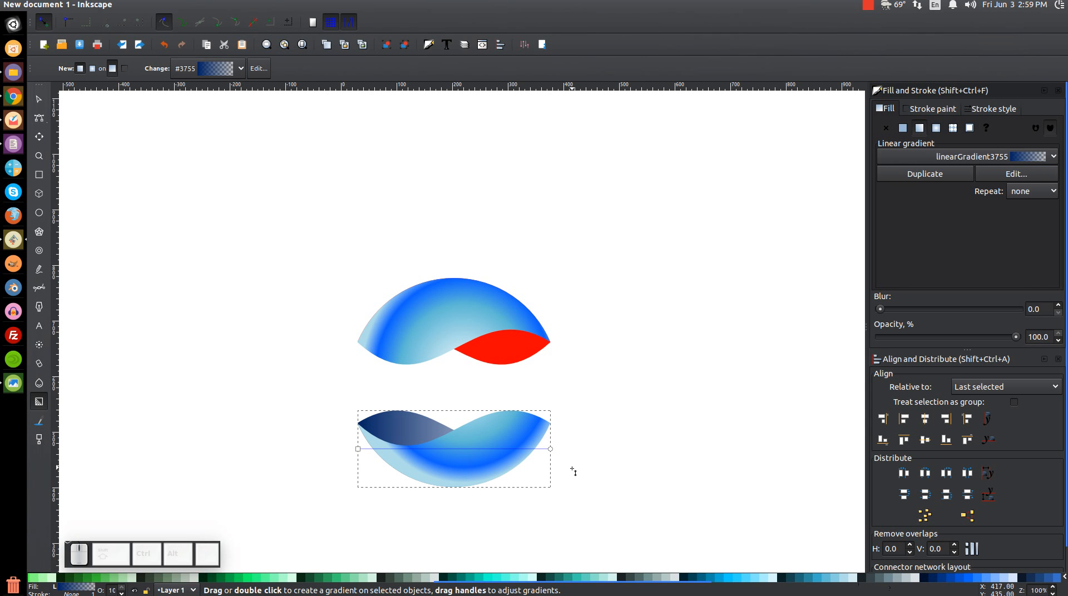
click(551, 449)
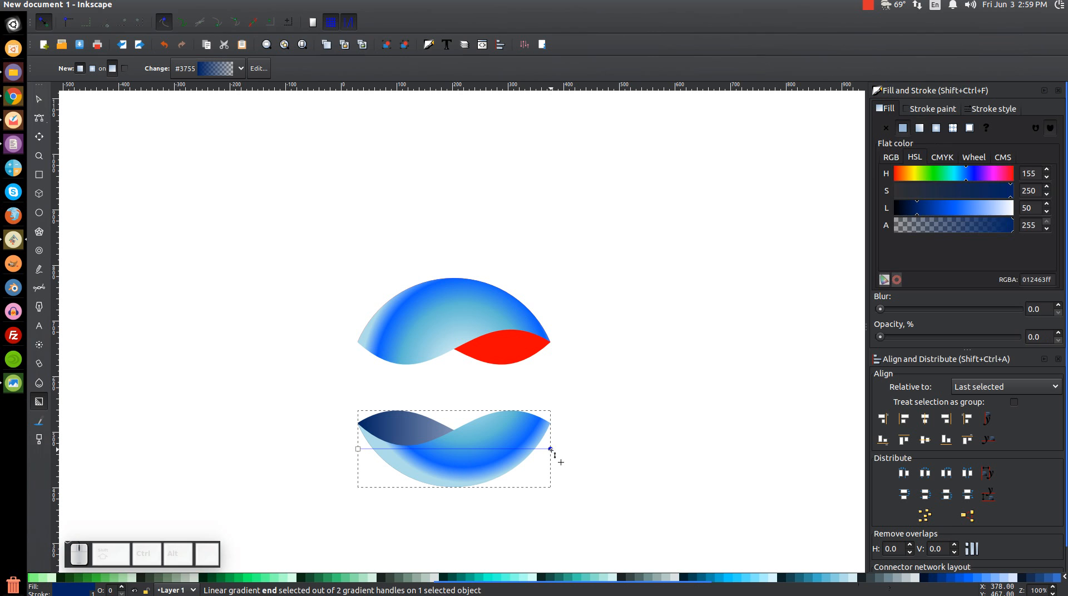
click(881, 336)
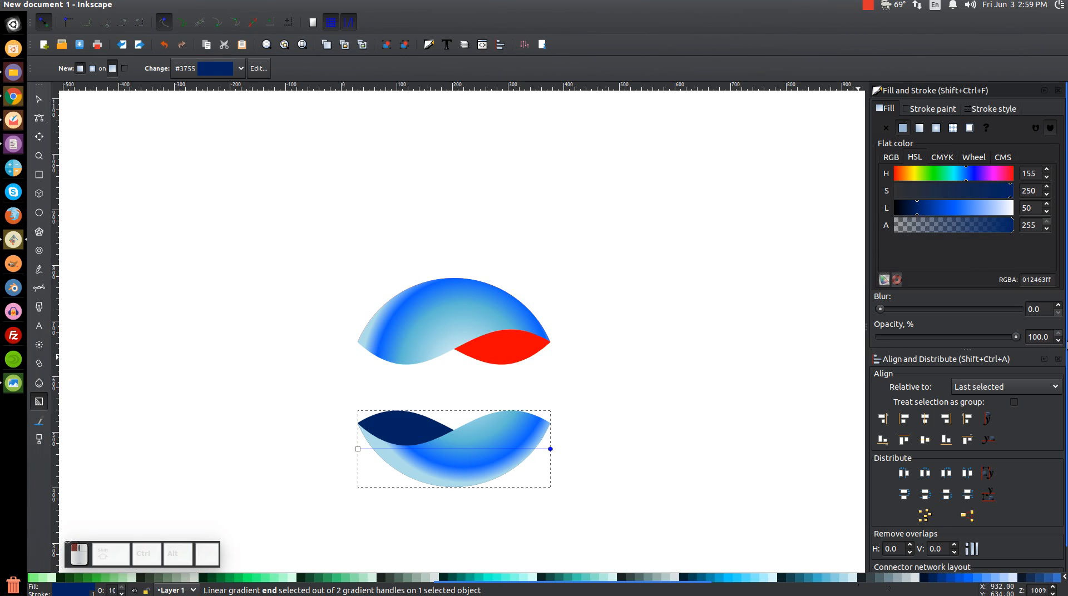
drag(917, 209, 940, 210)
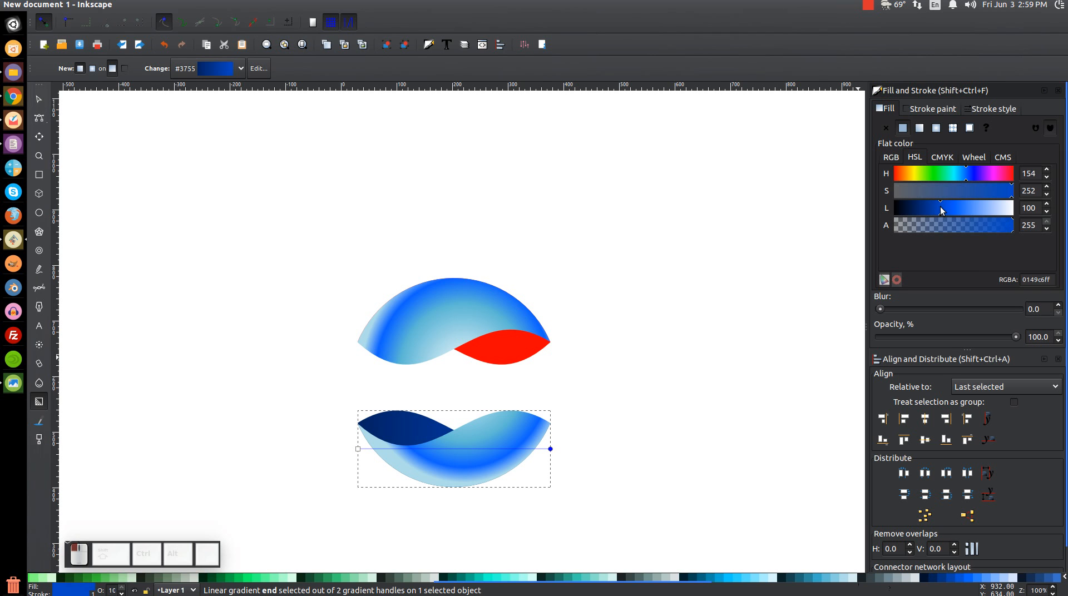
Turn the linear gradient vertical across the visible lower leaf, with its dark start near the bottom and lighter end at the crest.
drag(550, 448, 398, 411)
drag(357, 448, 397, 440)
key(ctrl)
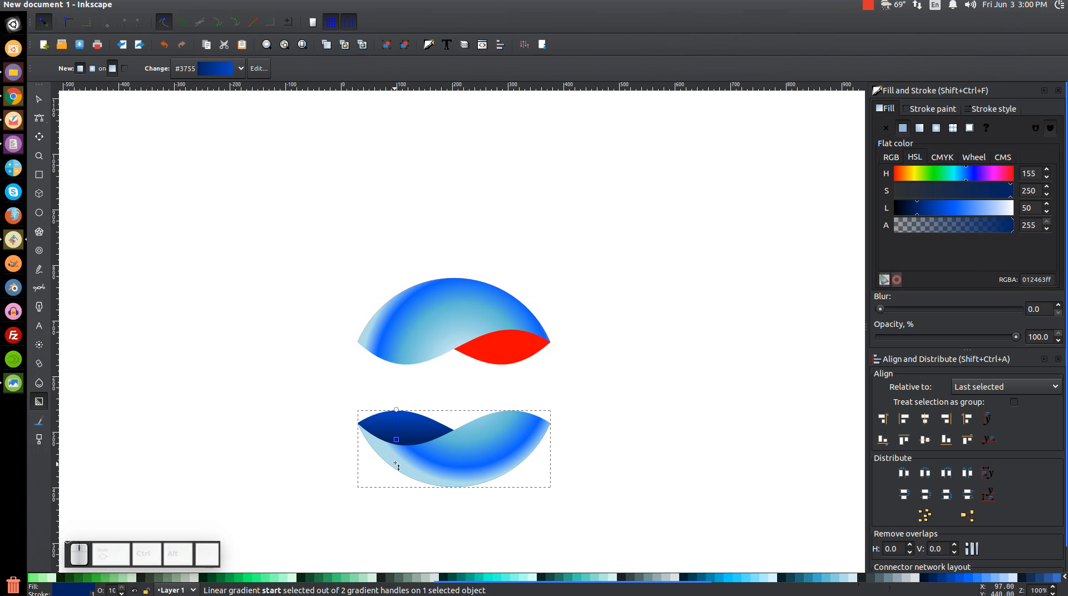
Fill the upper red shape with a linear gradient and reuse the dark-blue linearGradient3755 for it.
click(515, 353)
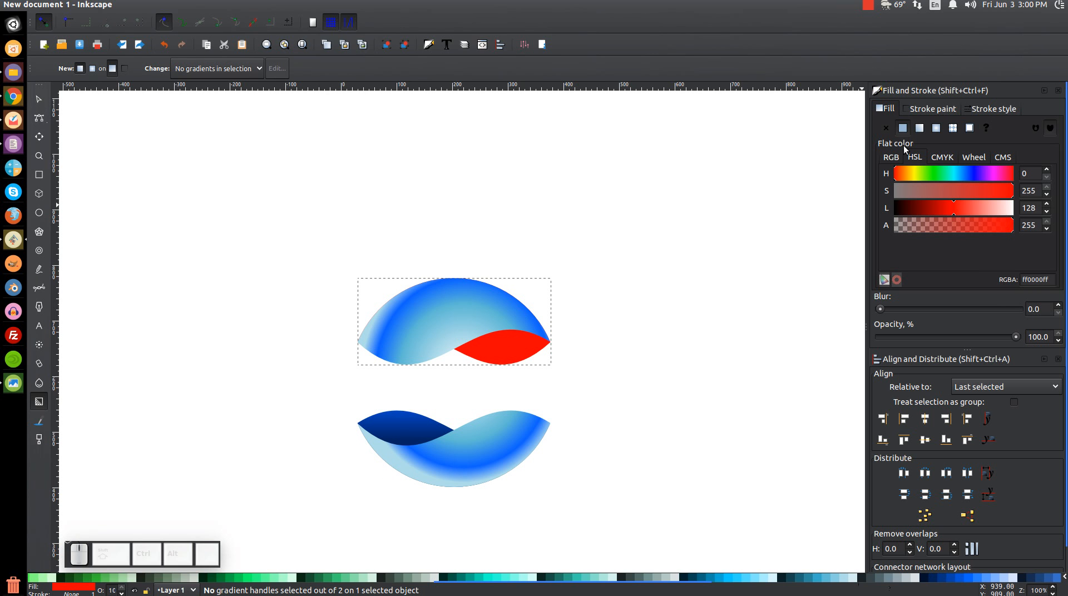
click(920, 129)
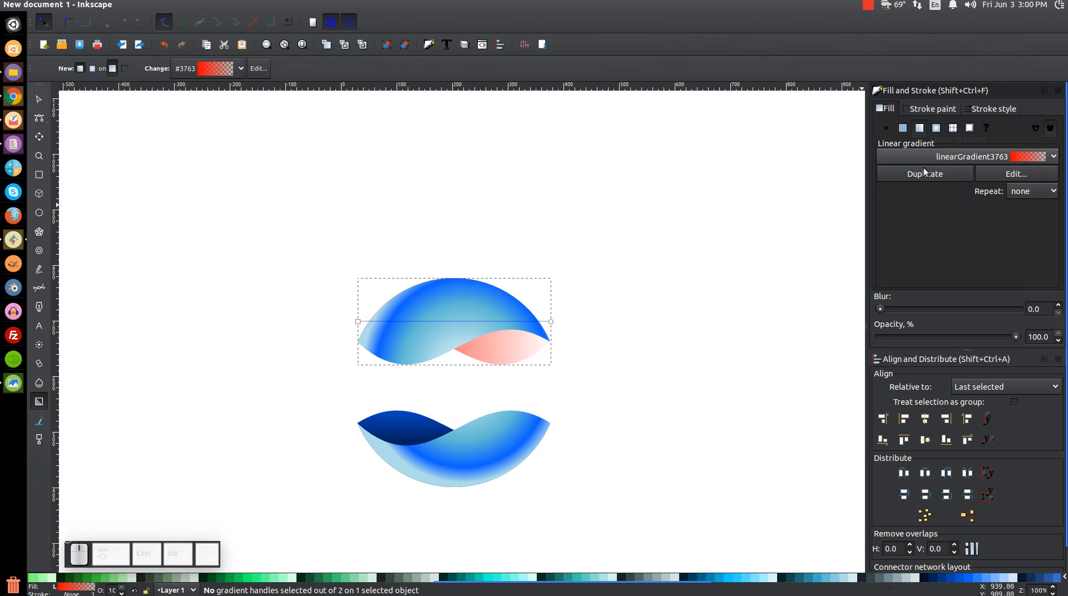
click(1021, 155)
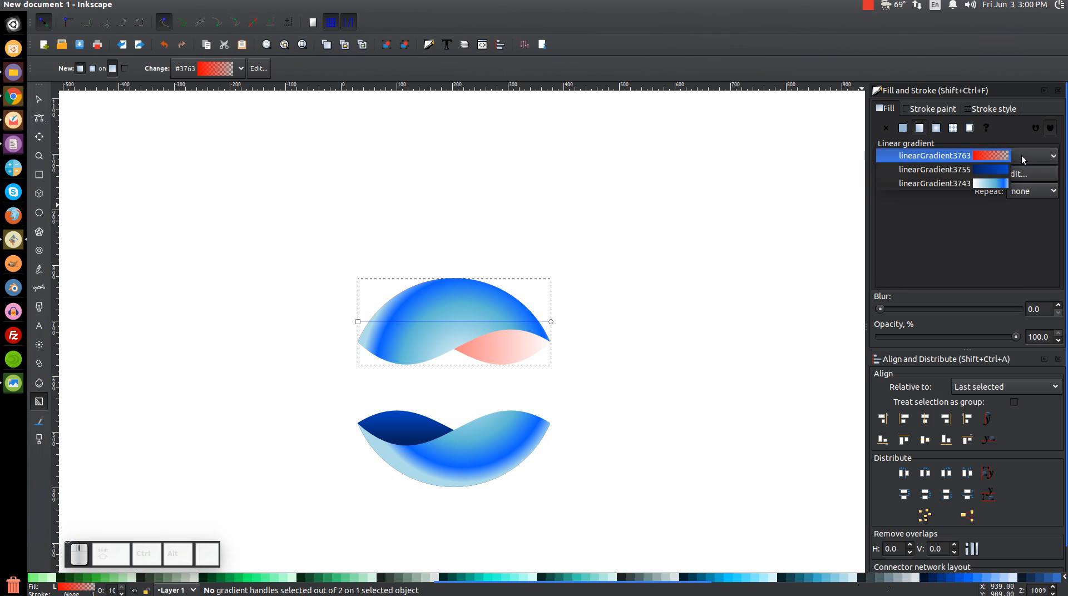
click(993, 169)
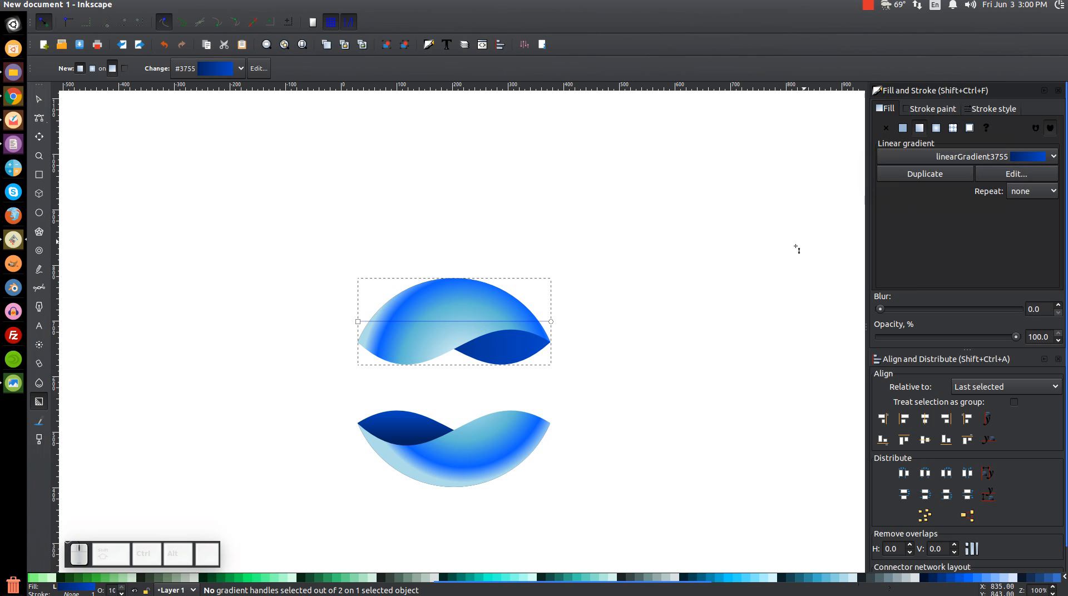
Run the upper leaf's gradient vertically from dark at its crest to lighter blue at its lower edge, and deselect everything.
drag(550, 322, 505, 361)
drag(358, 322, 509, 335)
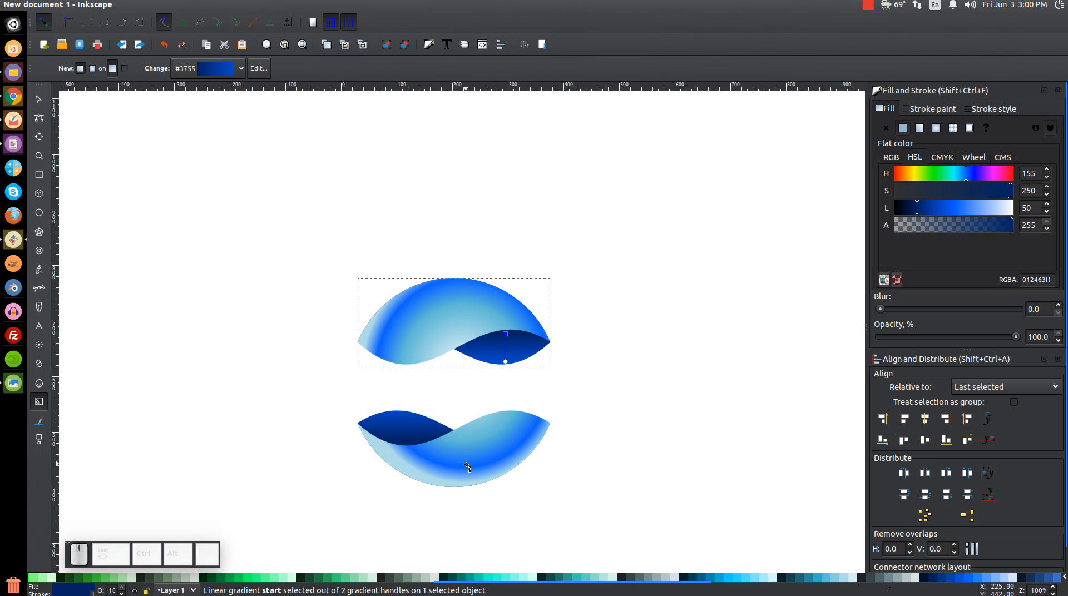
click(38, 98)
click(352, 455)
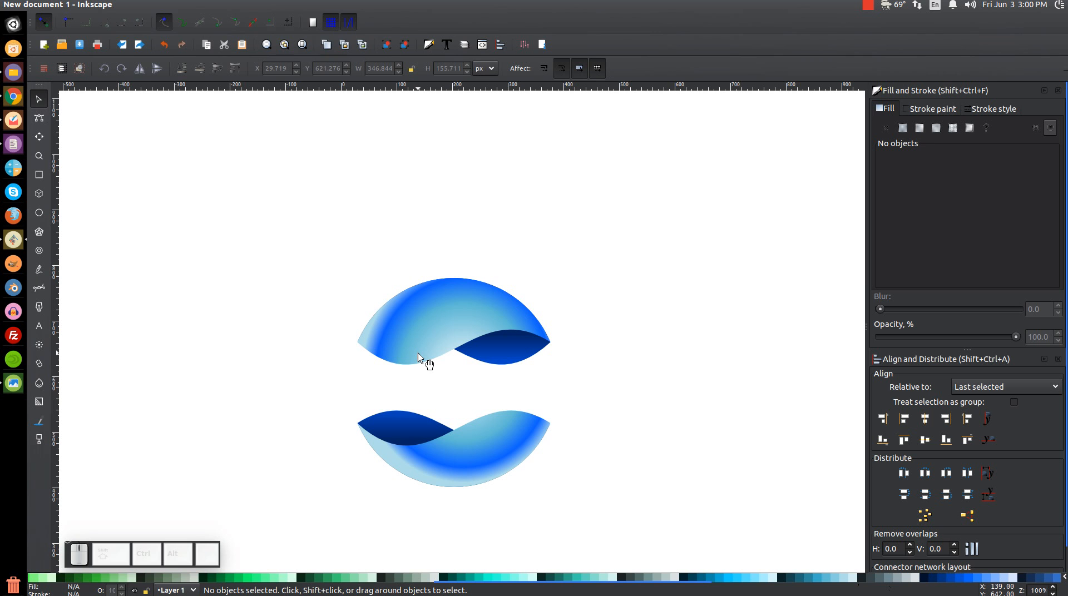
Try moving the merged radial-gradient path away from the dark-blue shapes, and undo the move.
key(equal)
key(equal)
key(equal)
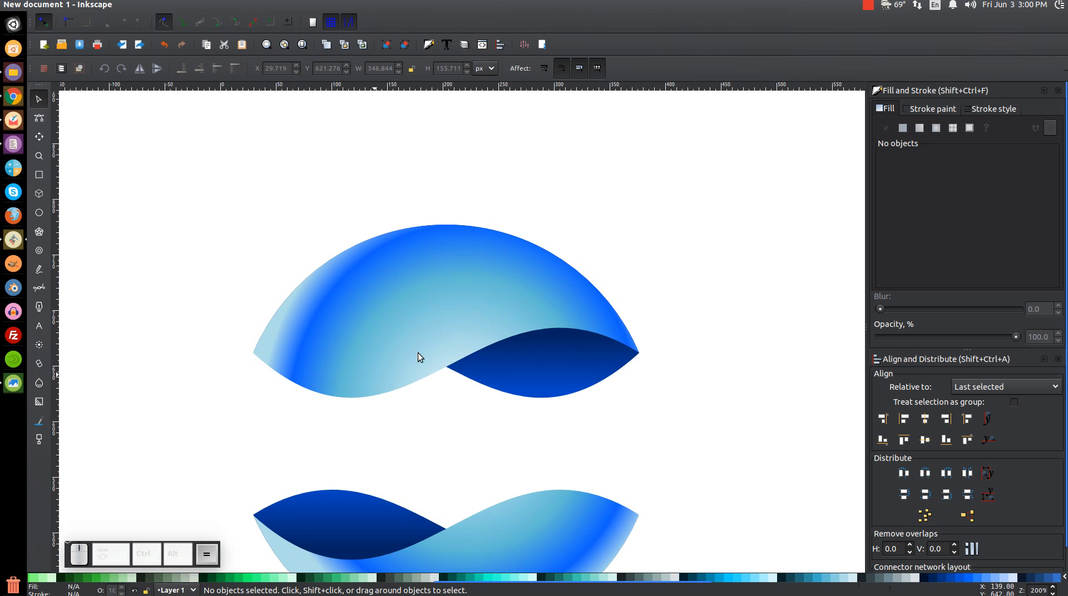
key(equal)
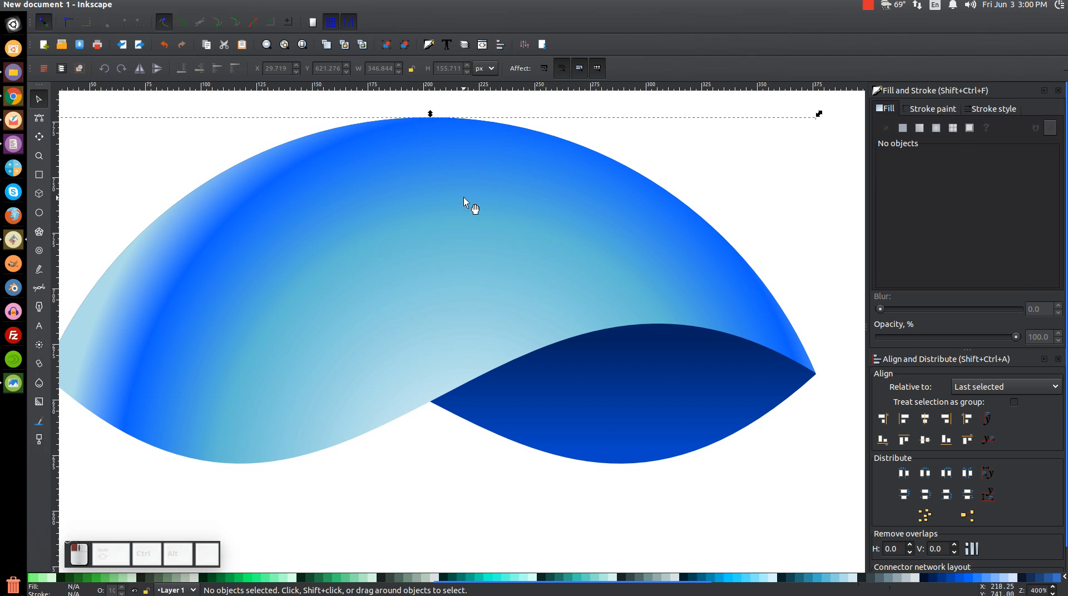
click(474, 268)
drag(473, 268, 499, 154)
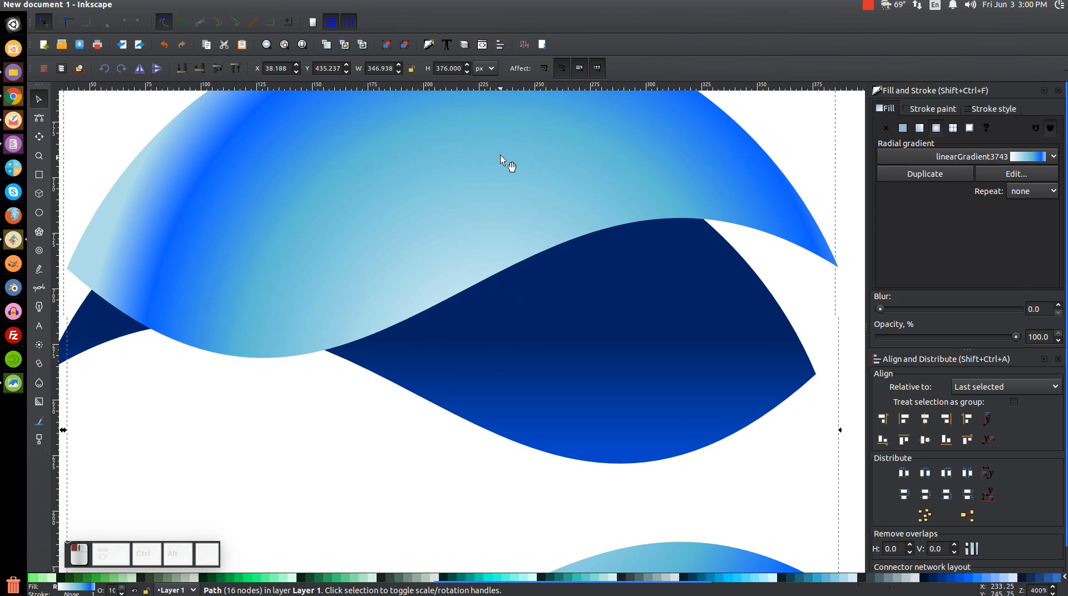
key(ctrl+z)
Break the merged radial-gradient path apart into separate upper and lower caps.
scroll(489, 304, down, 2)
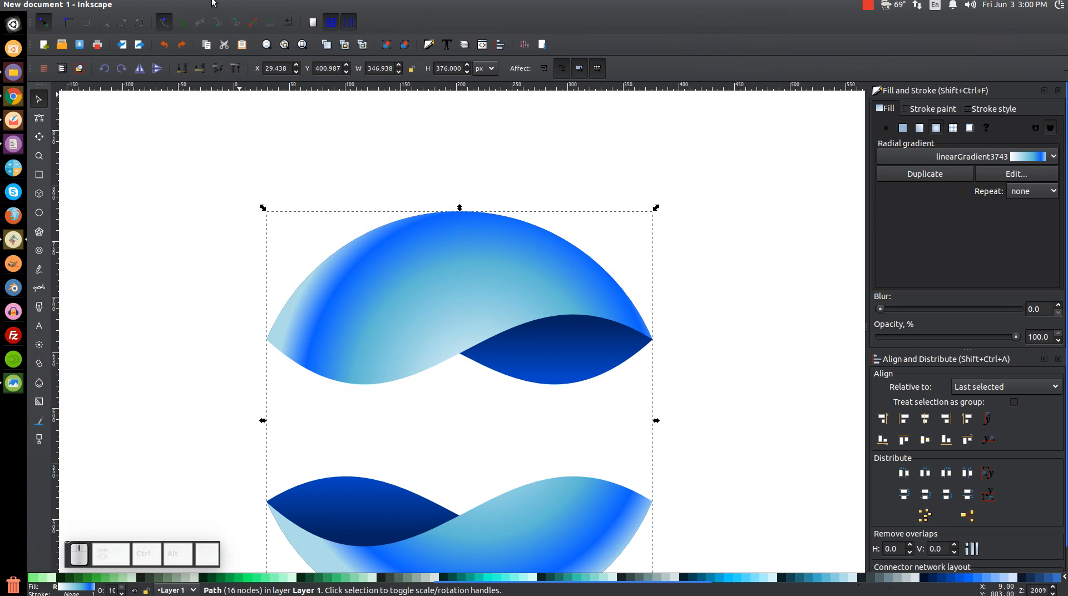
click(182, 4)
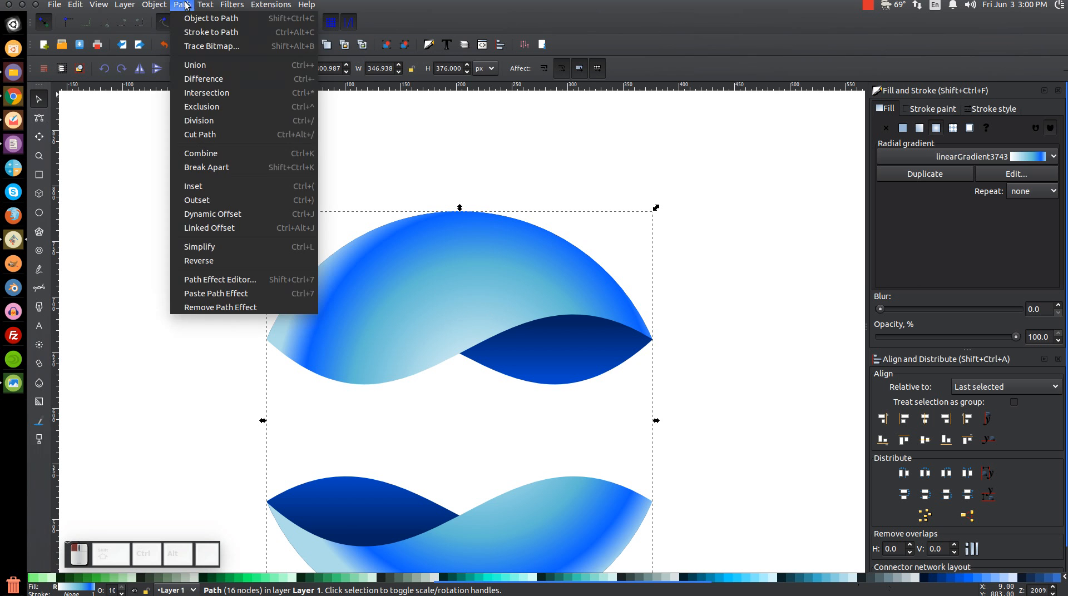
click(214, 167)
scroll(611, 338, down, 2)
click(547, 384)
Try moving the upper gradient cap by itself, undo the move and clear the selection.
click(412, 262)
ctrl+scroll(448, 262, up, 1)
mouse_move(472, 223)
mouse_down()
mouse_move(453, 227)
mouse_move(462, 218)
mouse_up()
key(ctrl+z)
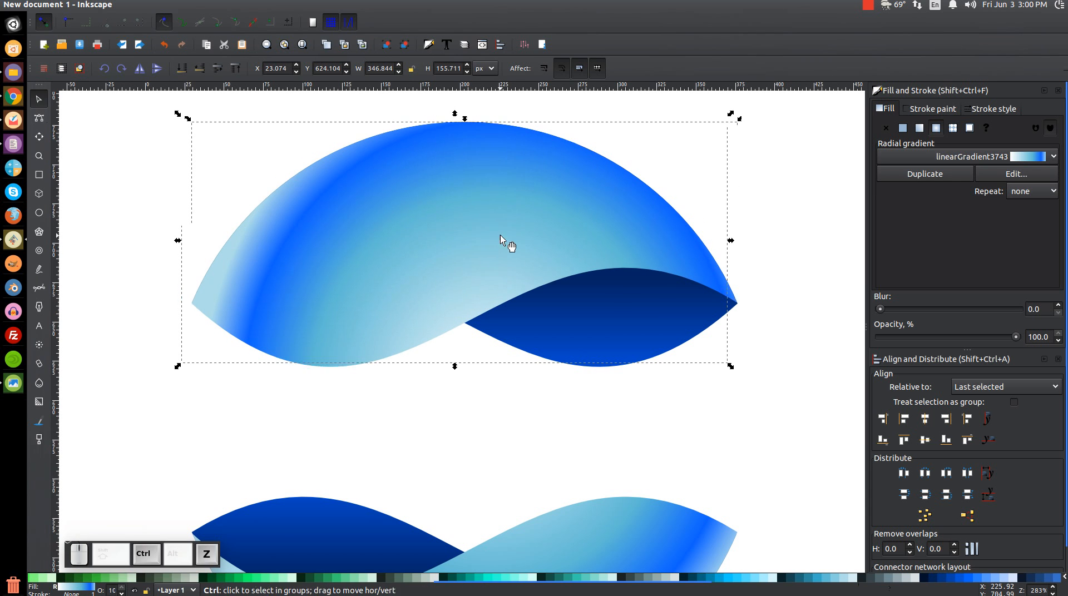
click(817, 209)
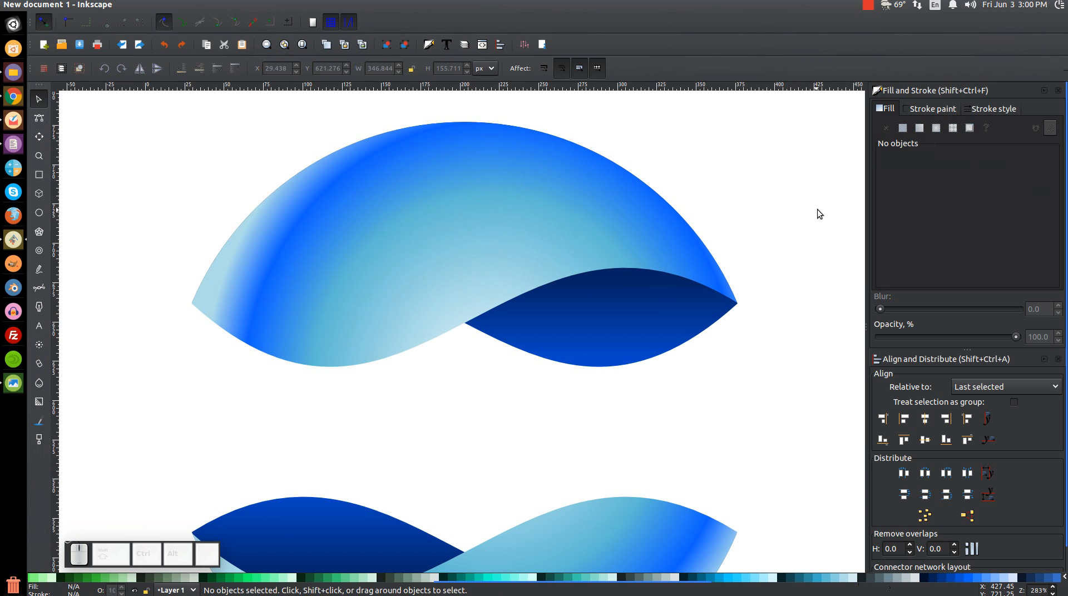
Duplicate the upper gradient cap, fill the copy with flat red and lower its opacity to 59%.
click(445, 208)
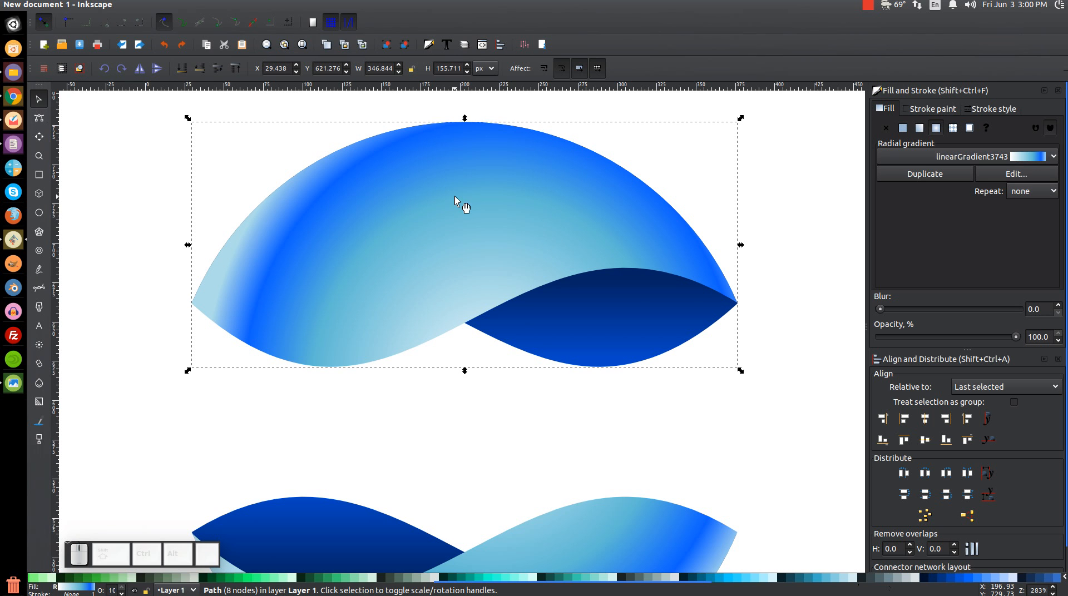
right_click(455, 196)
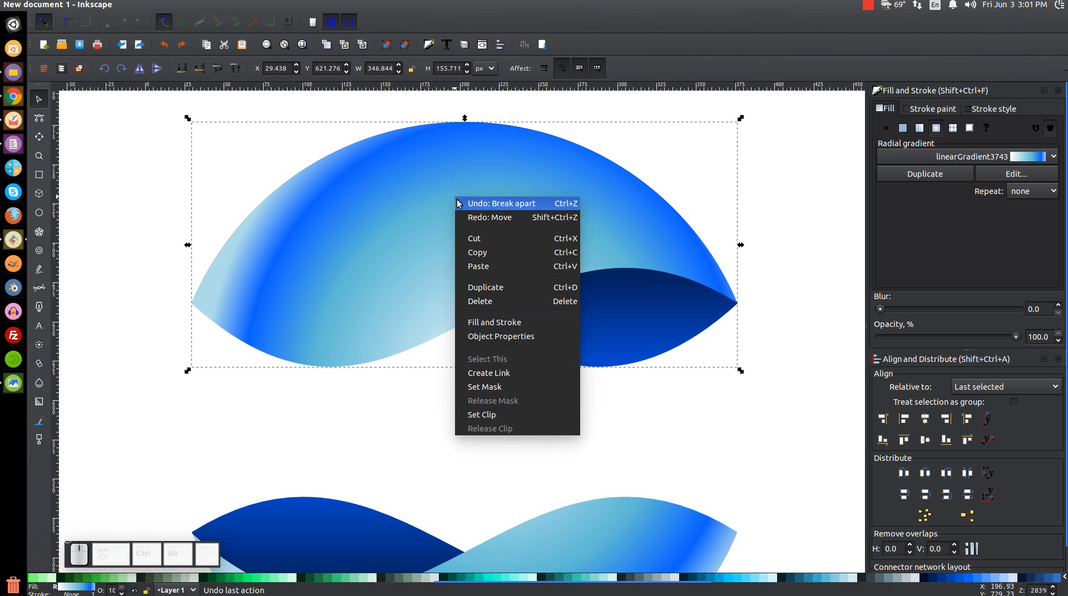
click(497, 289)
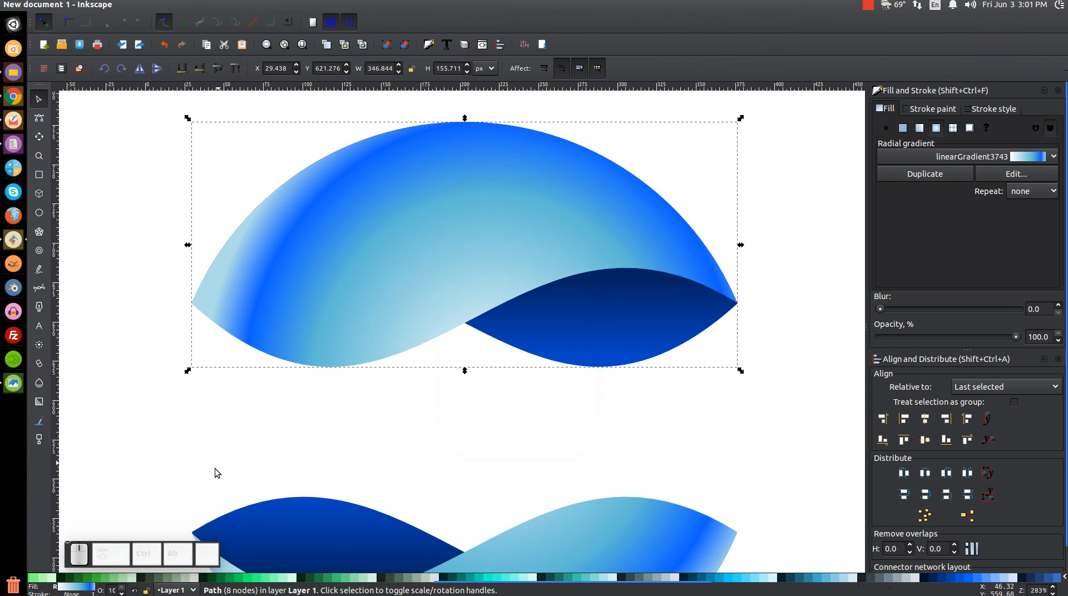
drag(537, 584, 149, 581)
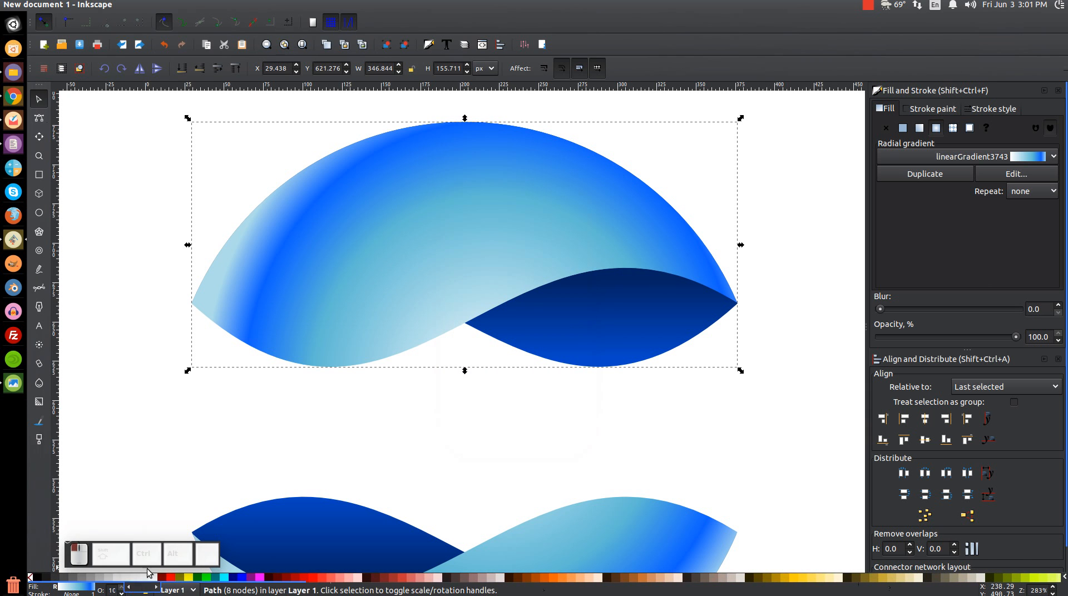
click(170, 577)
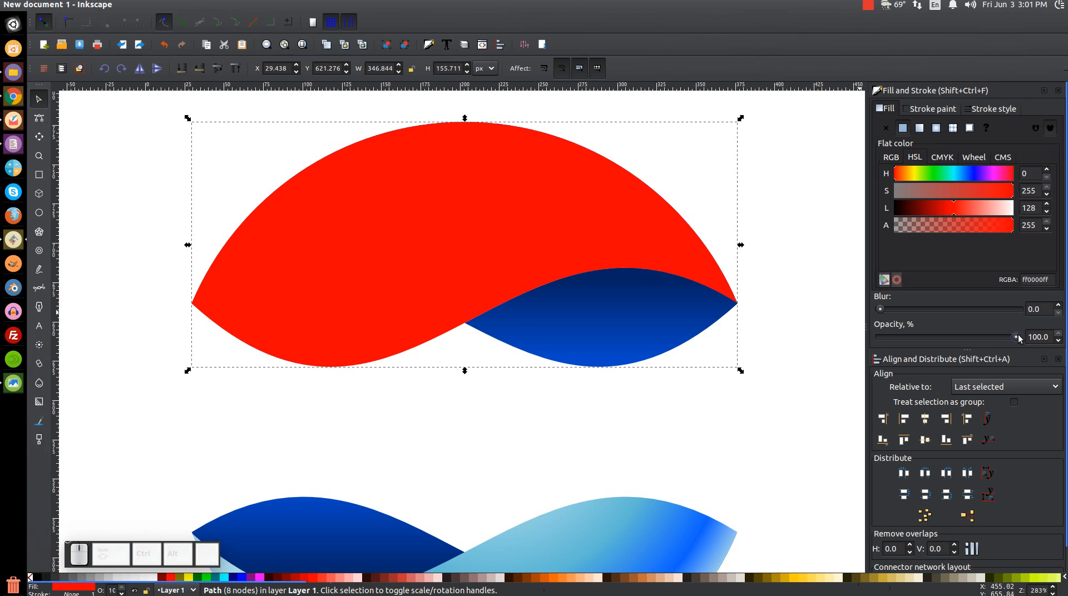
drag(1017, 337, 960, 337)
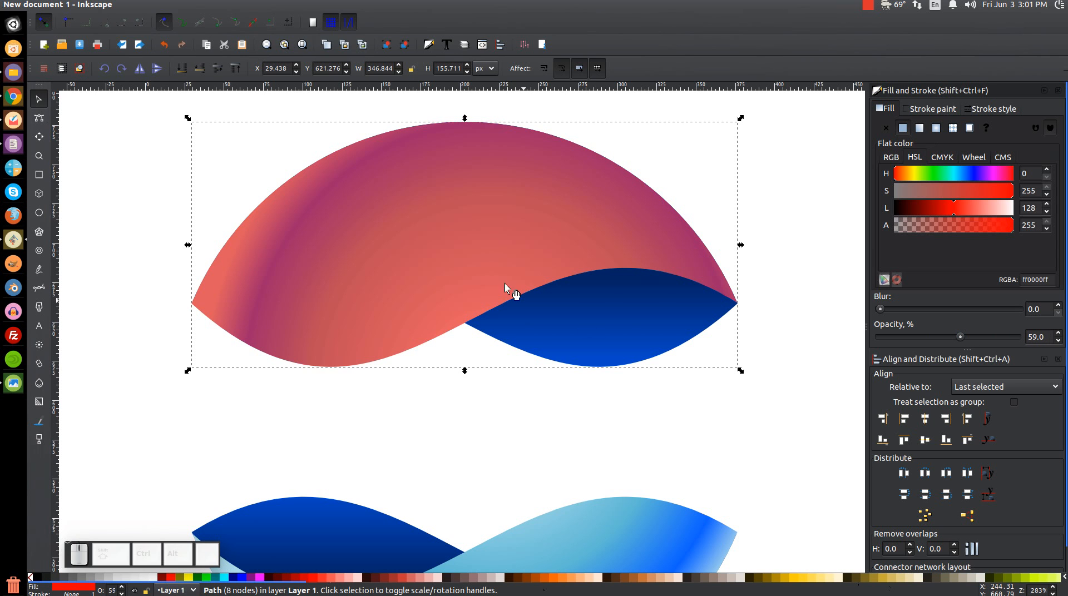
Enable snapping to cusp nodes while keeping node snapping on.
click(222, 27)
click(165, 24)
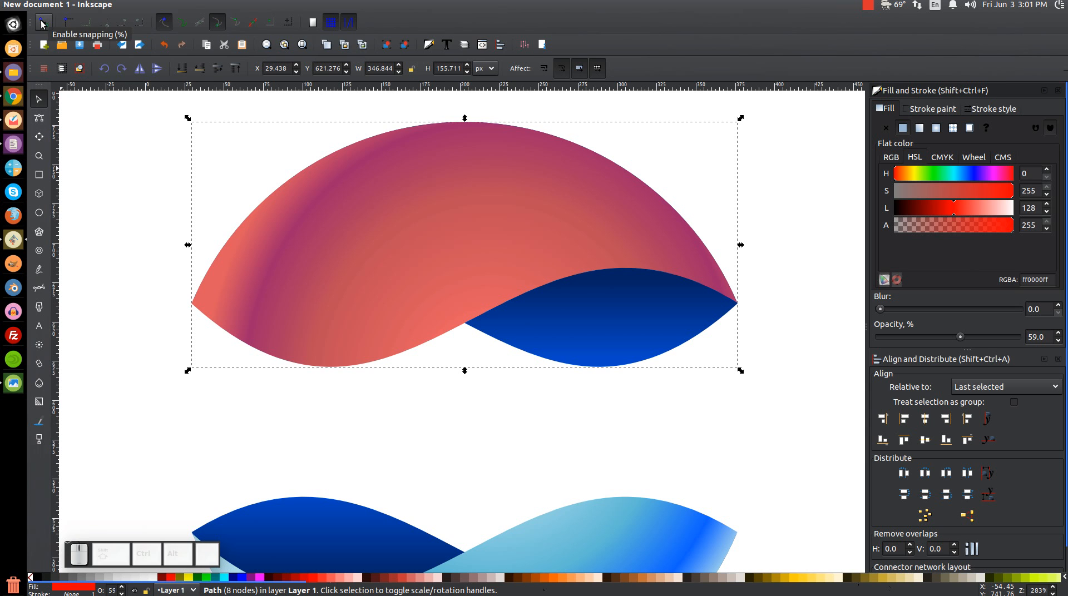
click(161, 25)
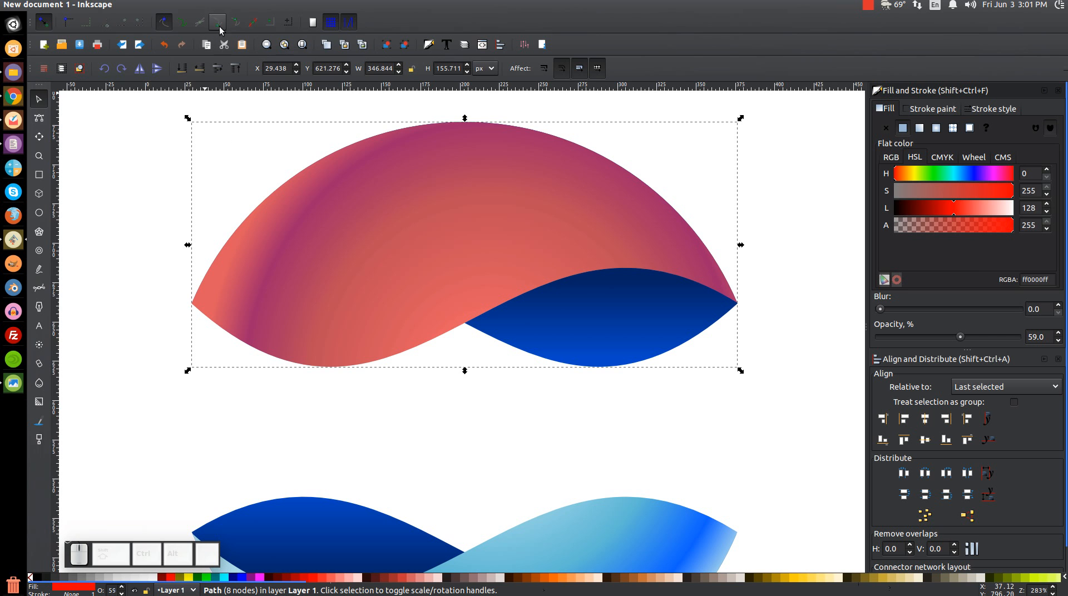
Move the red copy's rotation centre onto the pointed tip at its right end.
mouse_move(732, 289)
mouse_down()
mouse_move(701, 272)
mouse_move(747, 302)
mouse_up()
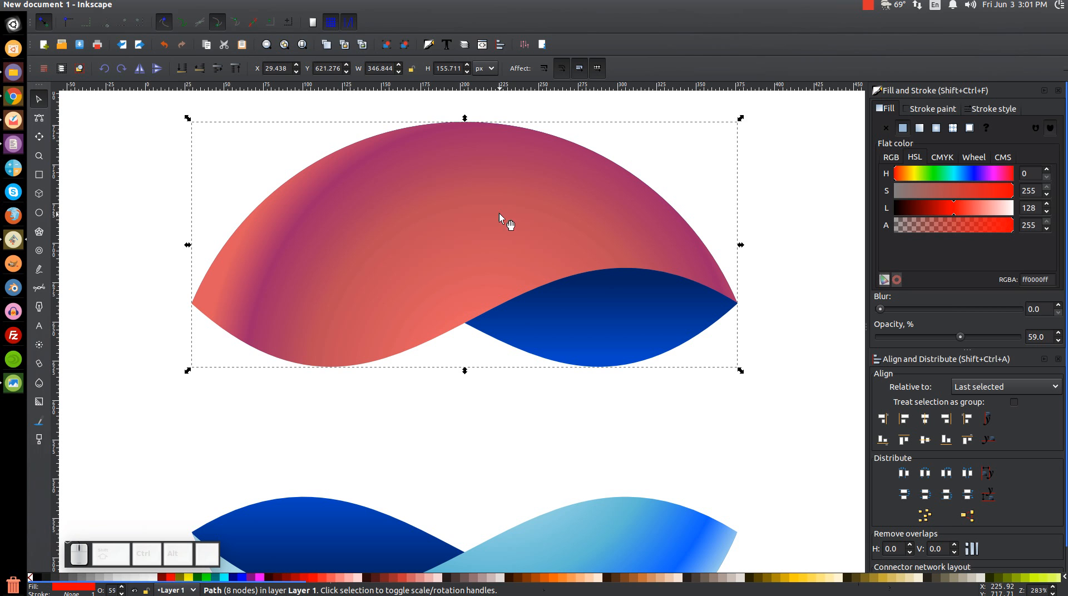
click(480, 174)
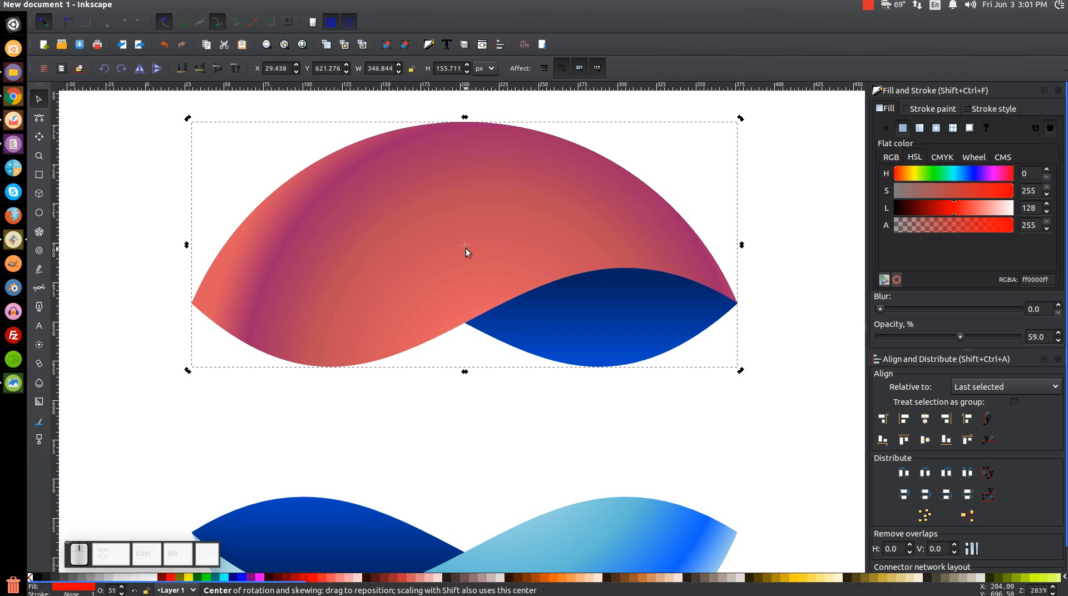
drag(465, 244, 356, 395)
key(plus)
key(plus)
key(plus)
drag(739, 373, 558, 369)
scroll(566, 368, up, 4)
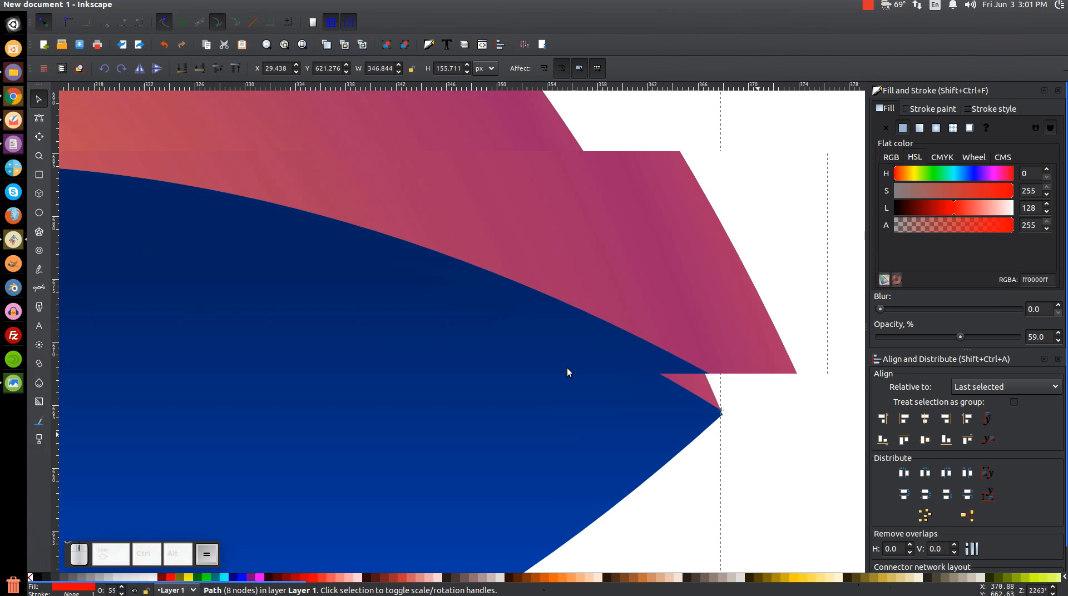
Rotate the upper red copy slightly counterclockwise about its right tip so its left end drops below the cap.
scroll(525, 410, up, 5)
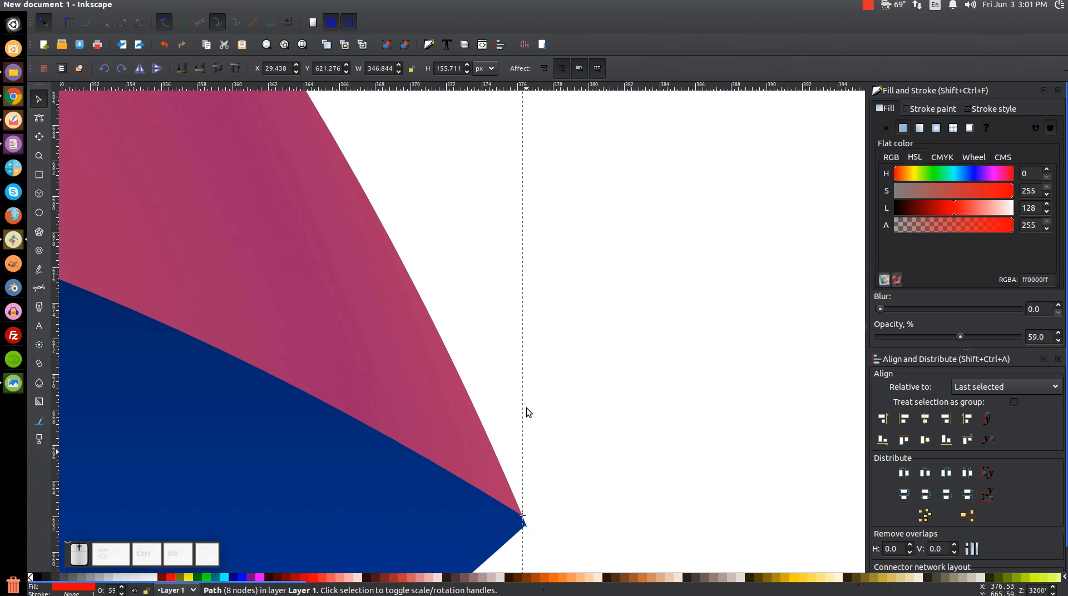
scroll(516, 532, up, 2)
scroll(516, 532, down, 2)
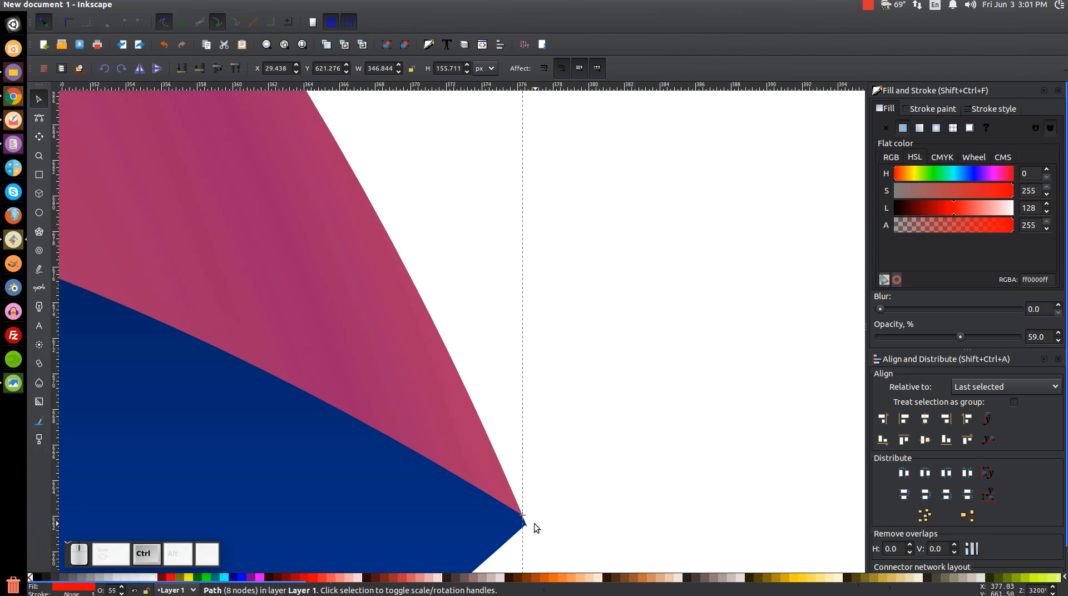
drag(363, 457, 591, 447)
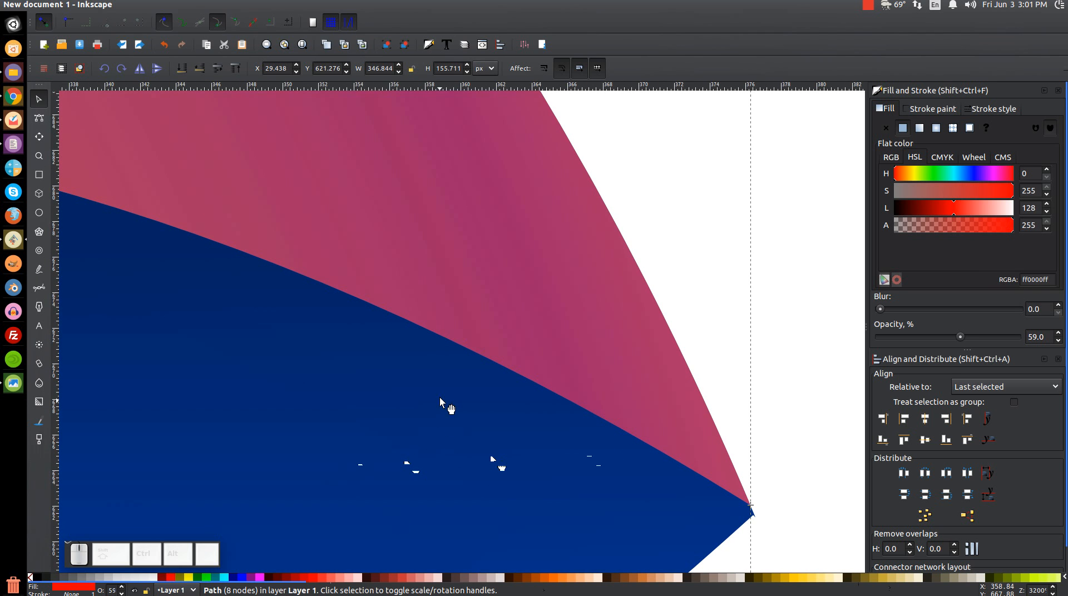
key(1)
drag(400, 382, 396, 383)
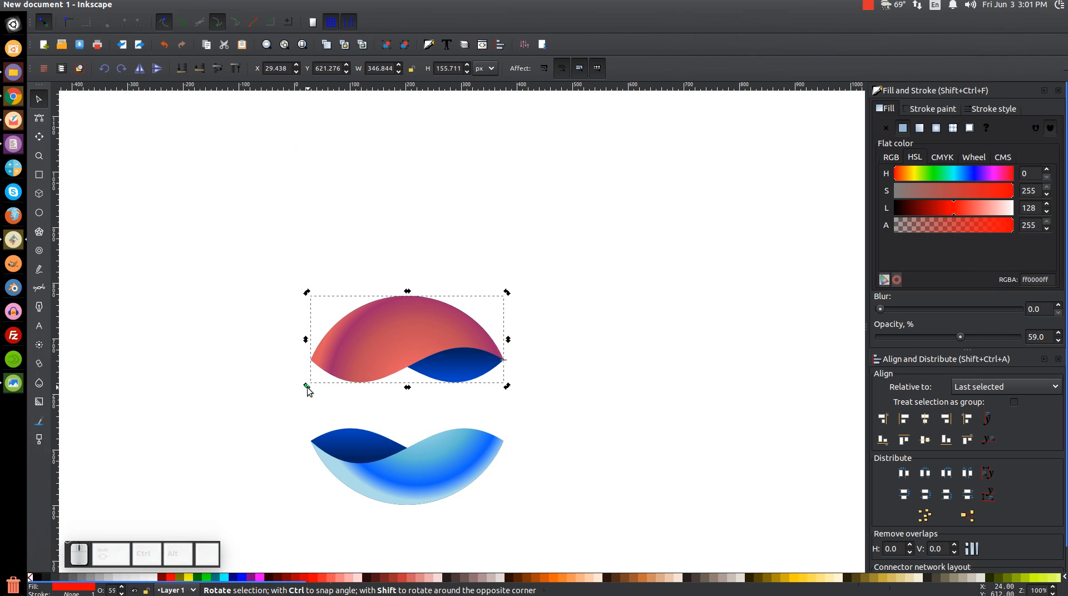
drag(307, 387, 322, 408)
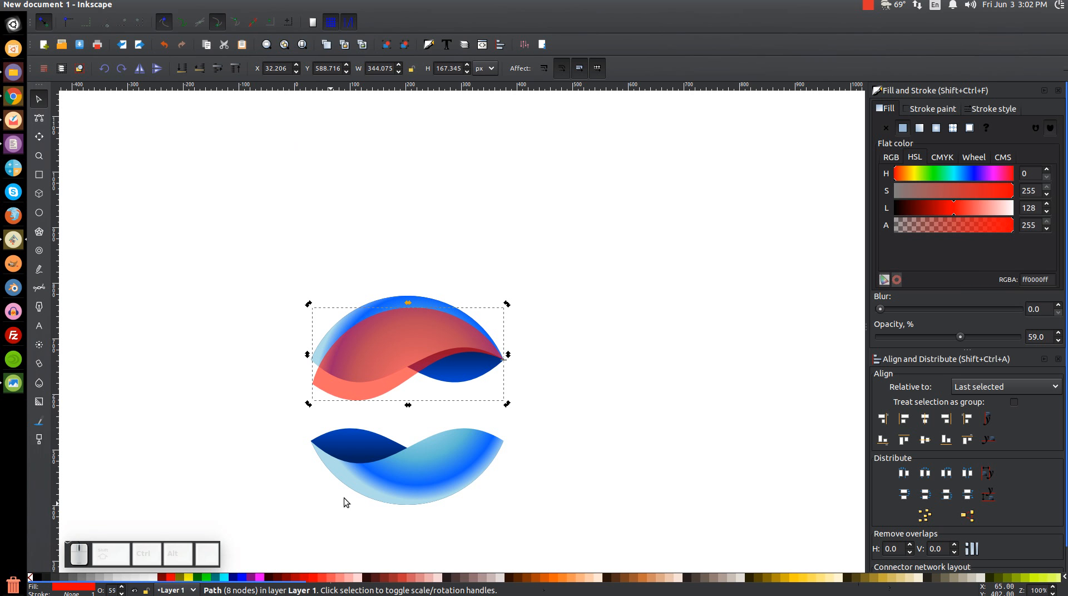
Duplicate the upper dark blue cap and intersect the copy with the rotated red shape.
click(466, 383)
right_click(467, 379)
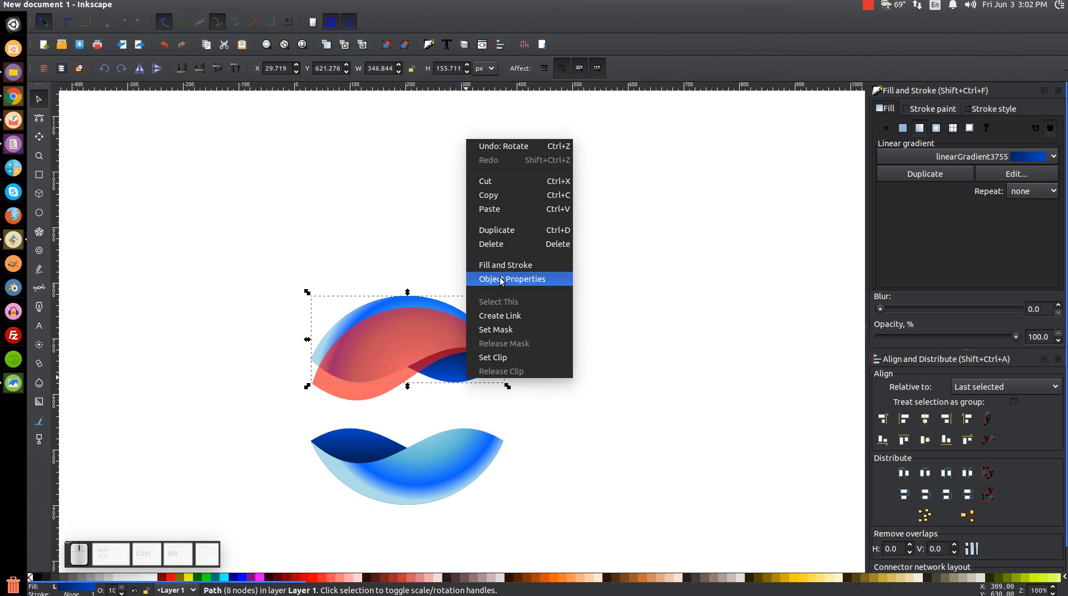
click(506, 231)
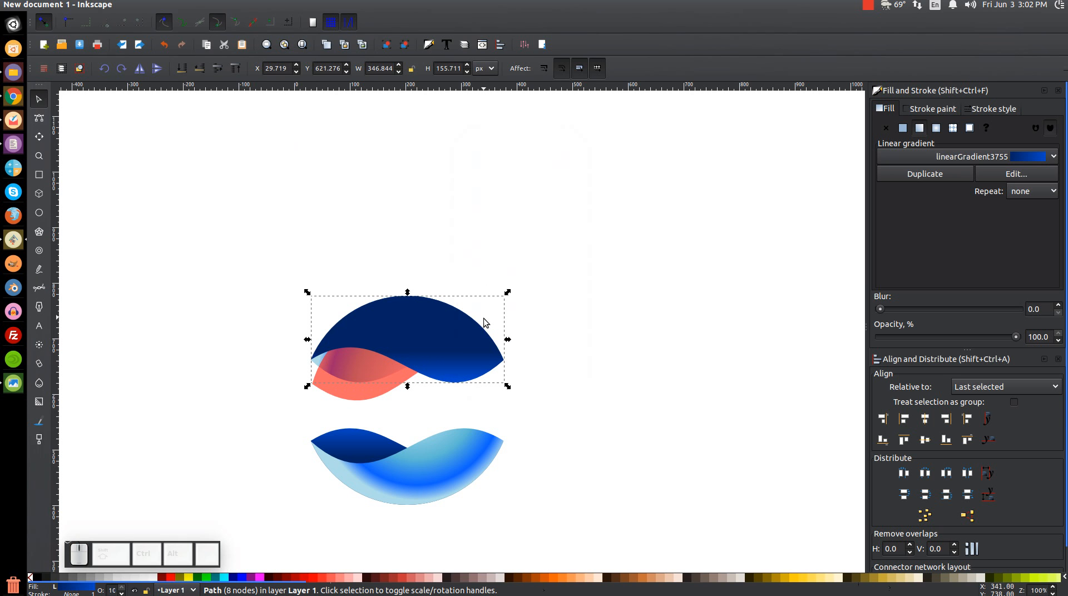
key(shift)
shift+click(351, 385)
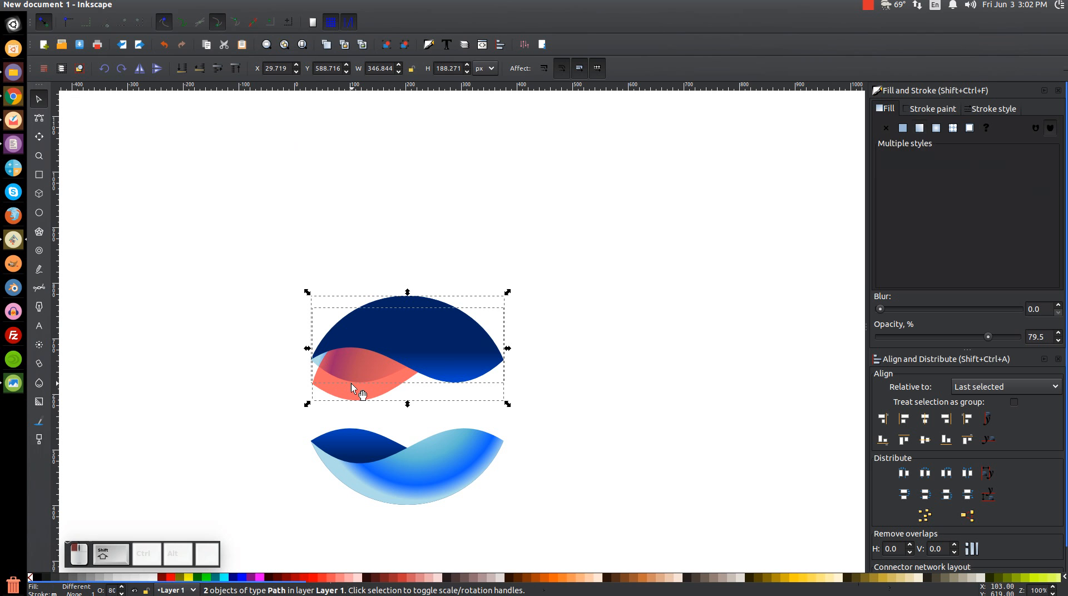
click(182, 5)
click(205, 93)
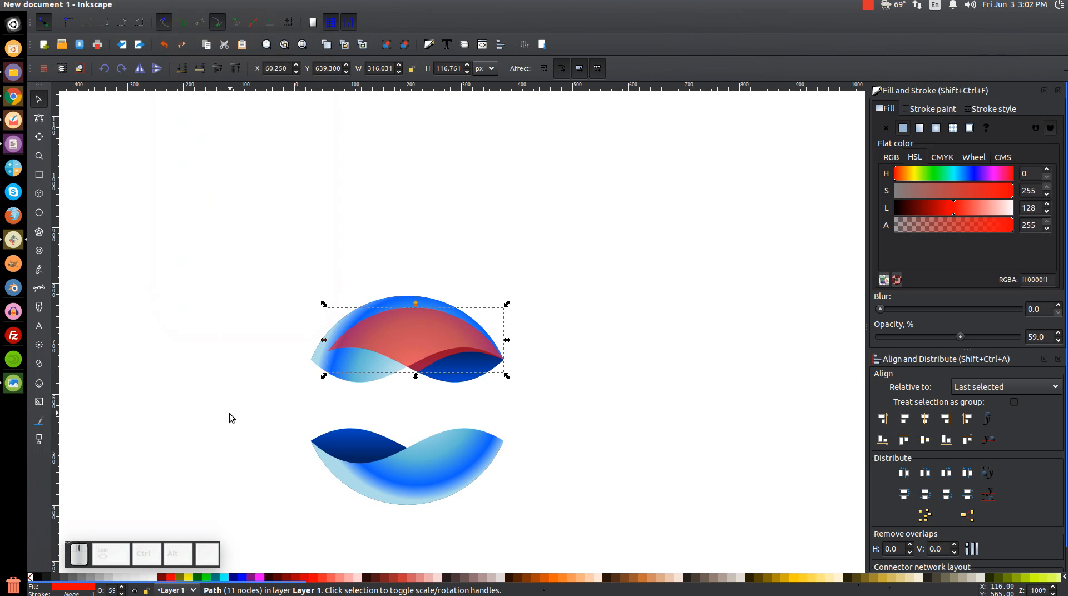
Lower the upper intersected piece one step, then make it a black shadow with 61.5% opacity.
click(202, 75)
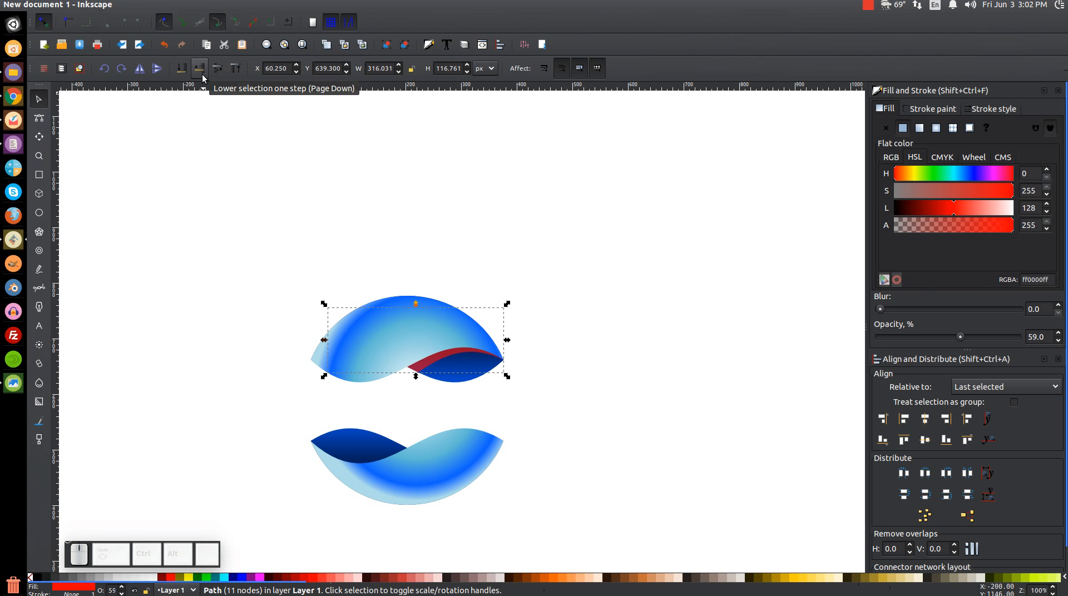
click(35, 577)
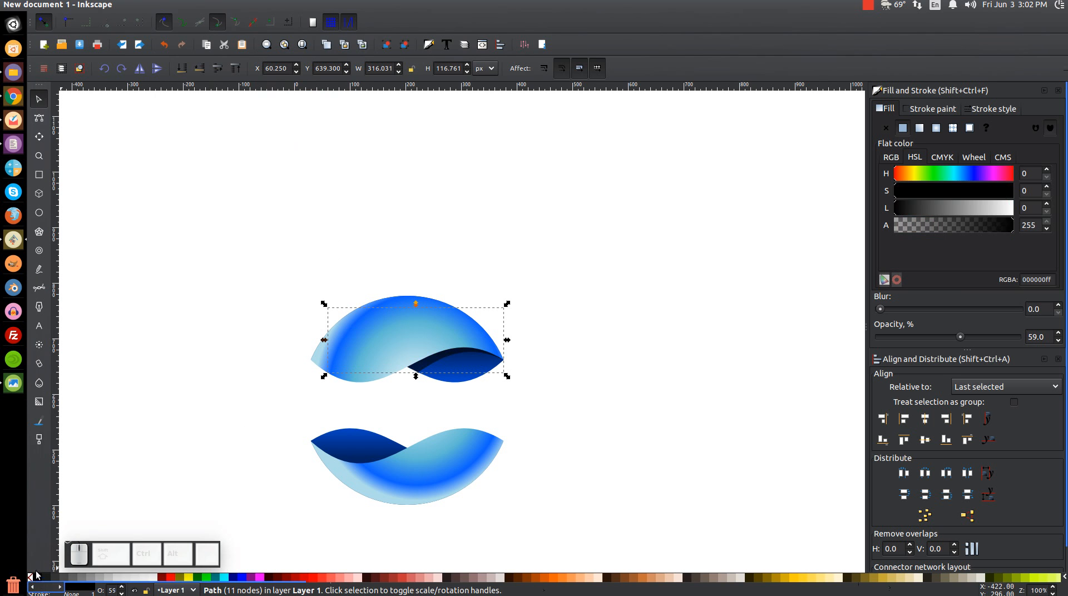
mouse_move(963, 337)
mouse_down()
mouse_move(953, 337)
mouse_move(968, 344)
mouse_up()
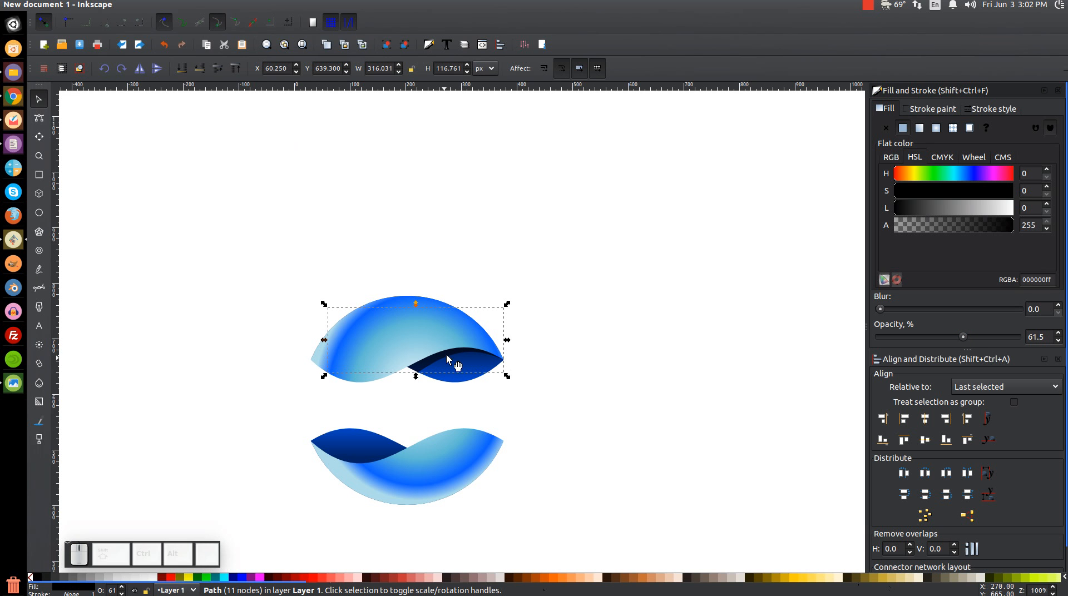
ctrl+scroll(506, 392, up, 3)
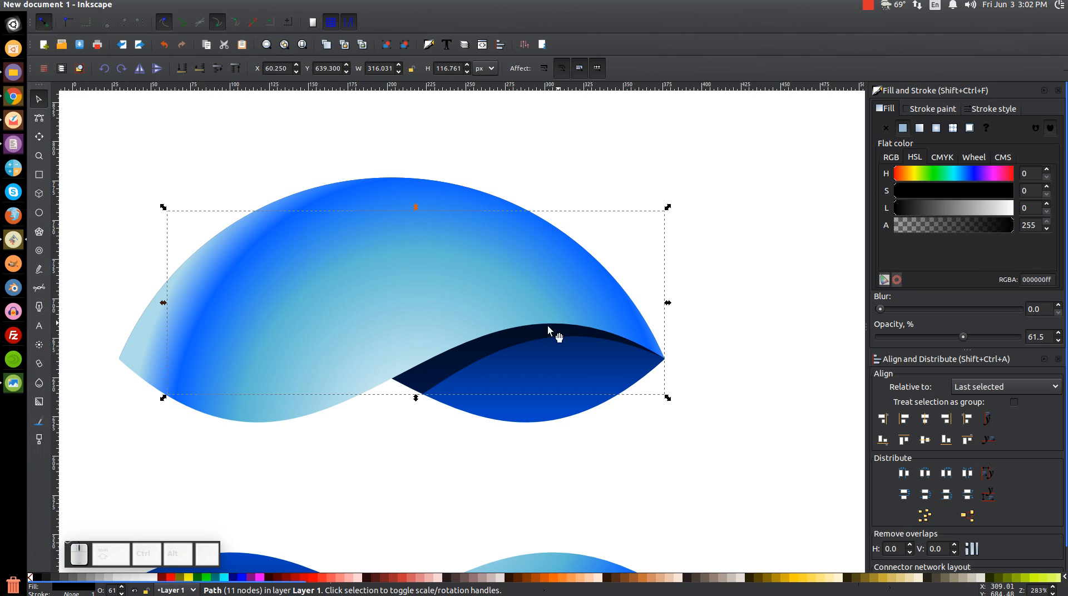
ctrl+scroll(556, 356, down, 4)
ctrl+scroll(498, 365, up, 2)
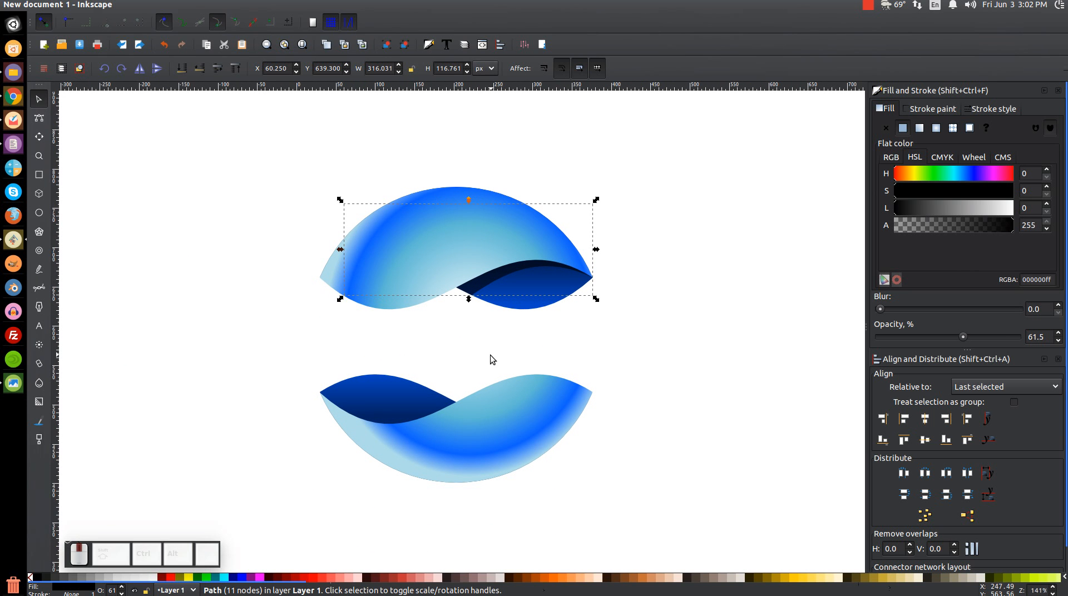
Duplicate the lower gradient cap, fill the copy with flat red and lower its opacity to 66%.
click(540, 395)
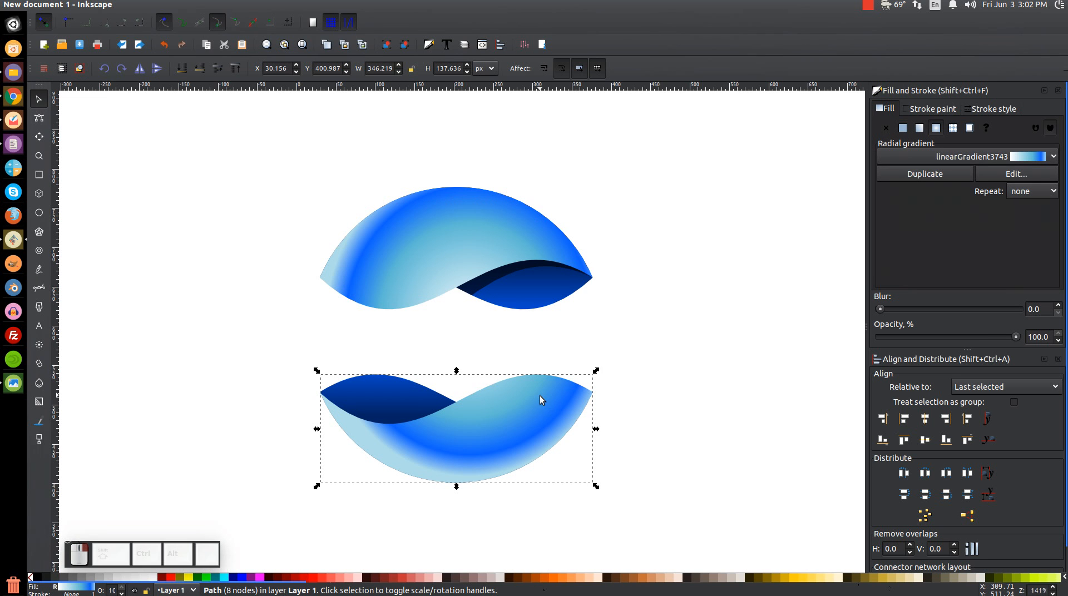
right_click(539, 396)
click(593, 248)
click(172, 577)
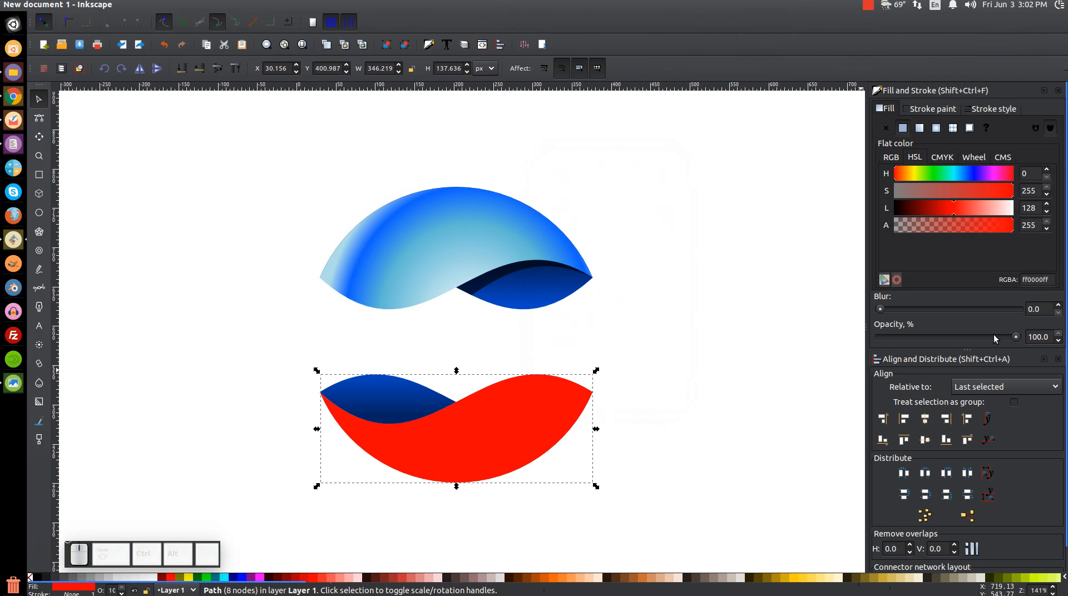
click(951, 340)
drag(950, 342, 969, 338)
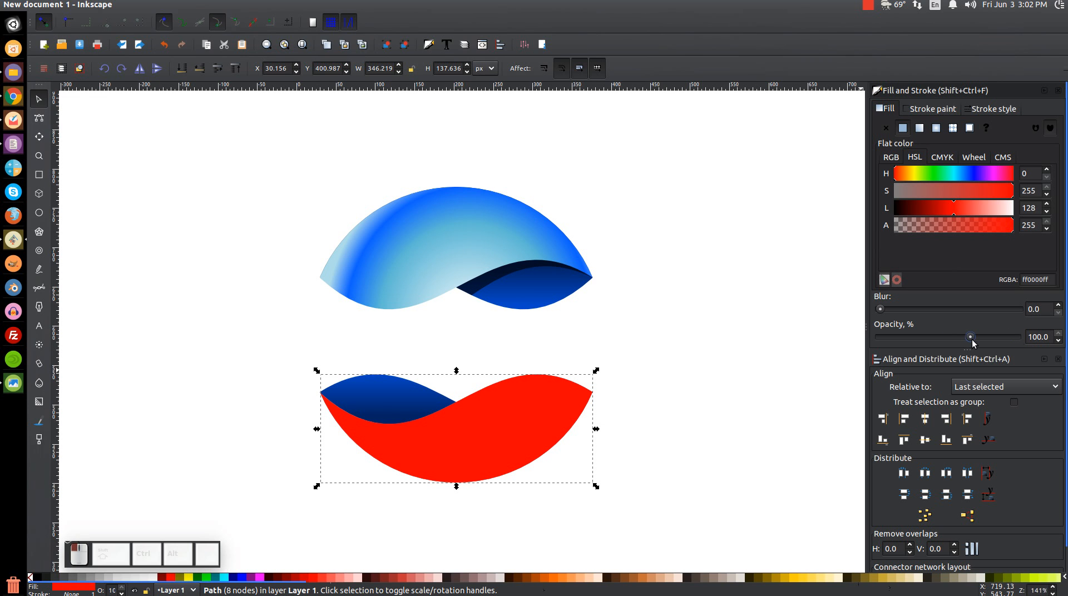
Move the lower red copy's rotation centre onto the cusp node at its pointed left tip.
click(479, 425)
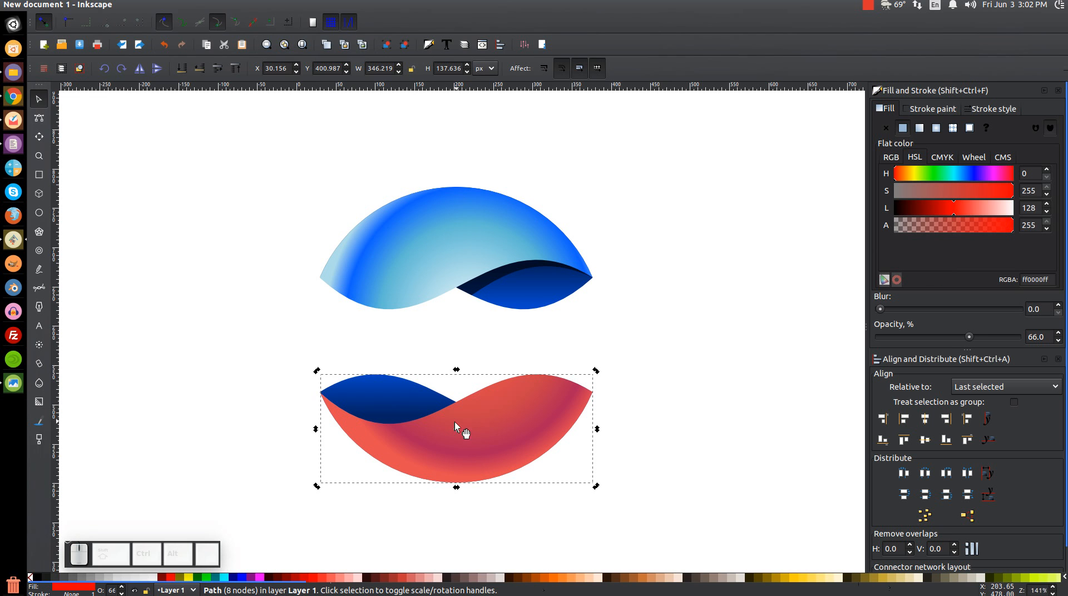
key(equal)
key(equal)
key(equal)
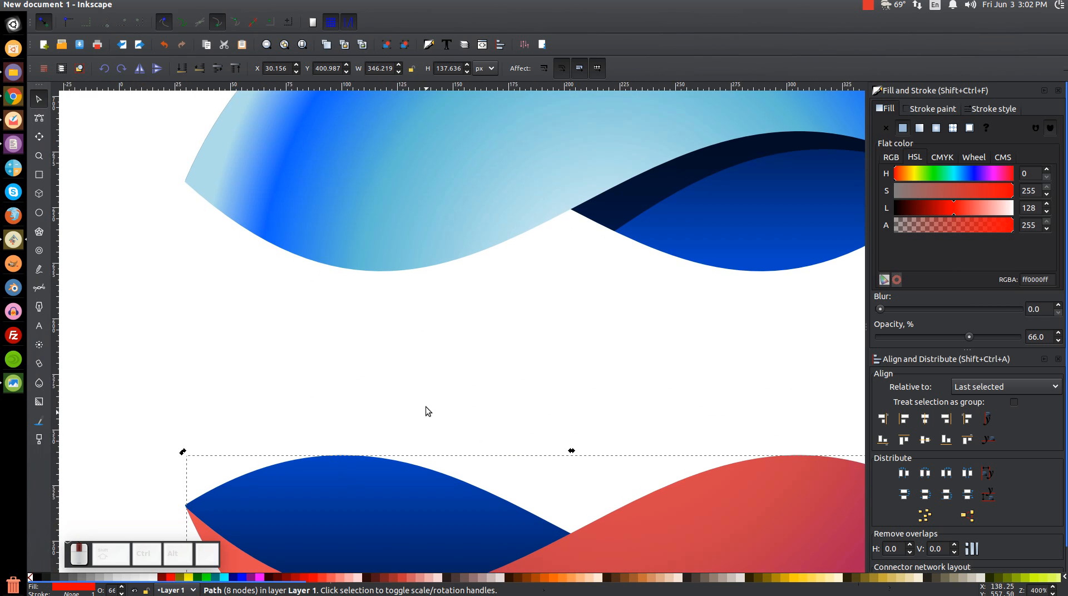
drag(427, 422, 482, 214)
drag(626, 407, 242, 311)
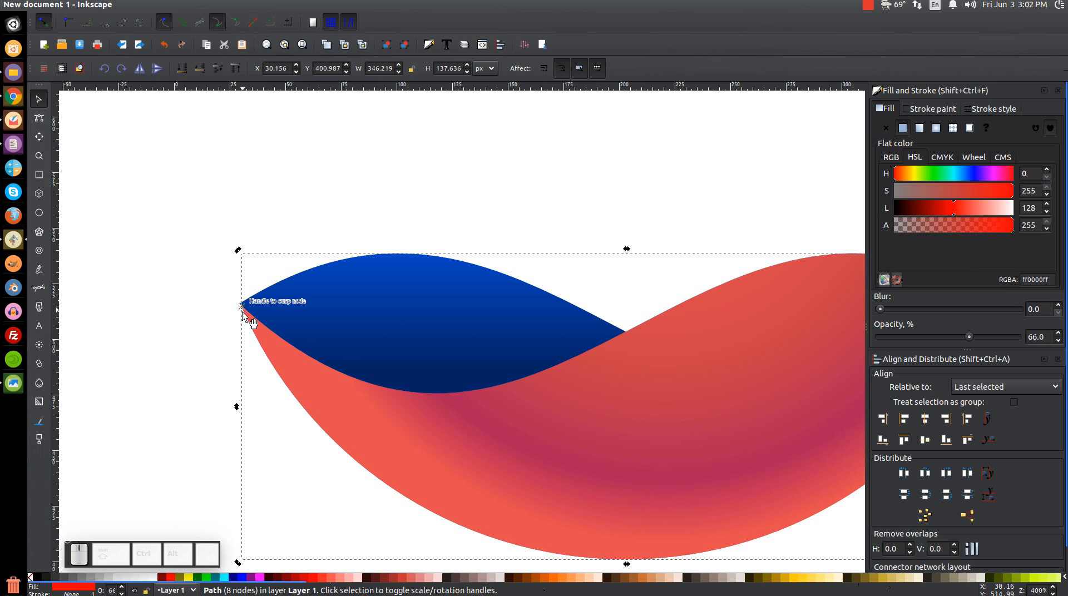
key(equal)
key(equal)
key(equal)
drag(166, 265, 588, 309)
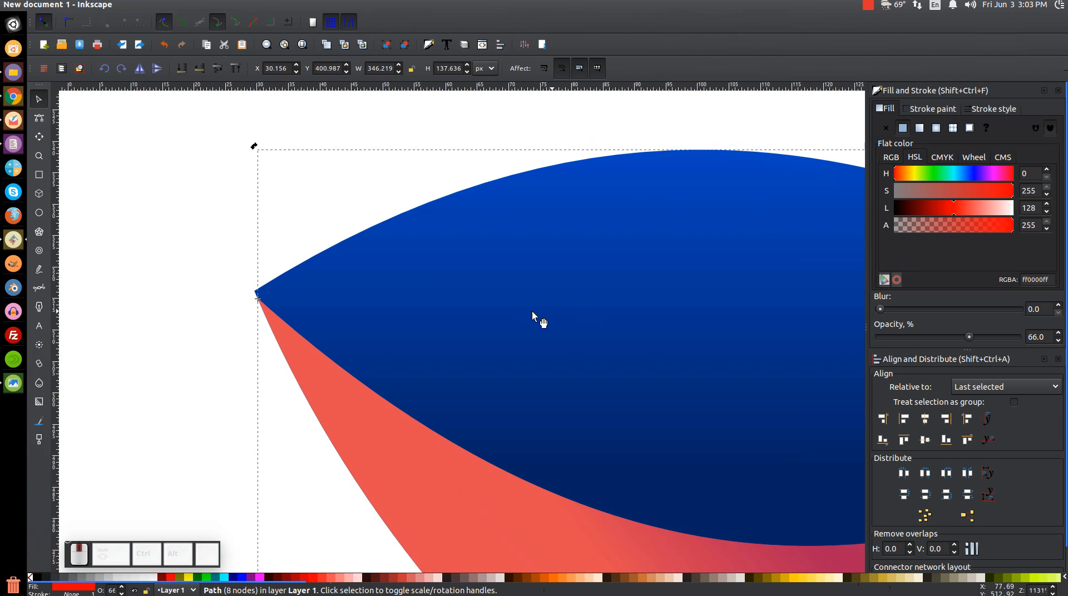
scroll(216, 265, up, 5)
drag(444, 466, 422, 437)
scroll(588, 445, down, 10)
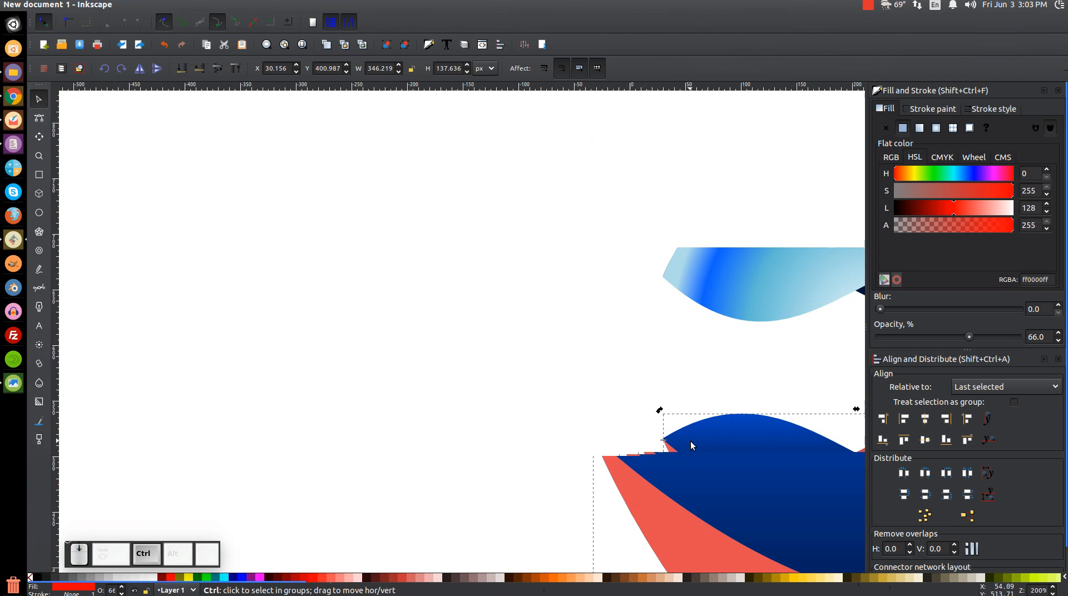
Rotate the lower red copy slightly counterclockwise about its left tip so its right end rises above the cap.
key(minus)
key(minus)
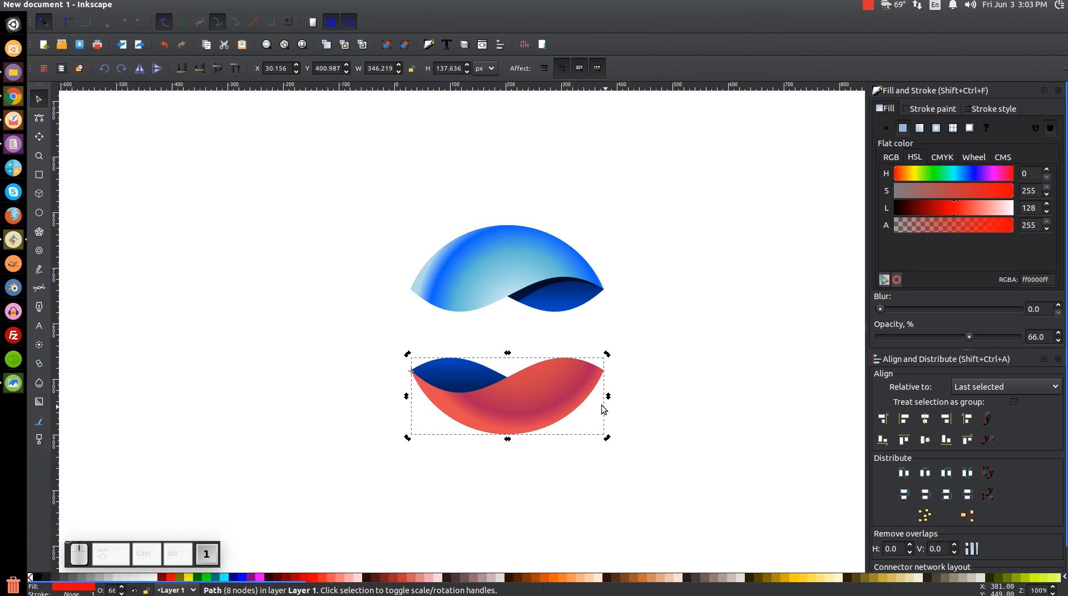
drag(522, 338, 486, 385)
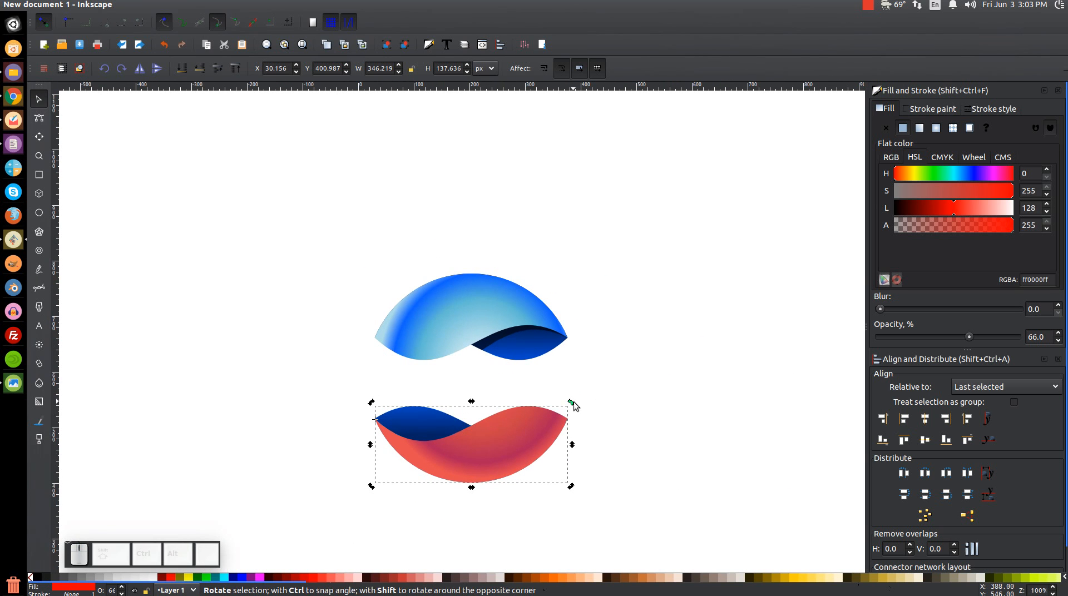
drag(573, 401, 585, 372)
Duplicate the lower dark blue cap and intersect the copy with the rotated red shape.
click(408, 407)
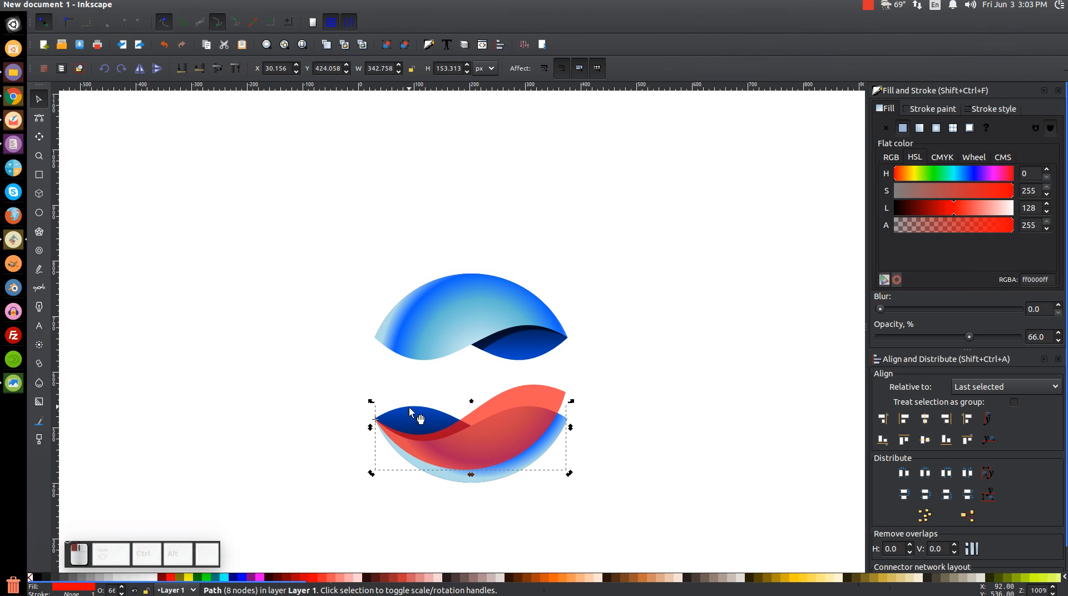
right_click(409, 407)
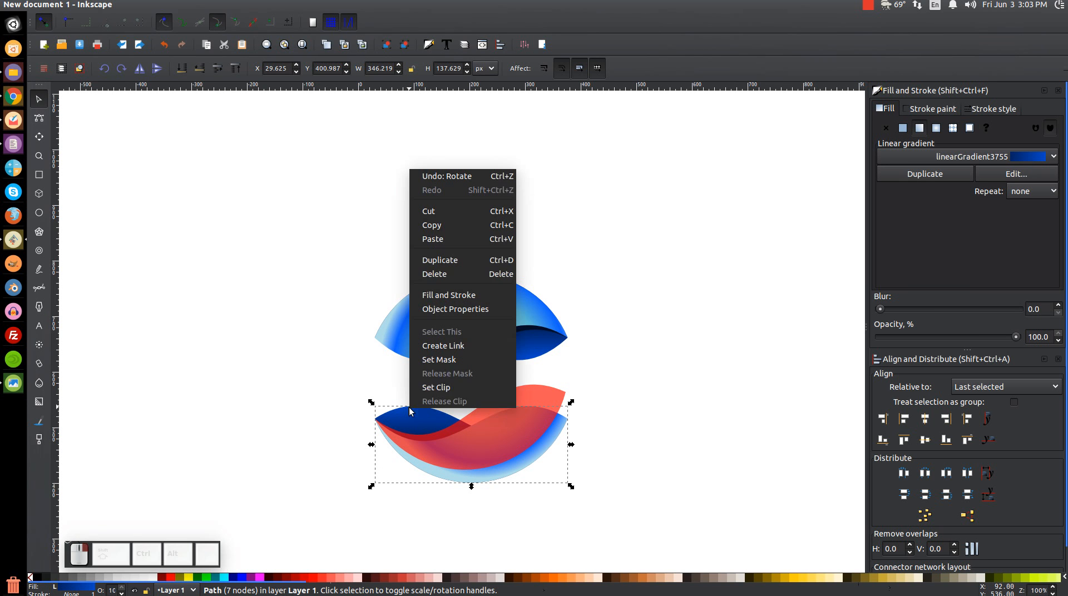
click(433, 263)
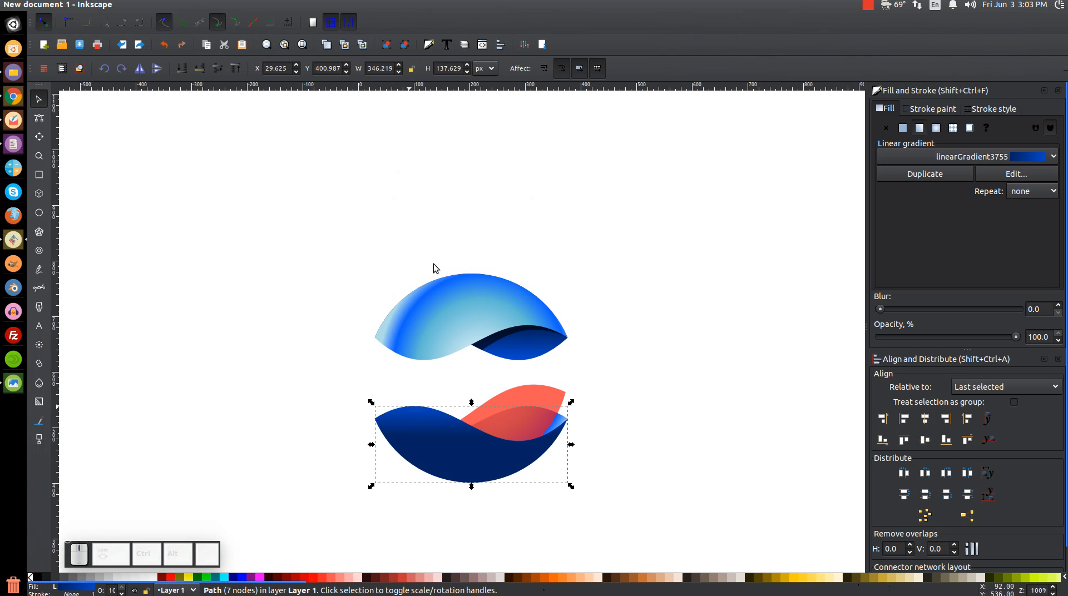
key(shift)
shift+click(541, 389)
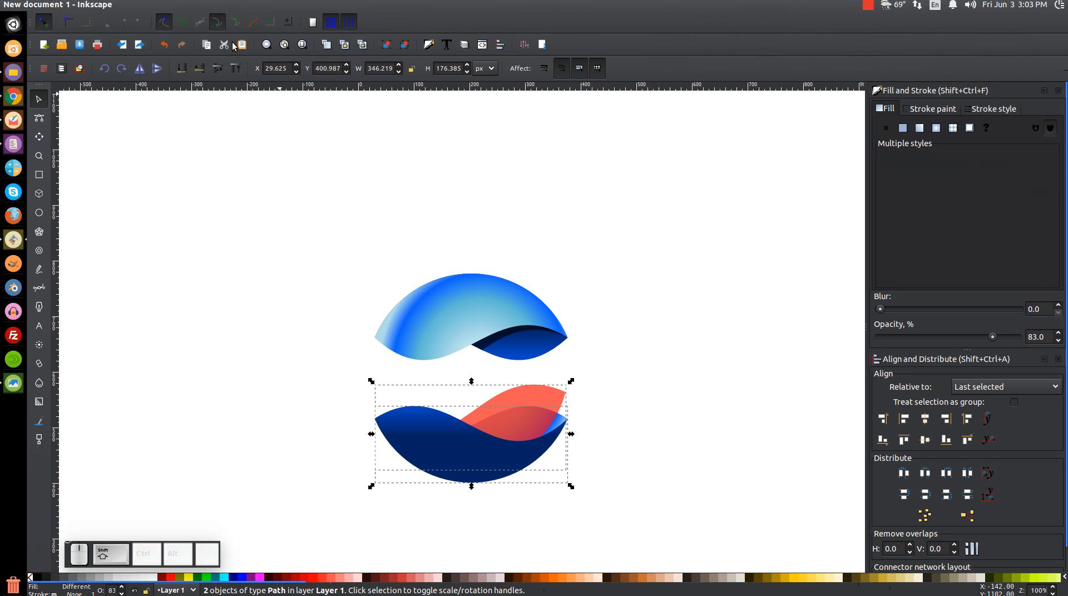
click(185, 5)
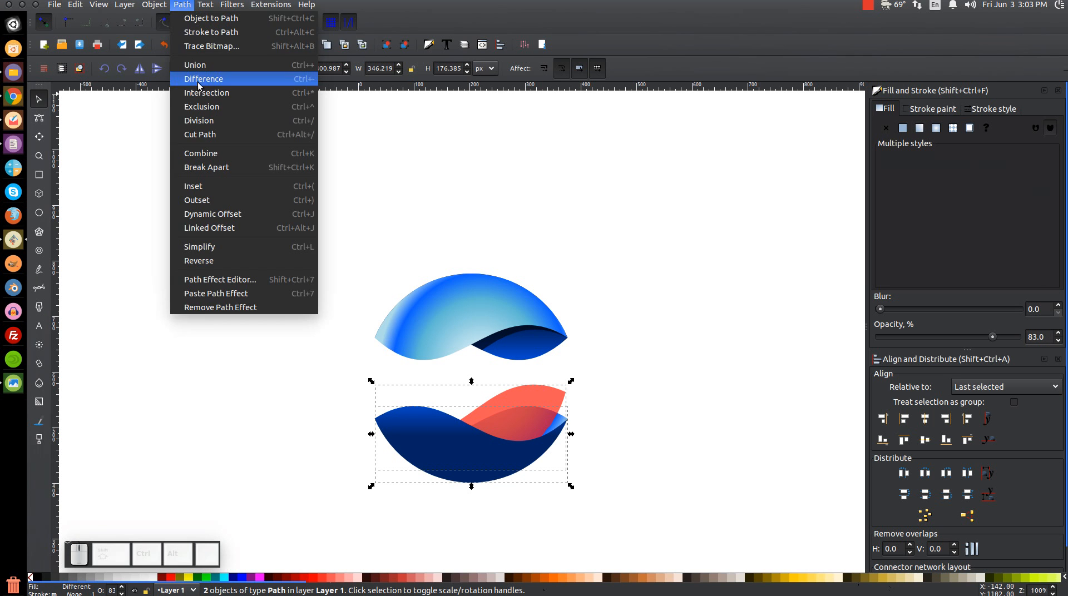
click(197, 100)
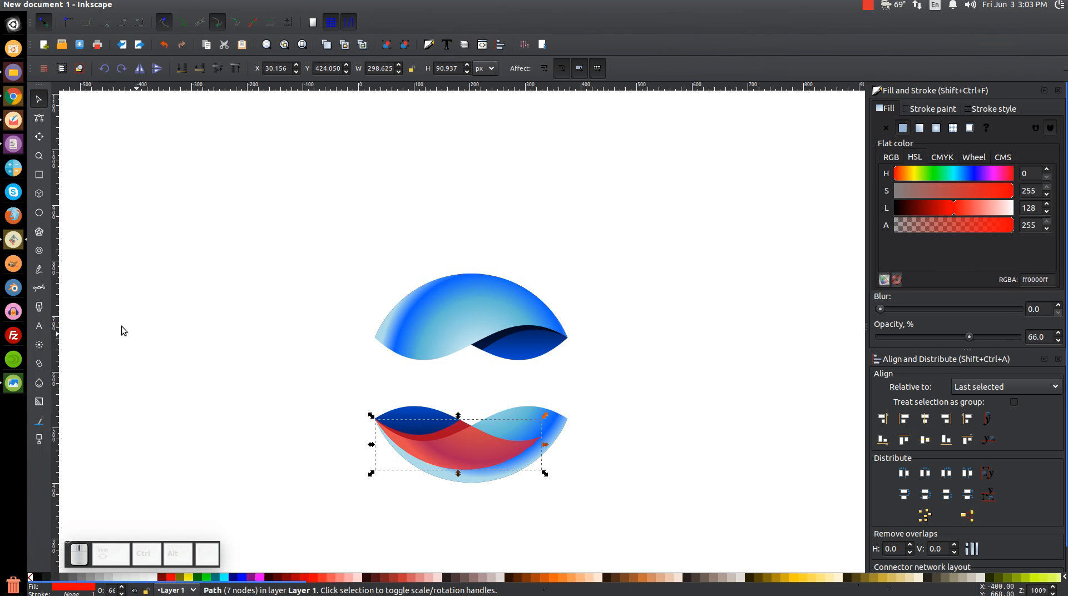
Lower the bottom intersected piece one step, then make it a black shadow with 61.5% opacity.
click(199, 68)
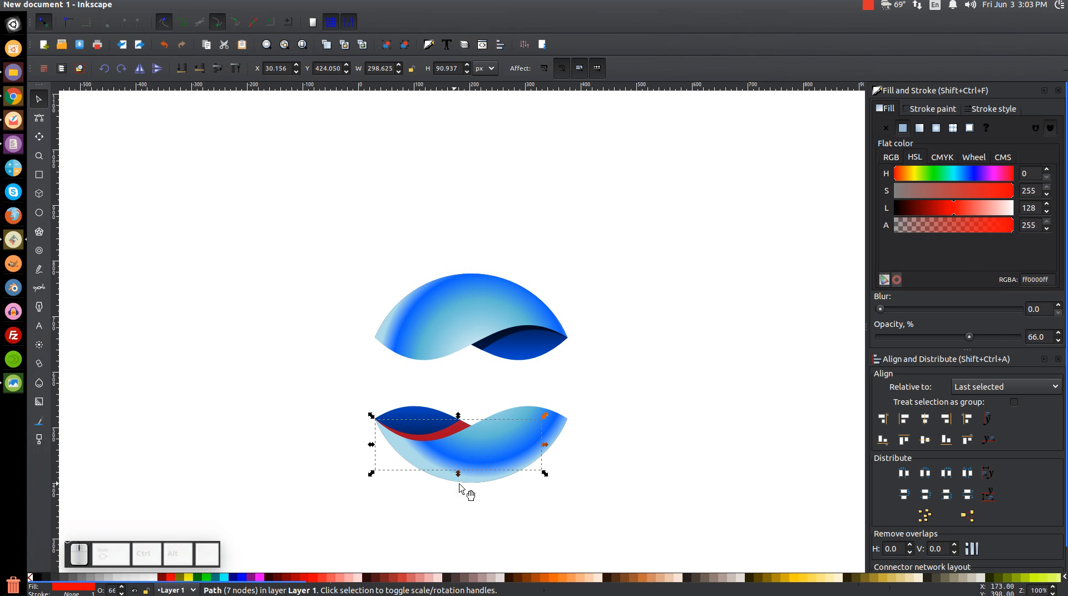
click(38, 578)
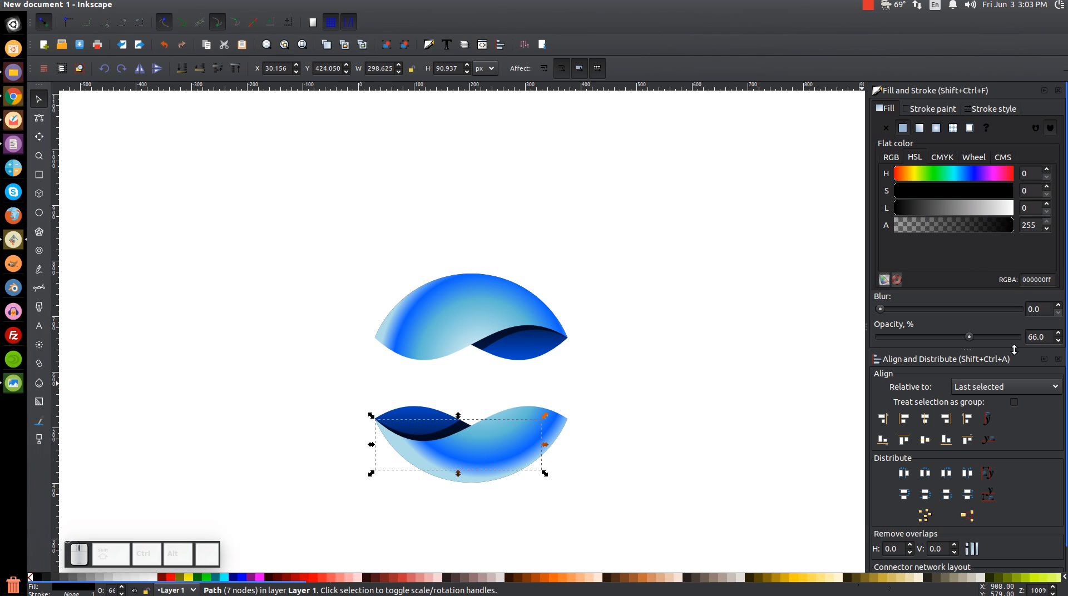
drag(1043, 343, 1013, 342)
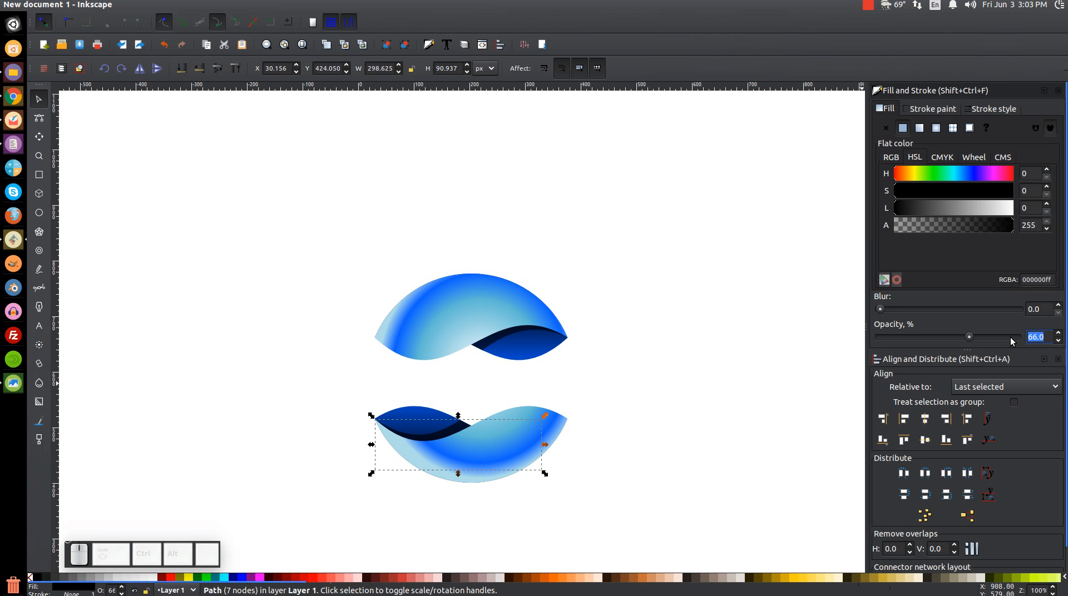
text(61.5)
key(Return)
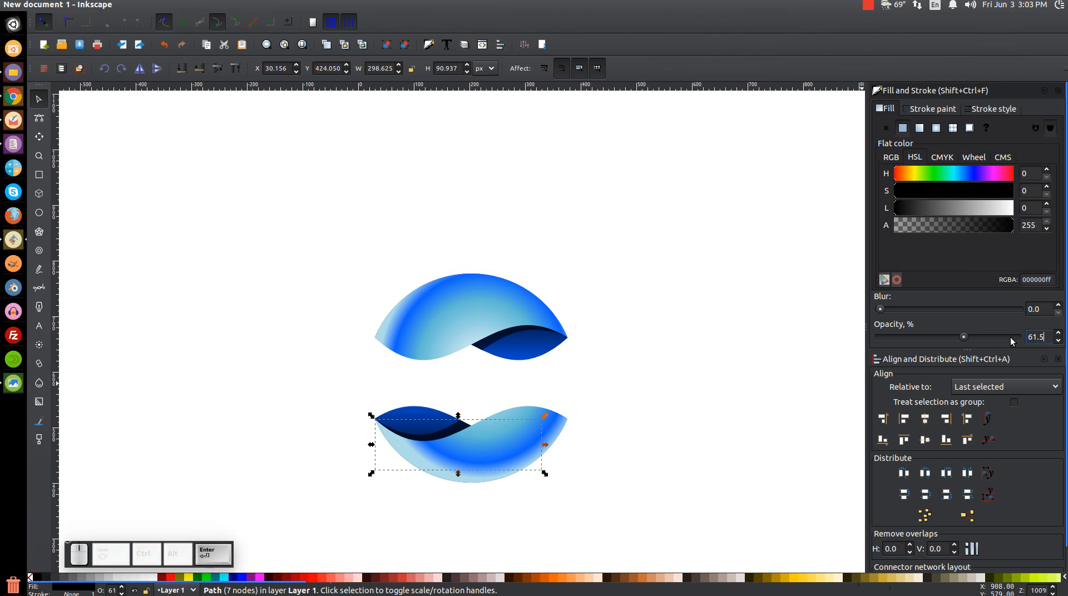
drag(598, 349, 613, 335)
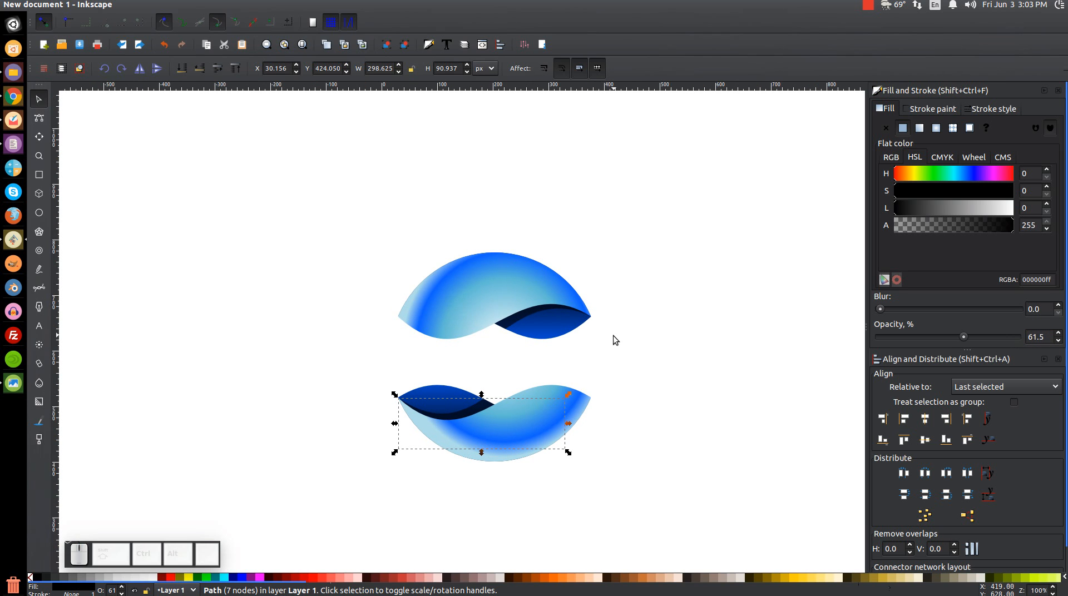
Group all the pieces of both caps and shift the group slightly up.
click(663, 360)
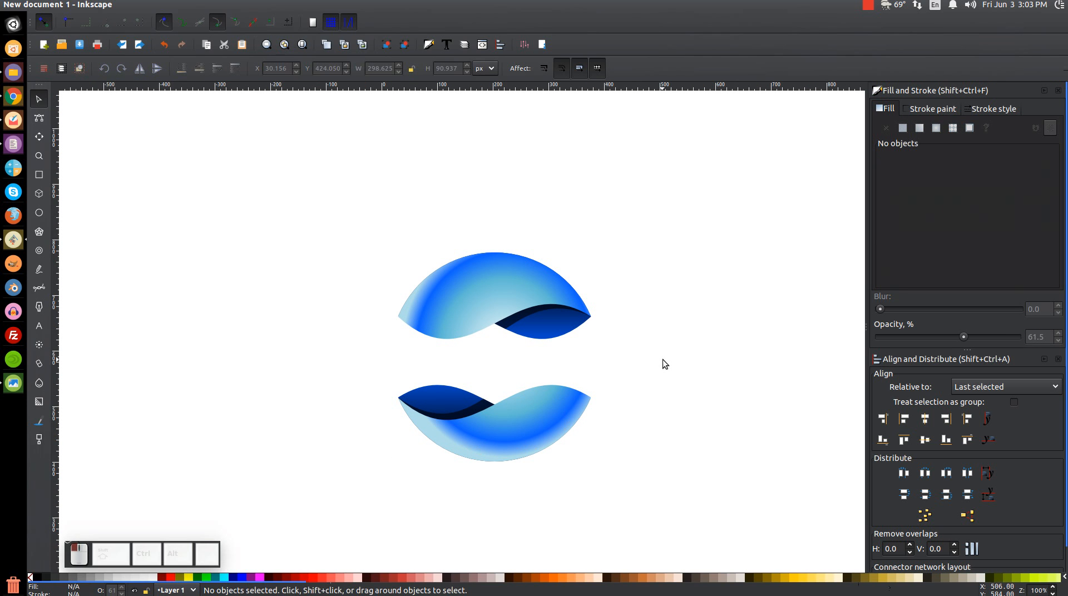
drag(710, 520, 317, 198)
click(386, 44)
drag(472, 279, 466, 261)
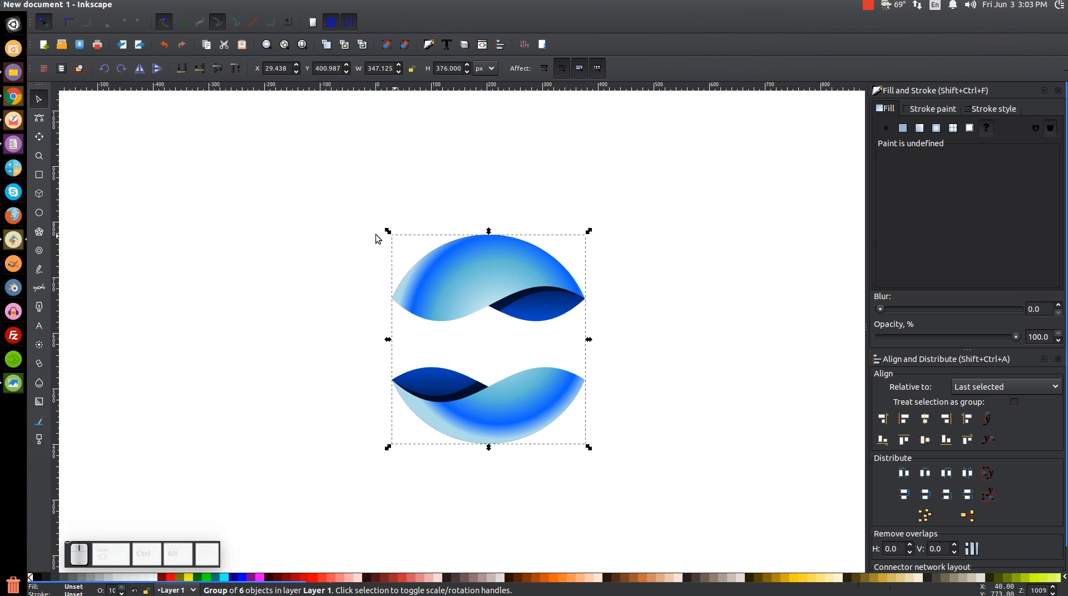
Draw a semi-transparent dark circle about 250 px across in the empty area beside the logo group.
click(39, 212)
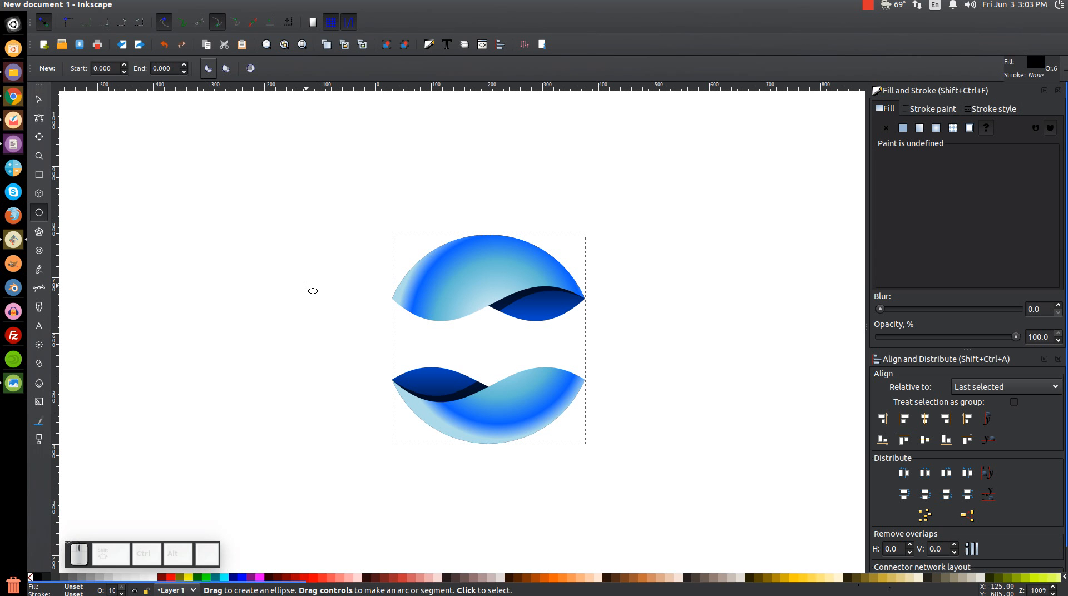
drag(278, 255, 364, 326)
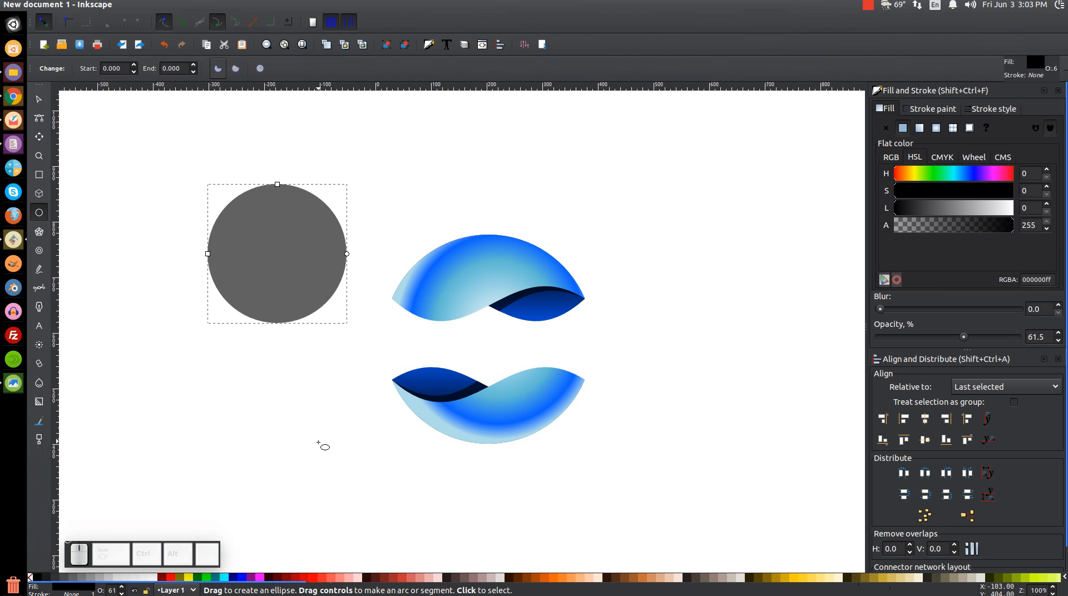
click(39, 100)
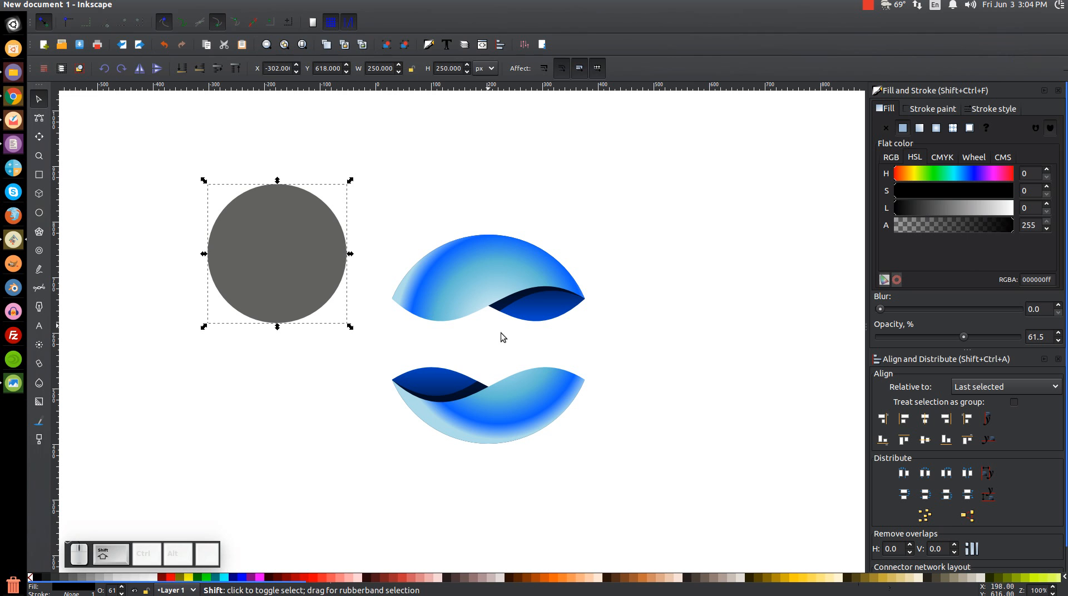
Align the circle with the logo group, centred on the vertical axis and with their top edges level.
shift+click(535, 267)
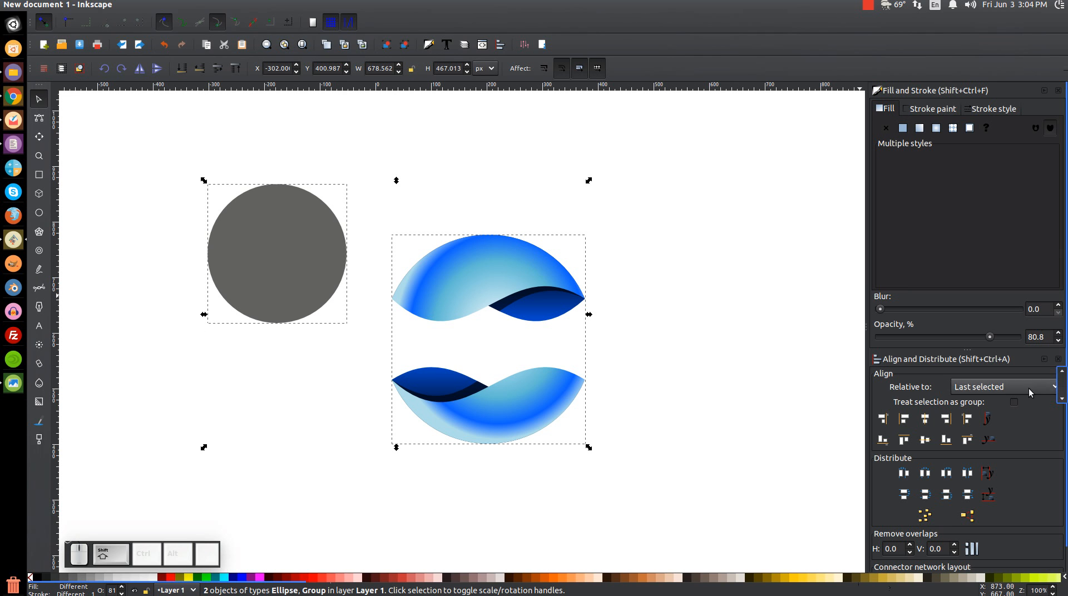
click(925, 419)
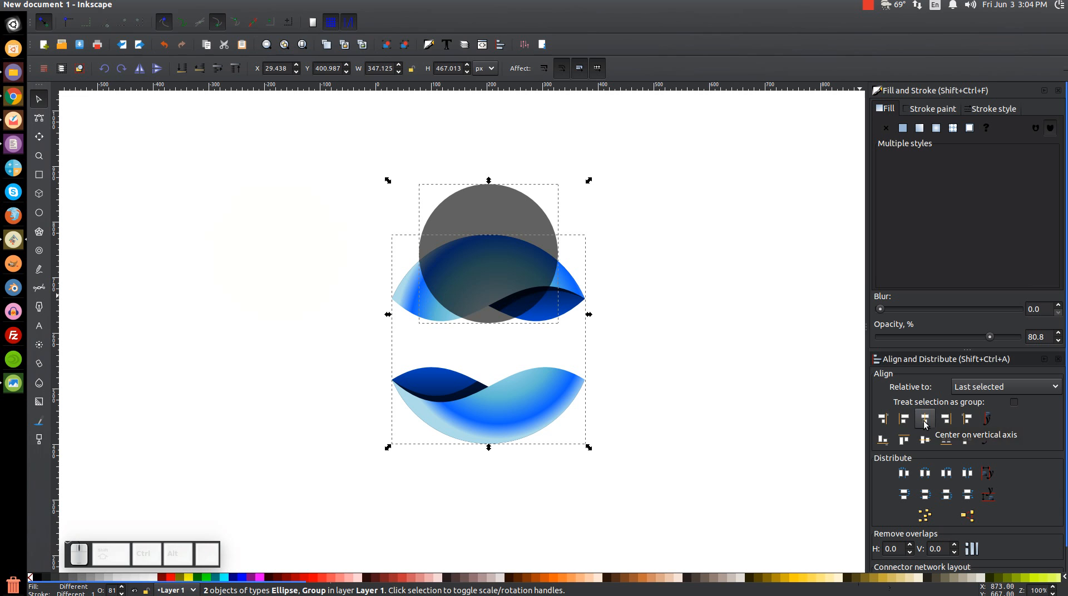
click(903, 441)
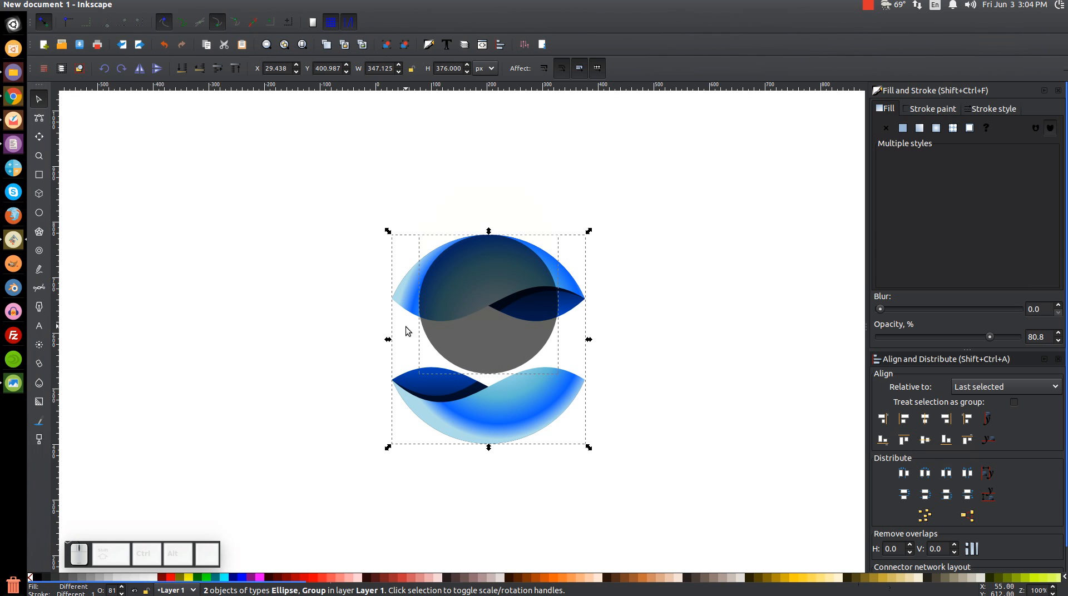
click(778, 250)
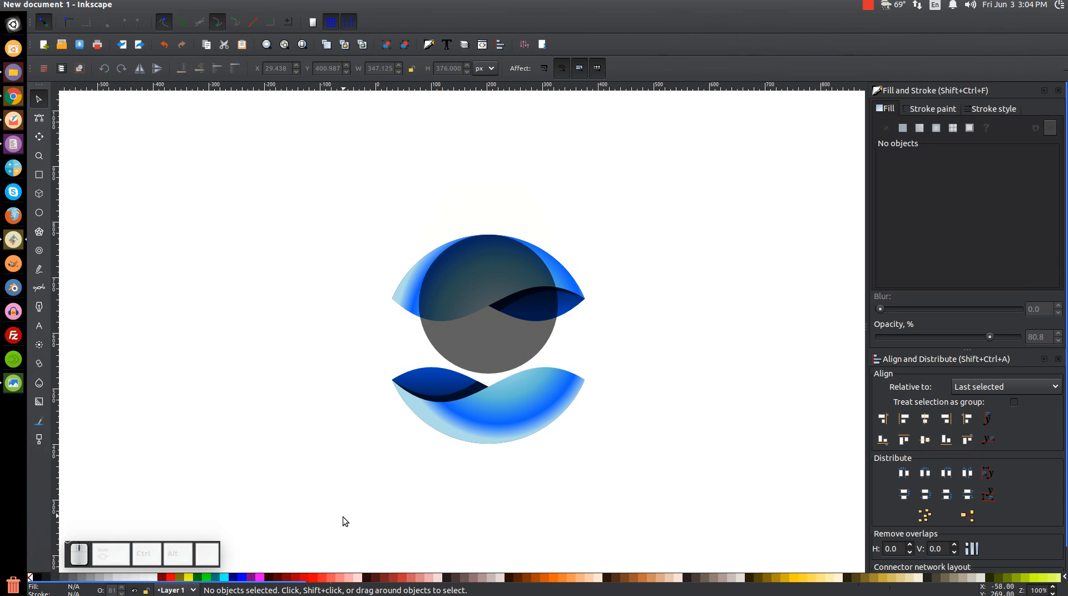
Scale the circle uniformly to about 299 px across, keeping its top point in place.
click(496, 267)
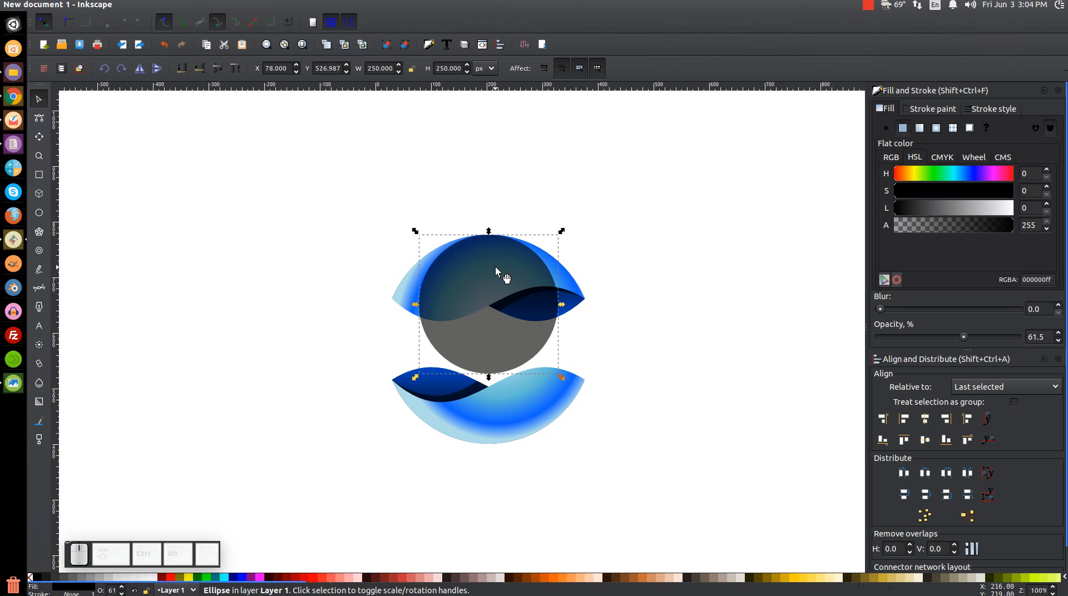
key(ctrl)
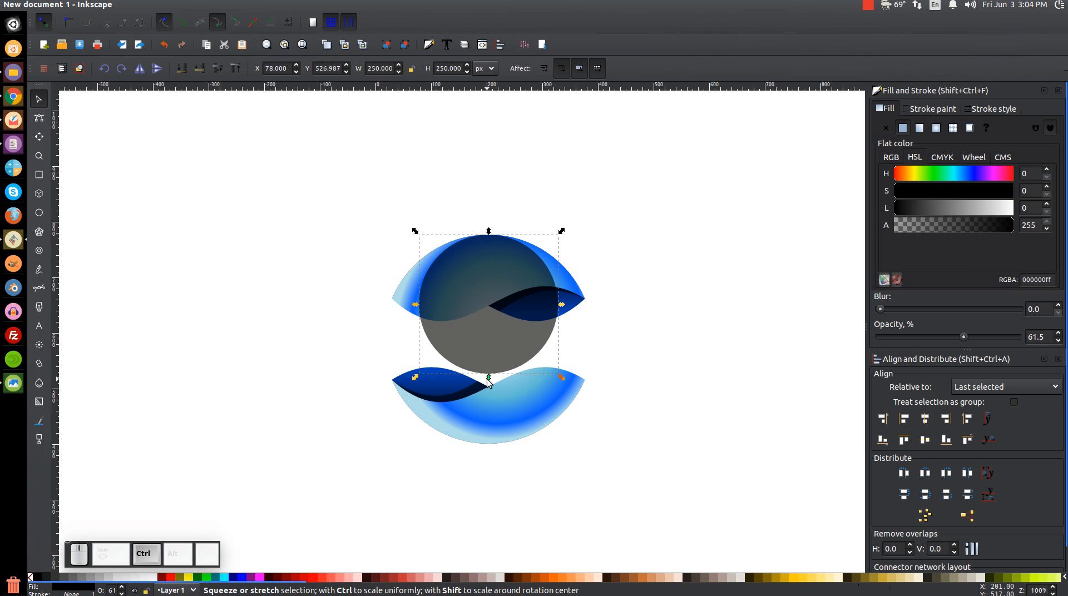
drag(488, 380, 496, 406)
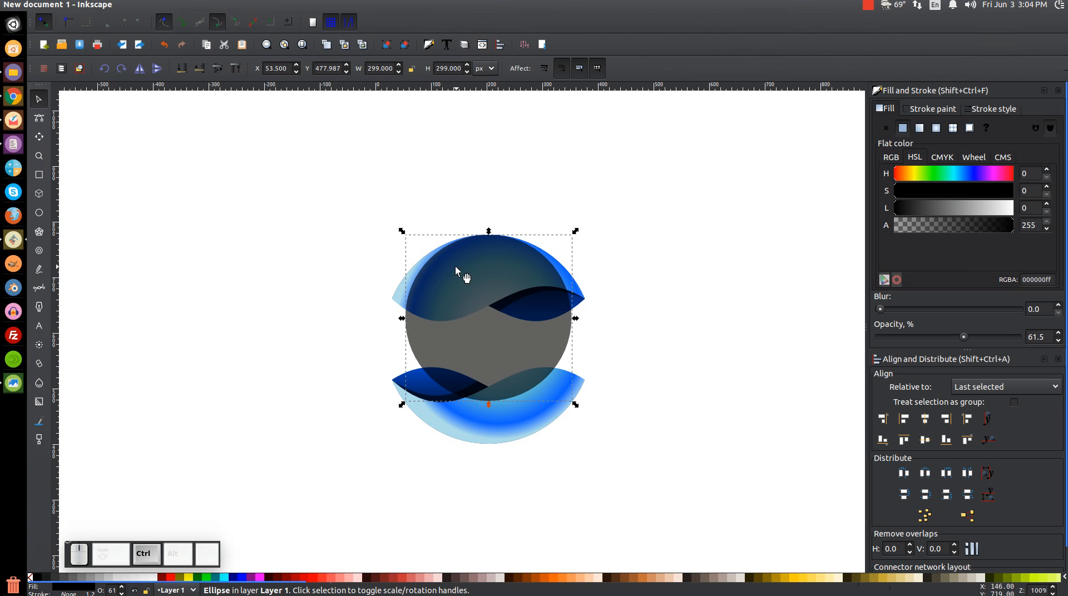
Examine how the enlarged circle's edge fits against the outer curve of the upper cap.
scroll(550, 273, up, 4)
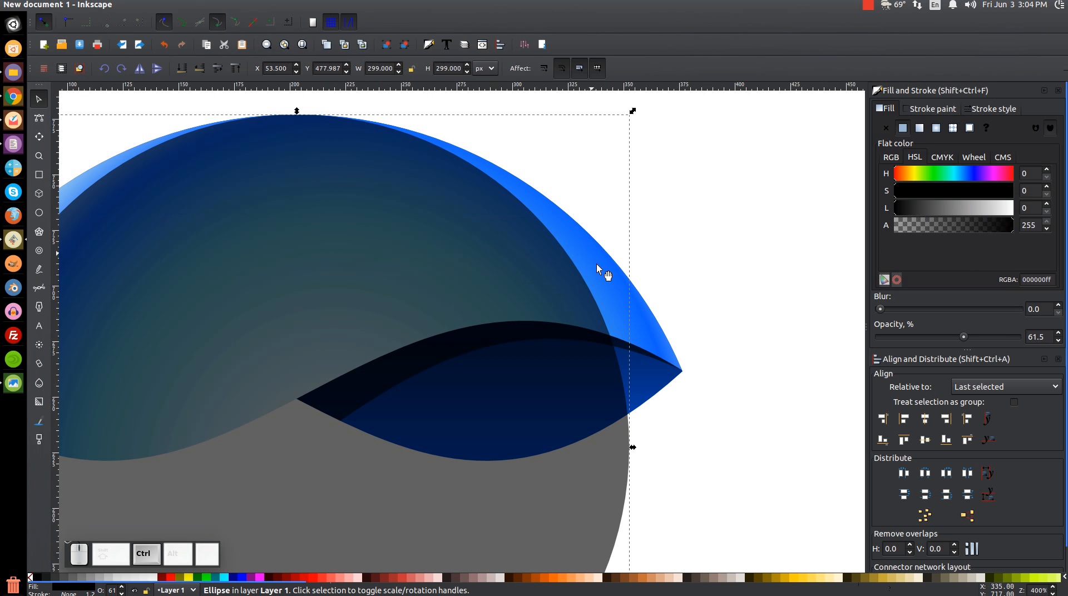
drag(512, 300, 705, 315)
scroll(470, 392, down, 3)
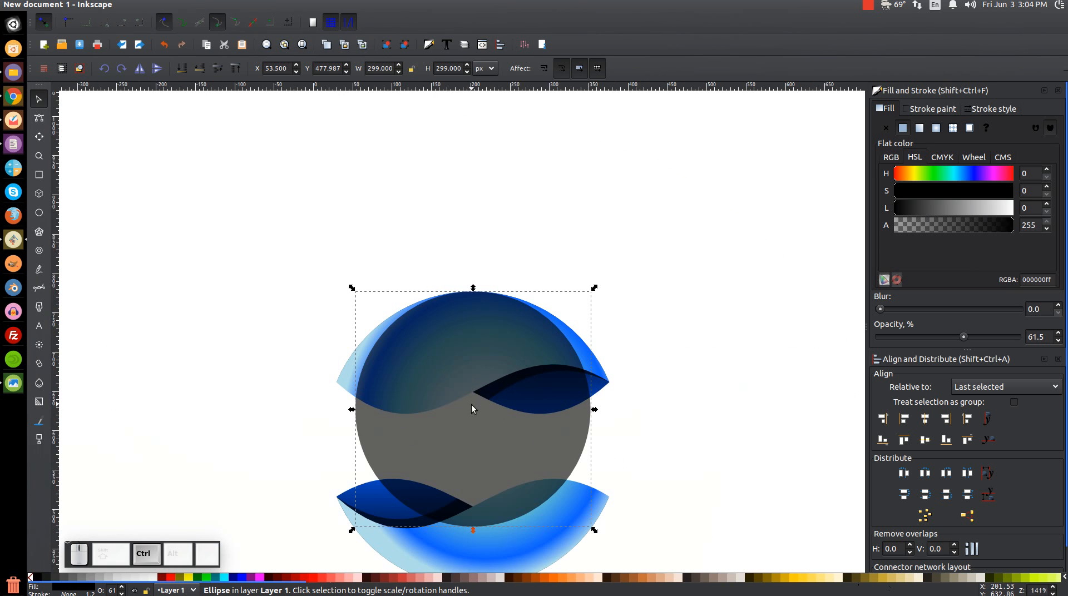
drag(491, 444, 496, 413)
scroll(470, 270, up, 4)
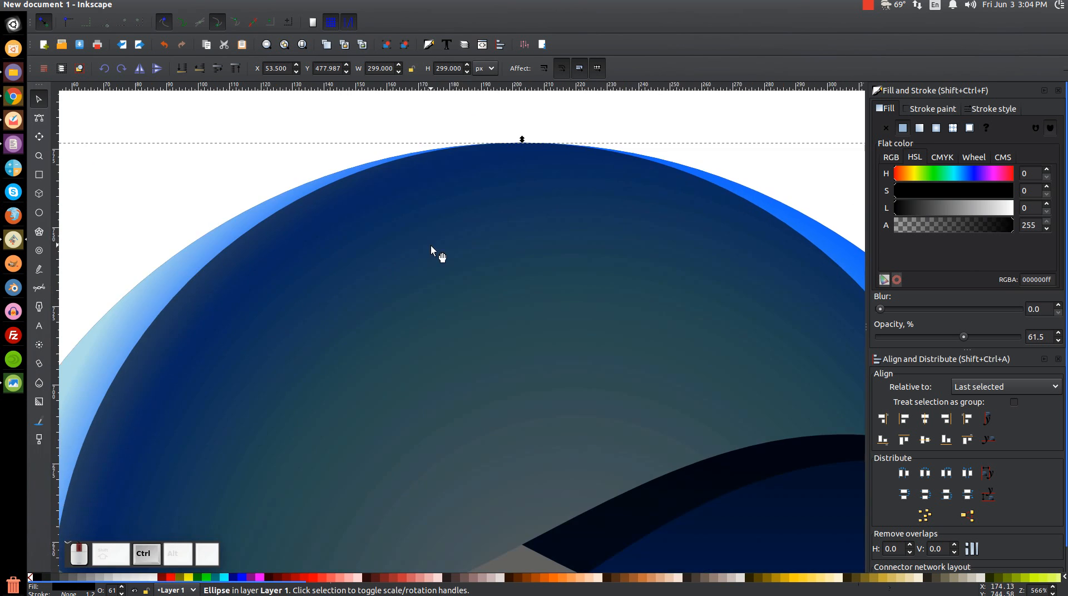
scroll(429, 247, down, 4)
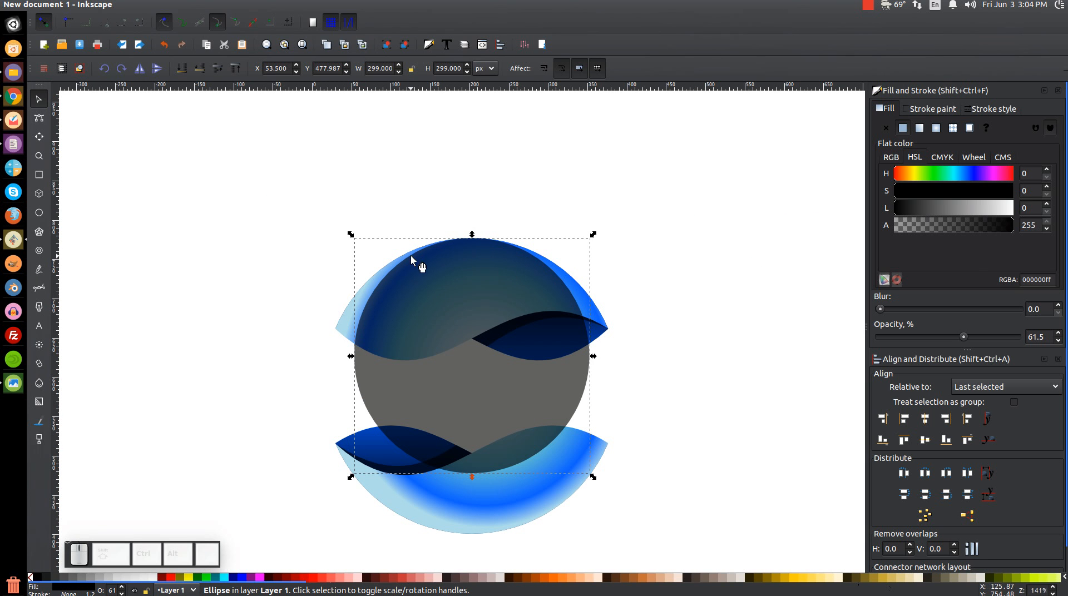
drag(456, 303, 441, 321)
drag(422, 419, 439, 368)
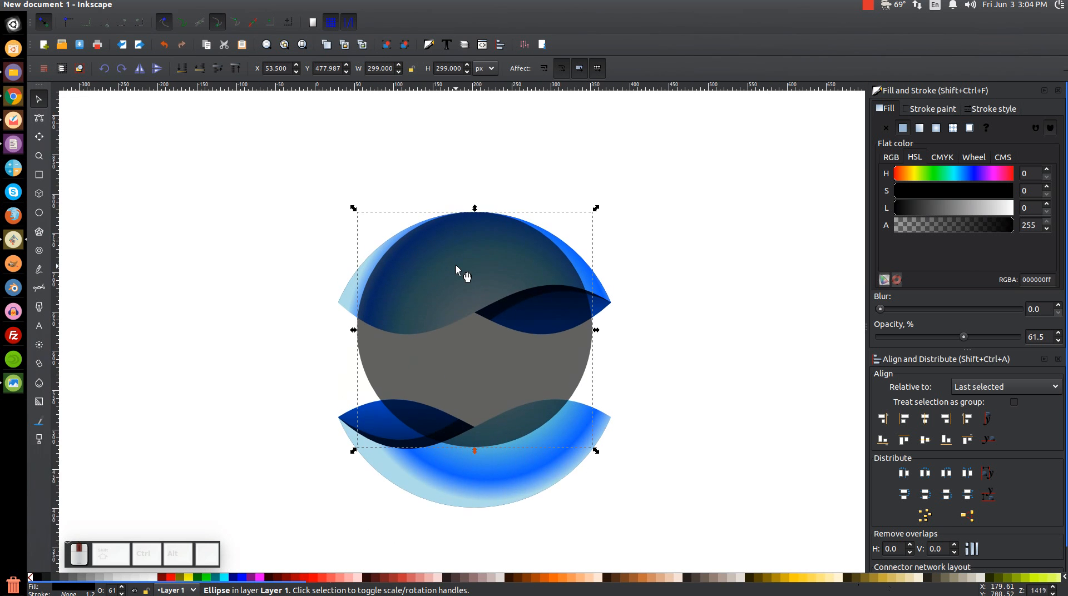
Move the circle straight down by about 4.6 px so its top sits just inside the upper cap's edge.
ctrl+scroll(473, 211, up, 5)
ctrl+scroll(486, 203, down, 3)
drag(477, 333, 472, 373)
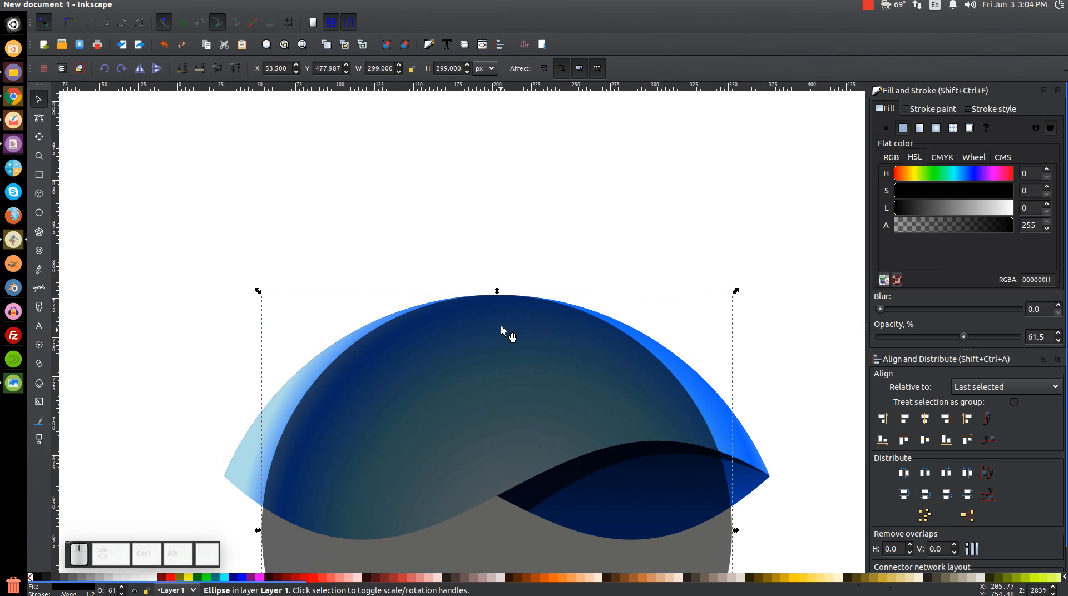
ctrl+drag(499, 302, 499, 309)
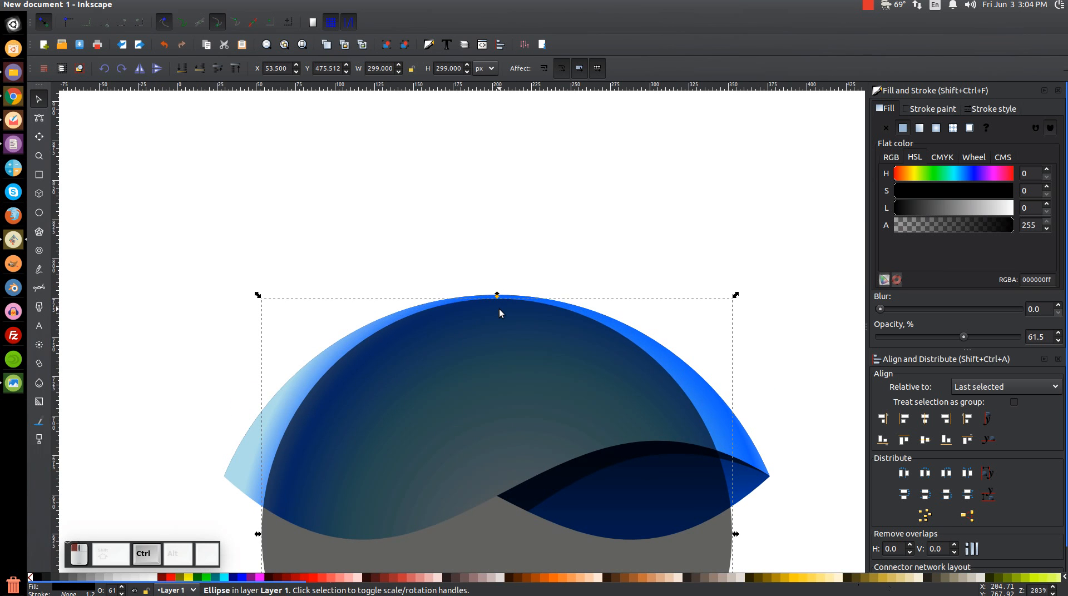
ctrl+scroll(498, 309, up, 5)
ctrl+scroll(493, 286, down, 5)
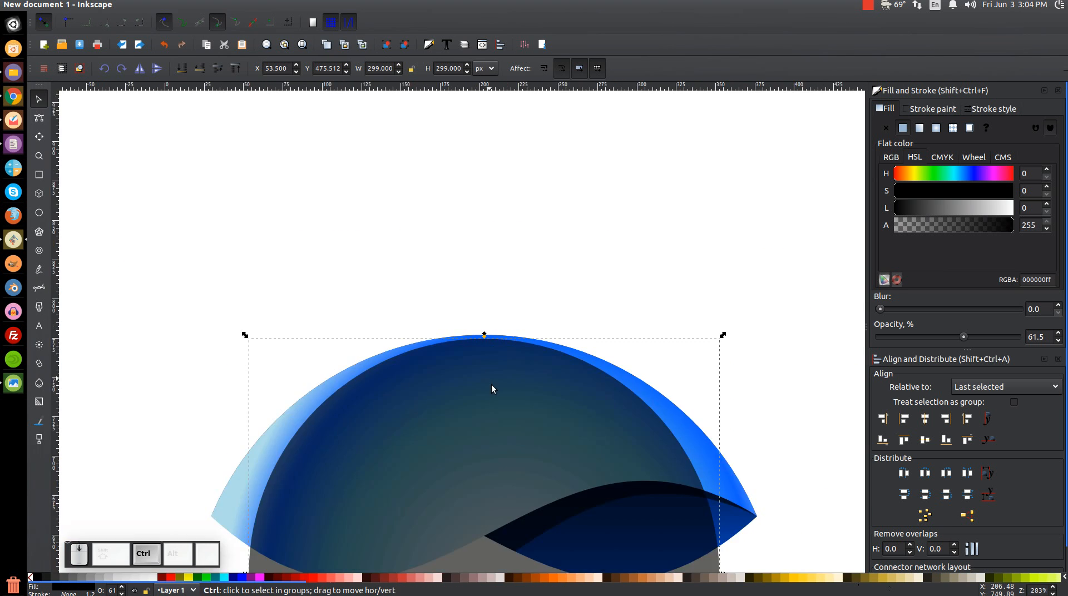
ctrl+drag(501, 302, 501, 306)
drag(523, 371, 535, 292)
key(1)
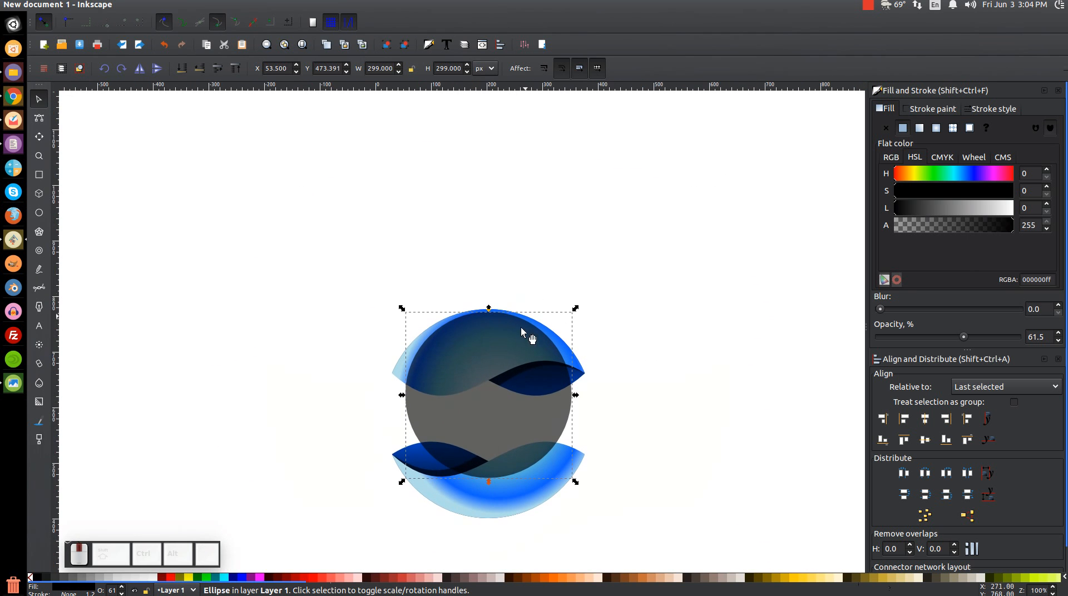
Ungroup the logo group into its separate paths and clear the selection.
click(396, 363)
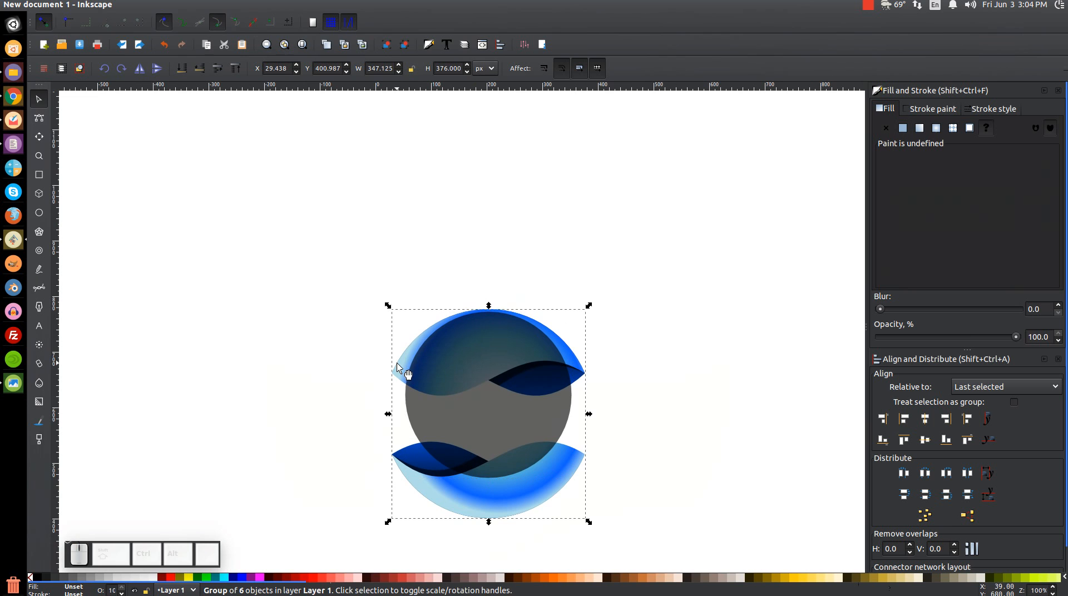
click(404, 44)
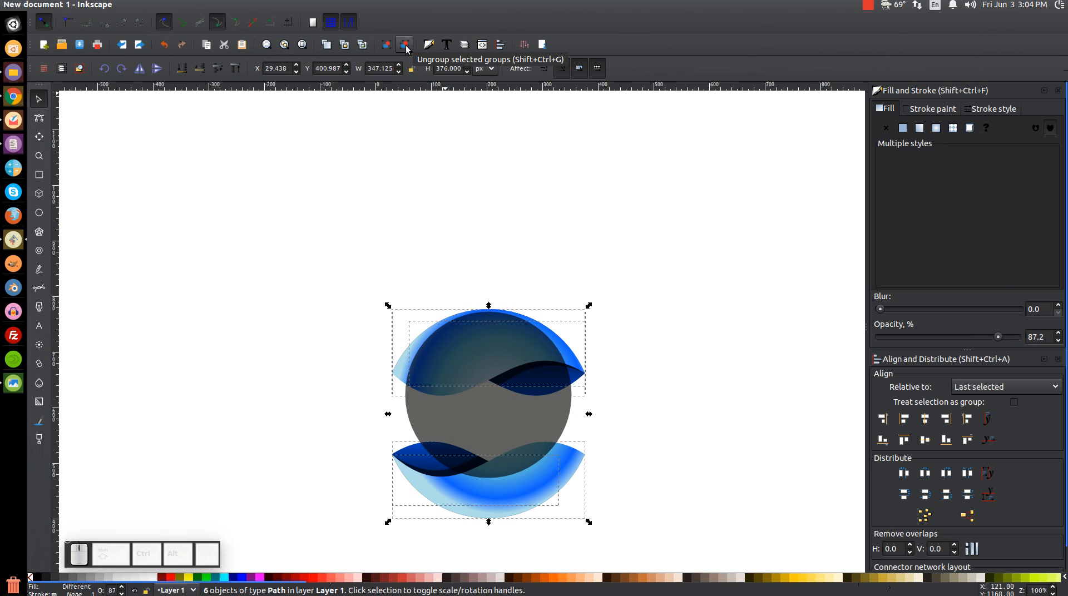
click(729, 307)
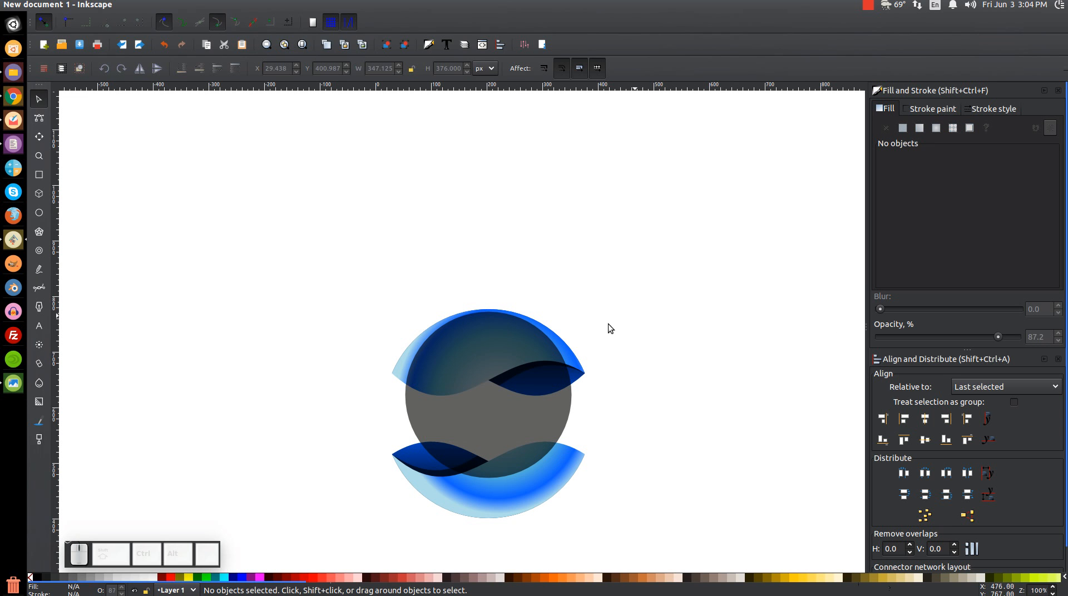
Duplicate the upper gradient cap and make the copy flat red with 57% opacity.
click(394, 373)
drag(398, 371, 369, 312)
key(ctrl+z)
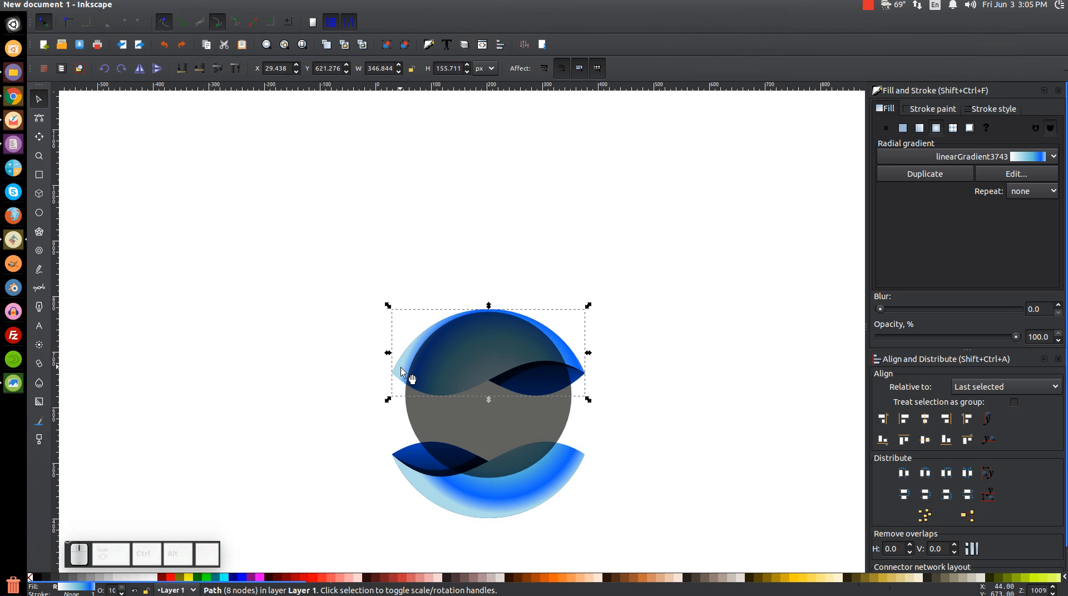
right_click(398, 369)
click(430, 222)
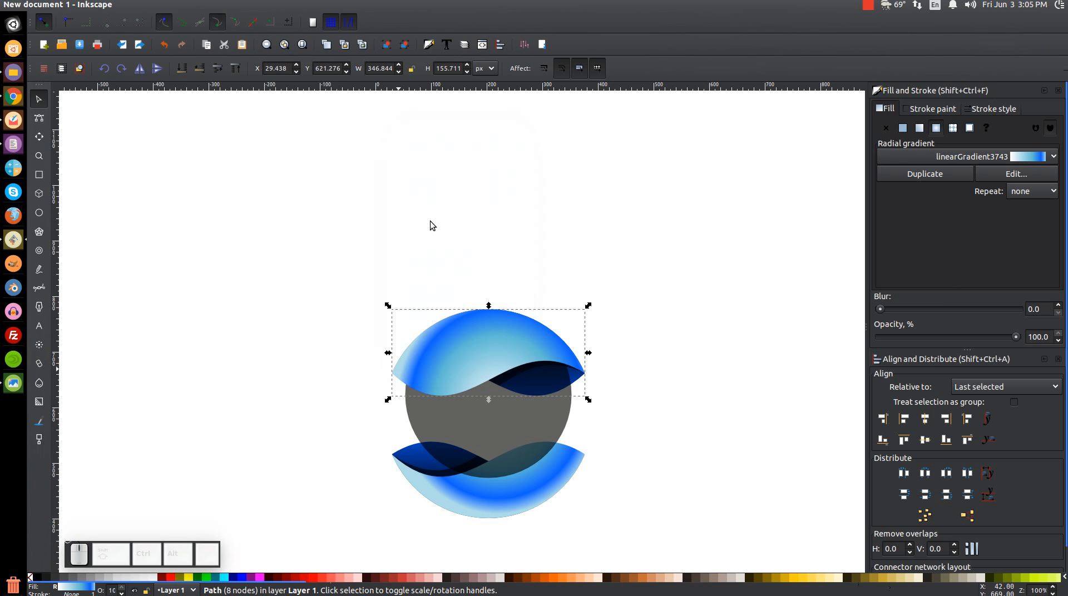
click(173, 579)
drag(1015, 338, 957, 337)
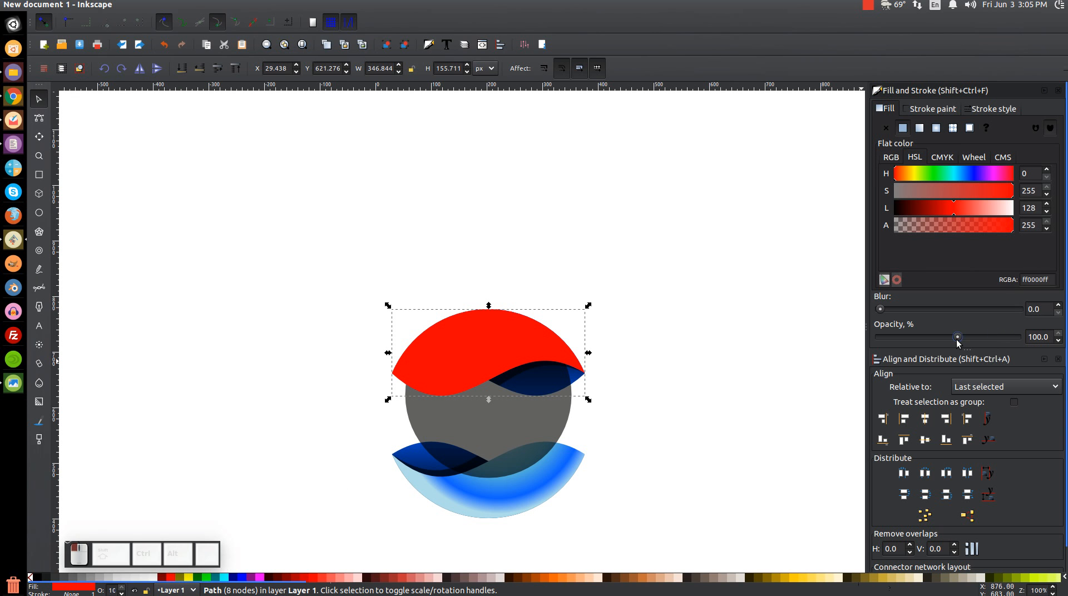
Inset the red copy's path one step so it sits slightly inside the upper gradient cap.
scroll(473, 386, up, 2)
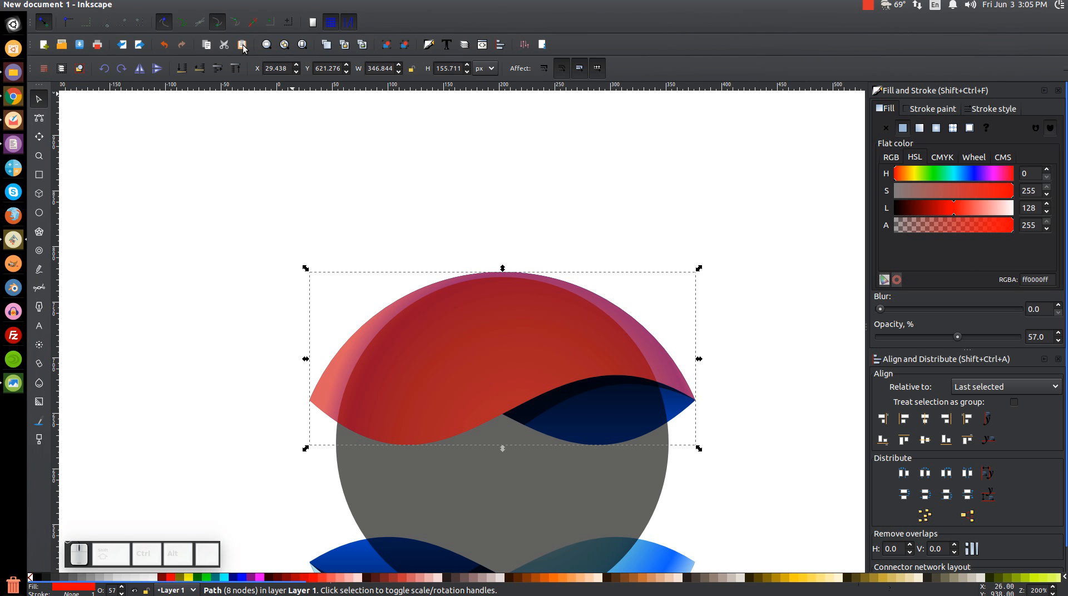
click(205, 5)
mouse_move(182, 5)
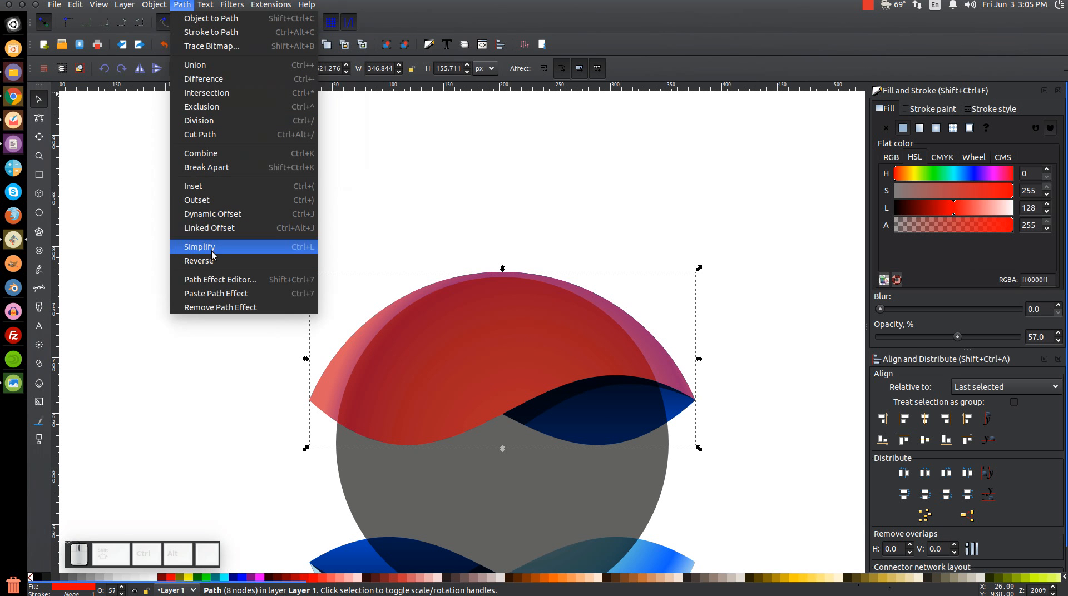
click(222, 186)
Intersect the inset red copy with the dark circle to form an inner overlay shape on the upper cap.
scroll(312, 406, up, 4)
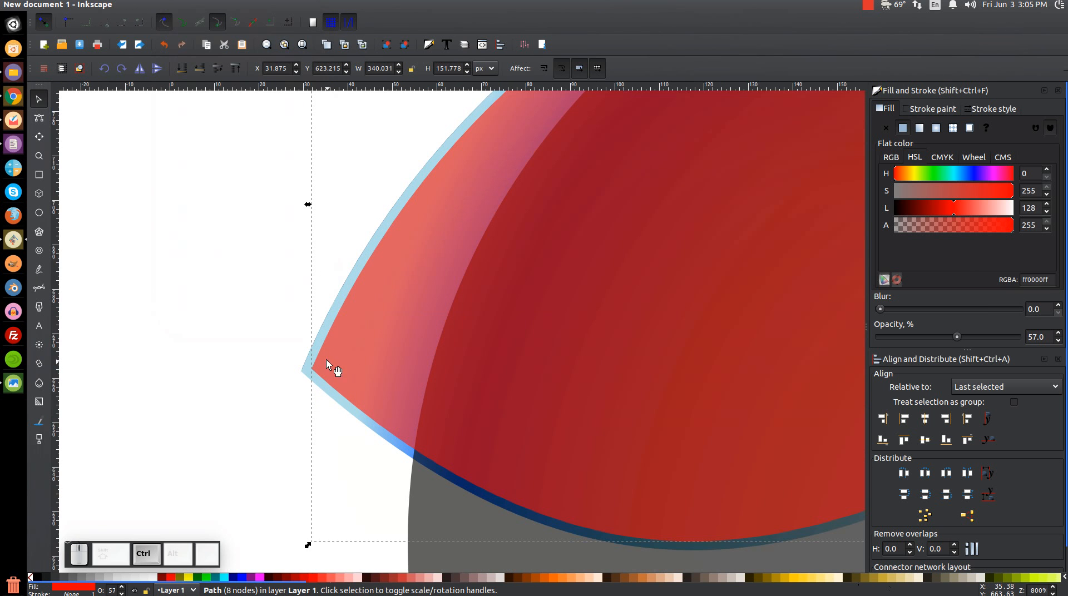
drag(538, 489, 315, 389)
scroll(697, 370, down, 2)
drag(676, 326, 295, 426)
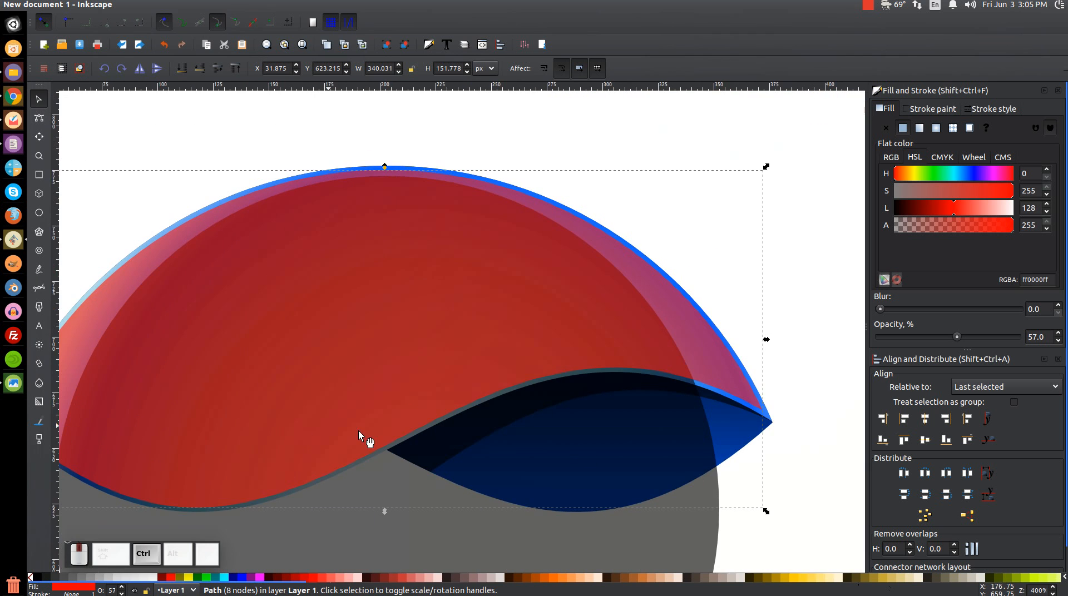
drag(391, 302, 585, 388)
drag(549, 420, 537, 207)
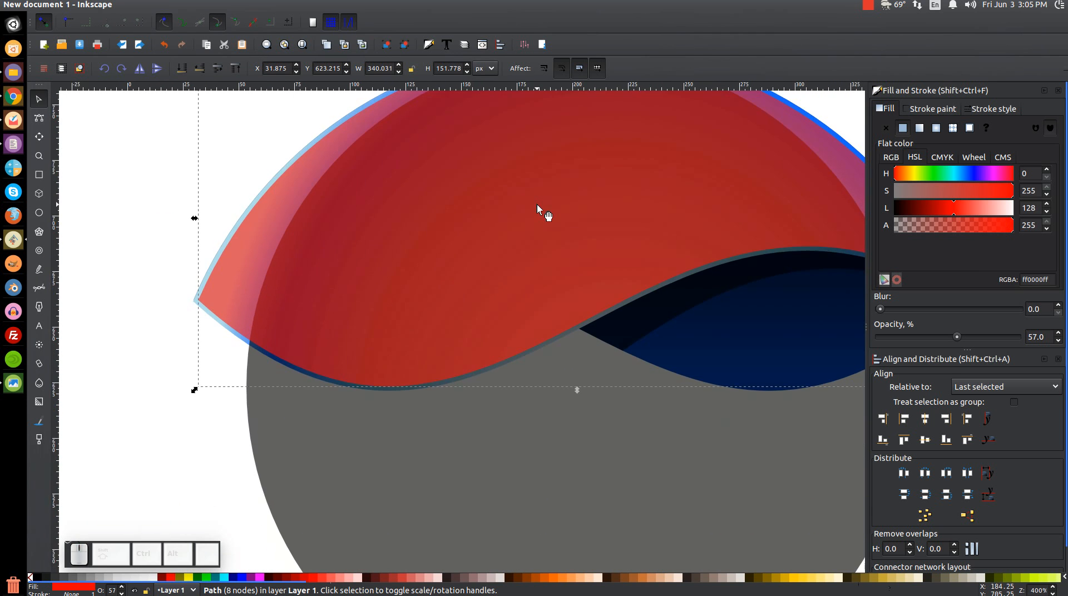
key(1)
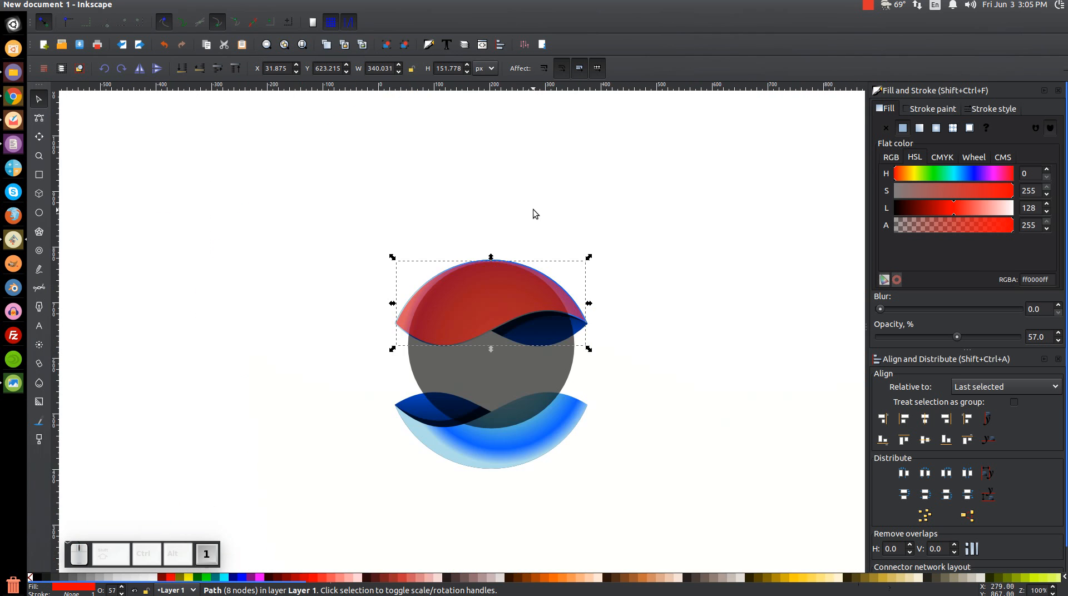
shift+click(472, 368)
click(182, 5)
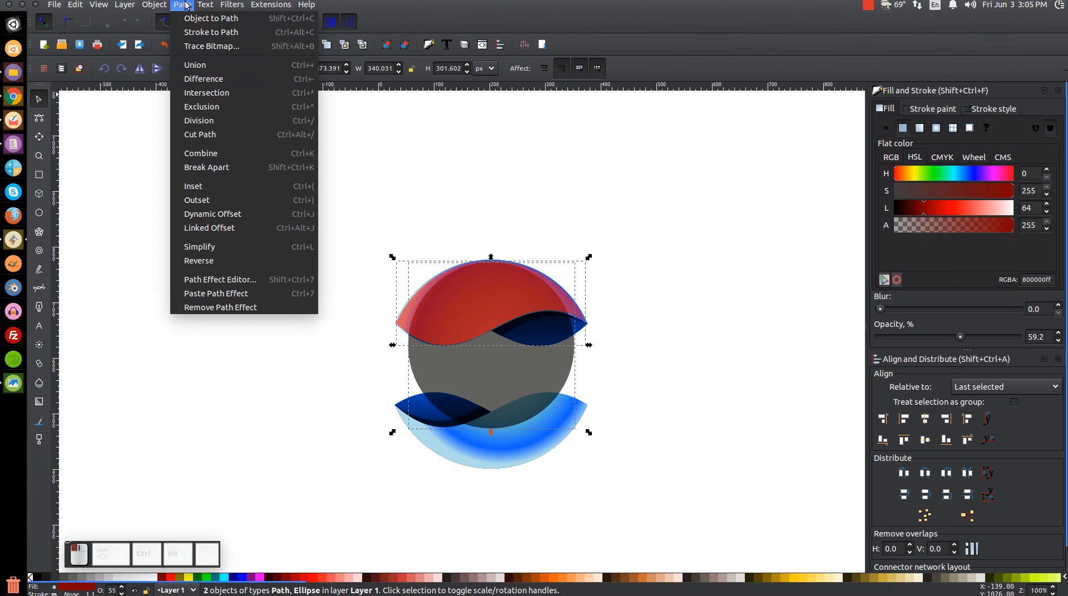
click(214, 93)
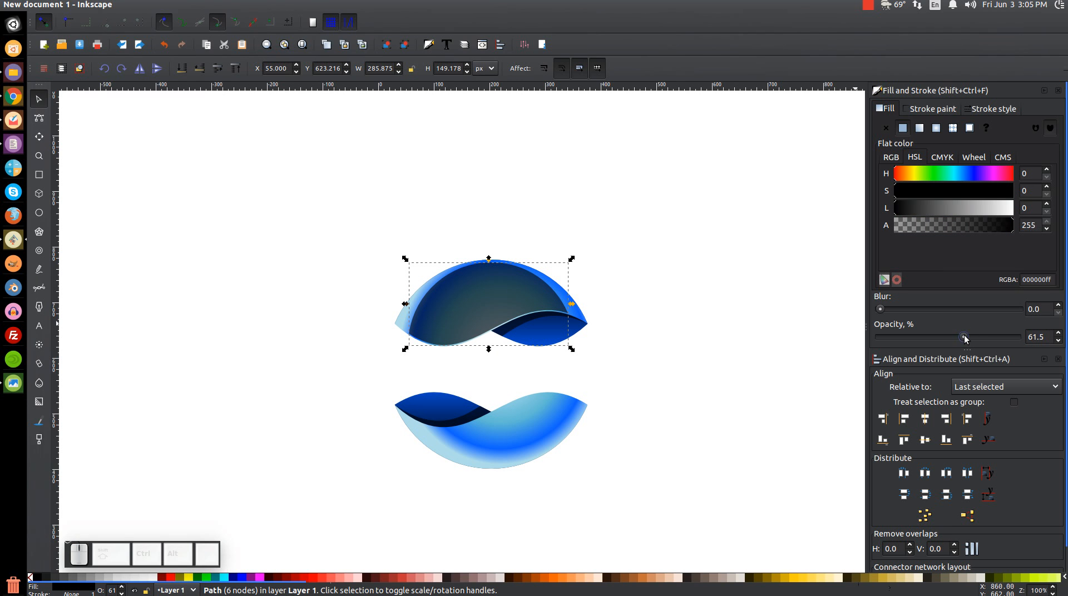
Restore the upper cap's inner overlay to 100% opacity and give it a white linear gradient fading to transparent.
drag(965, 339, 1026, 338)
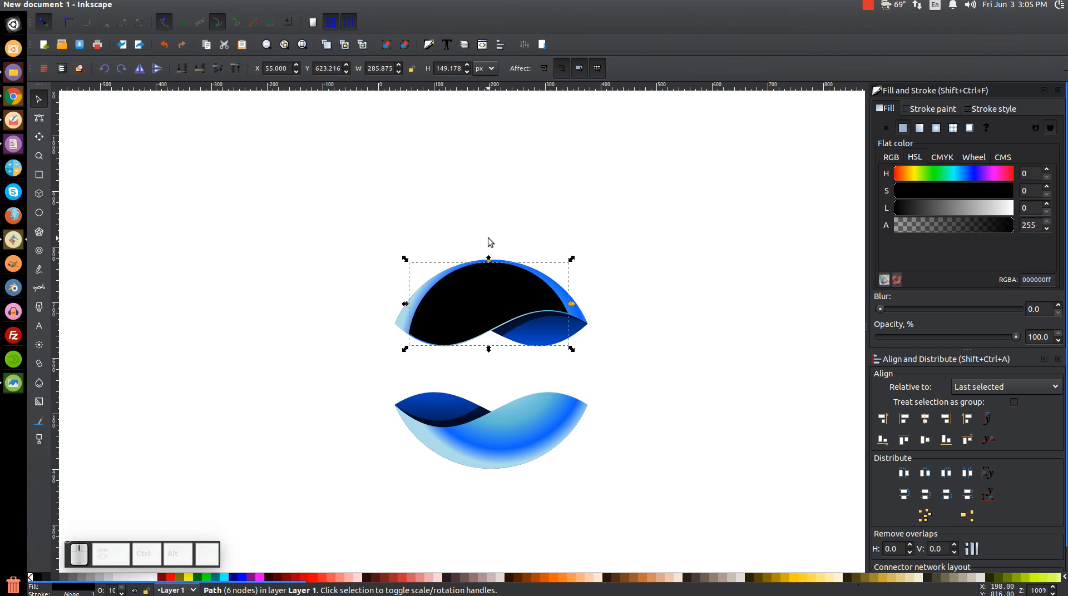
click(154, 577)
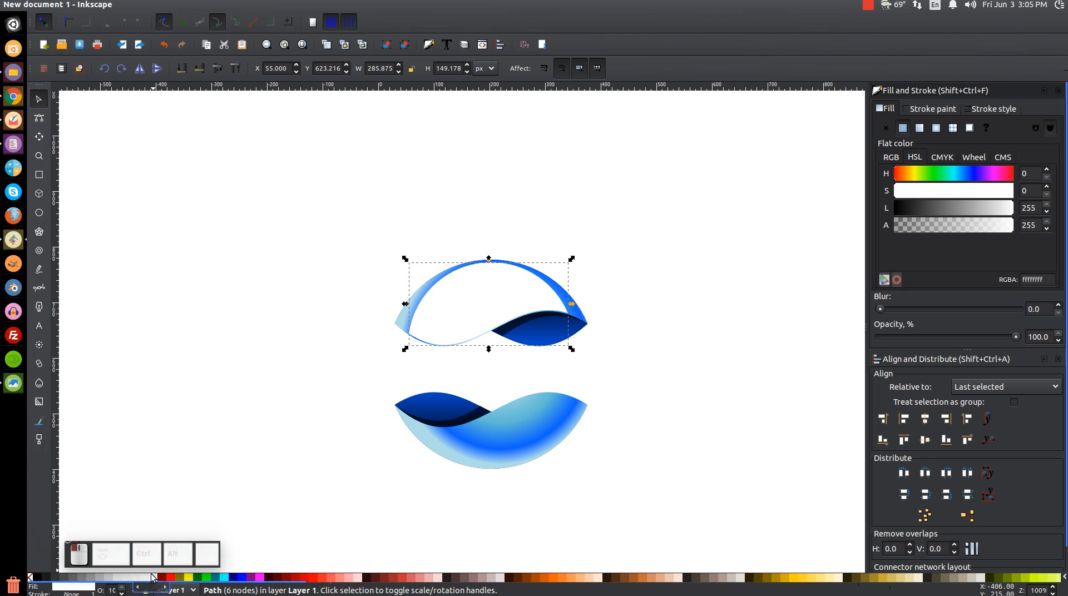
click(920, 129)
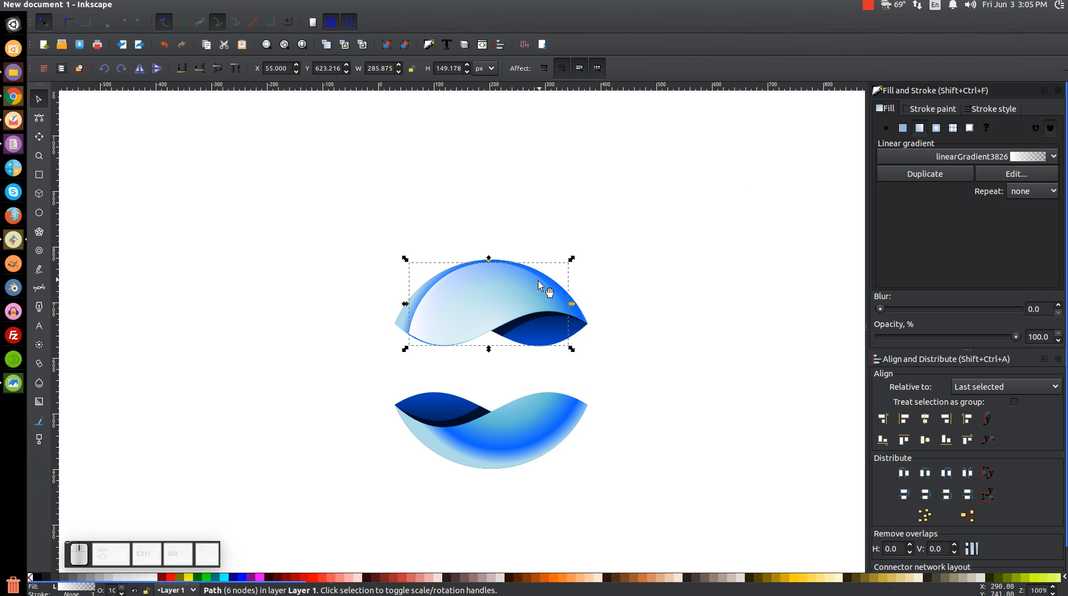
Redirect the overlay's white gradient vertically, from the upper cap's top edge down to just above the wave's midpoint.
key(g)
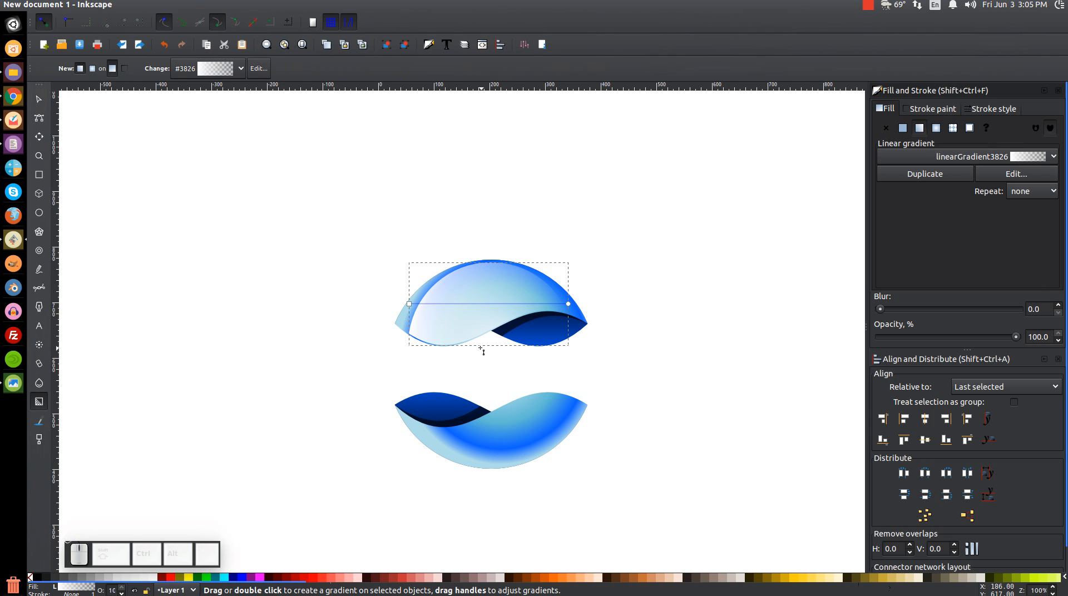
click(219, 22)
drag(410, 304, 493, 259)
click(569, 305)
mouse_move(570, 307)
mouse_down()
mouse_move(481, 307)
mouse_move(499, 298)
mouse_move(494, 319)
mouse_up()
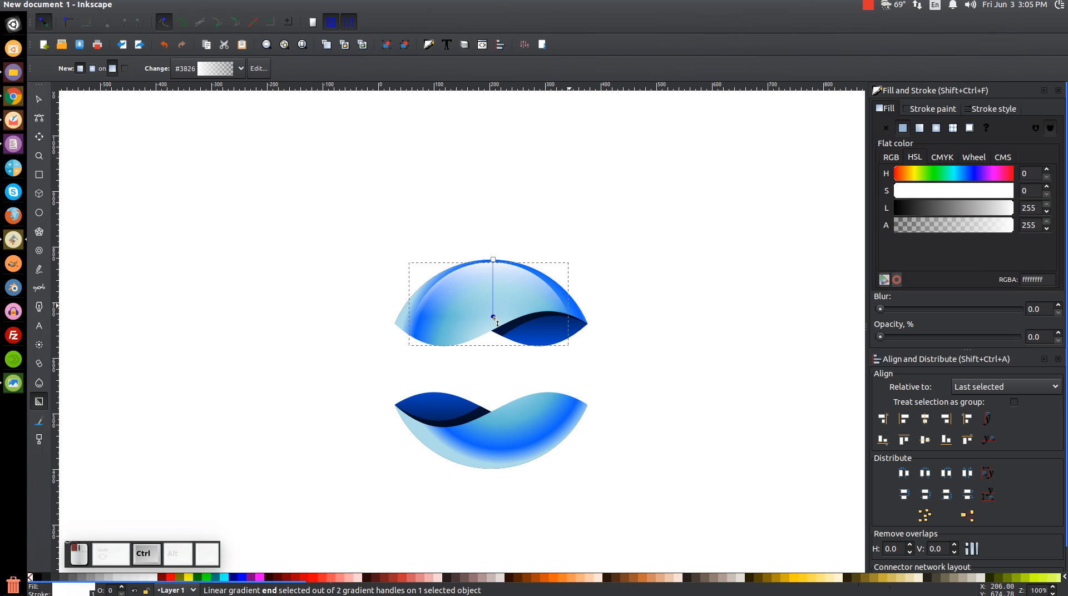
click(41, 100)
Group all seven paths of the logo into one object.
scroll(325, 261, down, 2)
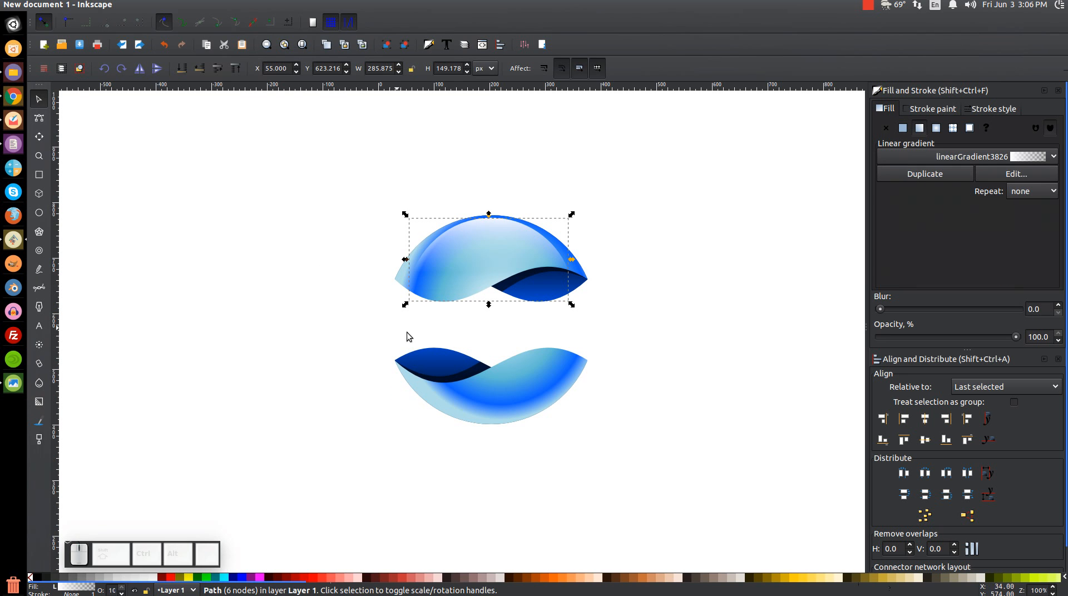
drag(730, 508, 241, 120)
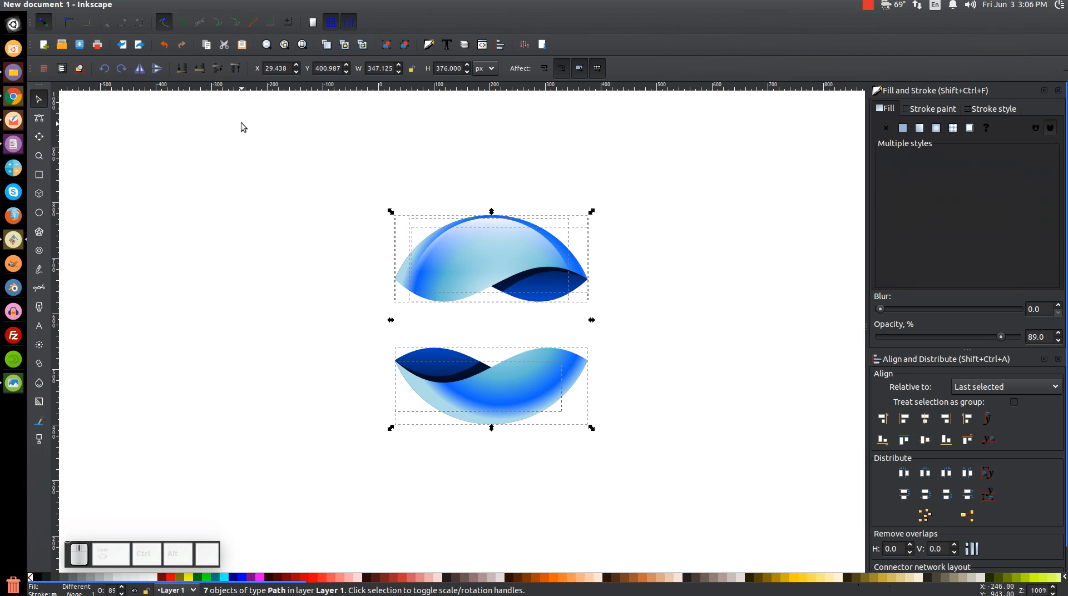
click(386, 44)
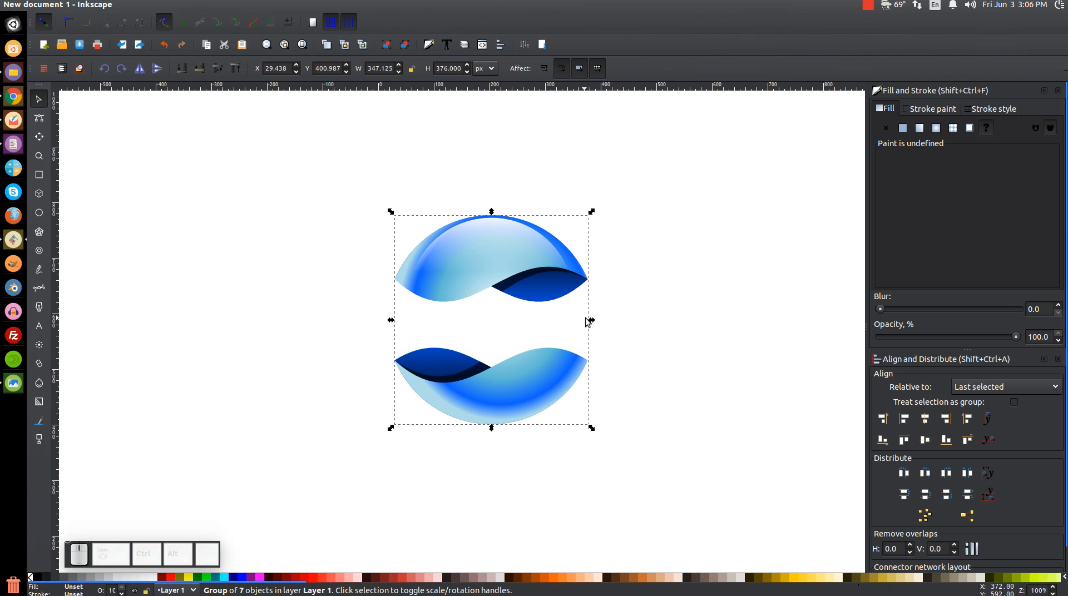
Scale the logo group down to about 113 by 123 px and shift it slightly up and to the left.
drag(588, 319, 507, 306)
click(502, 395)
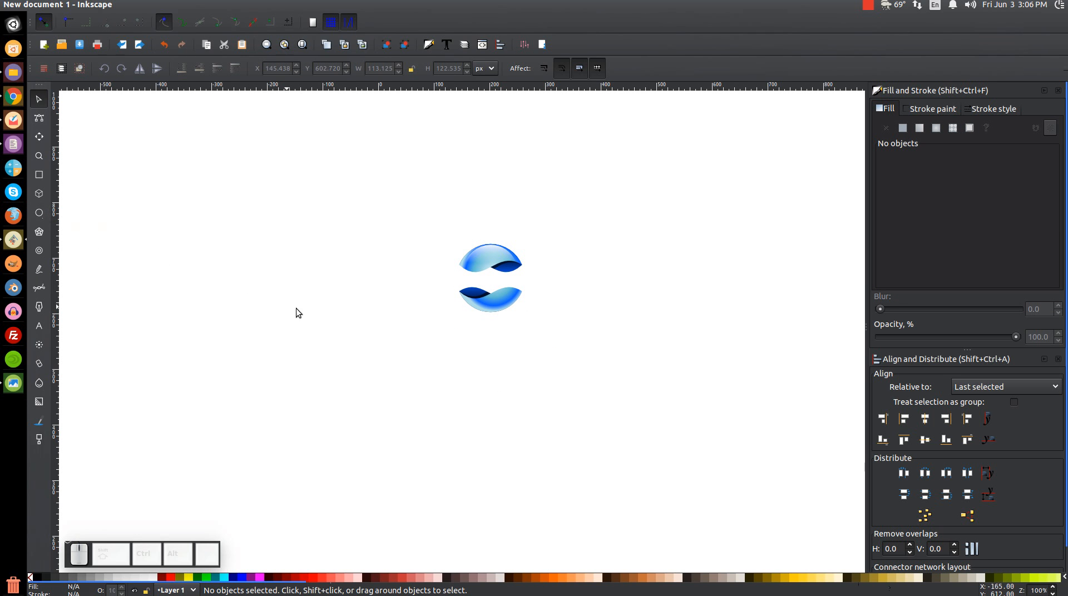
drag(494, 307, 494, 301)
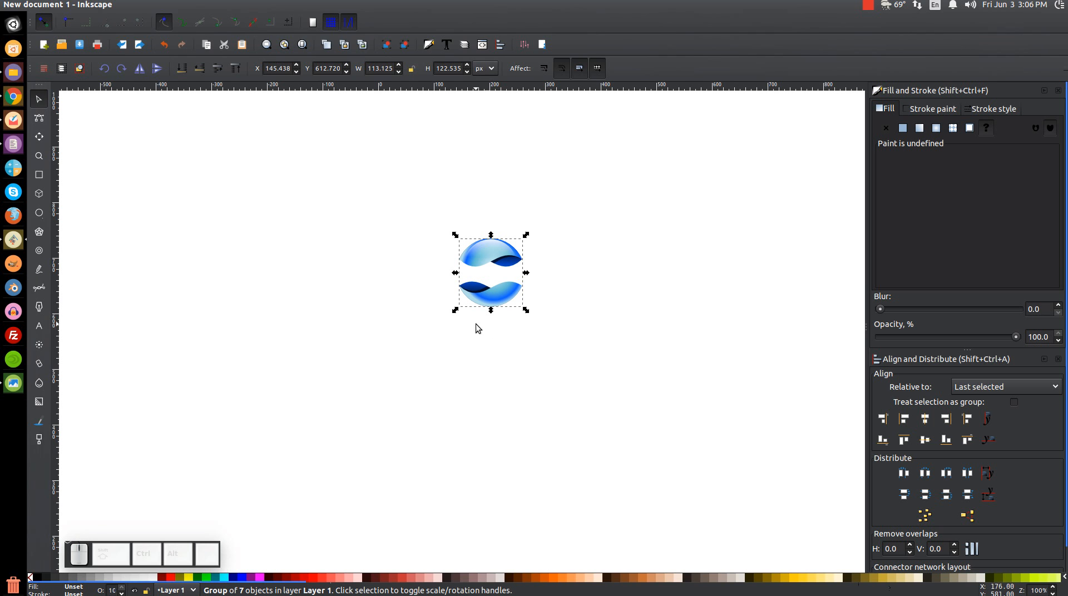
drag(510, 302, 505, 296)
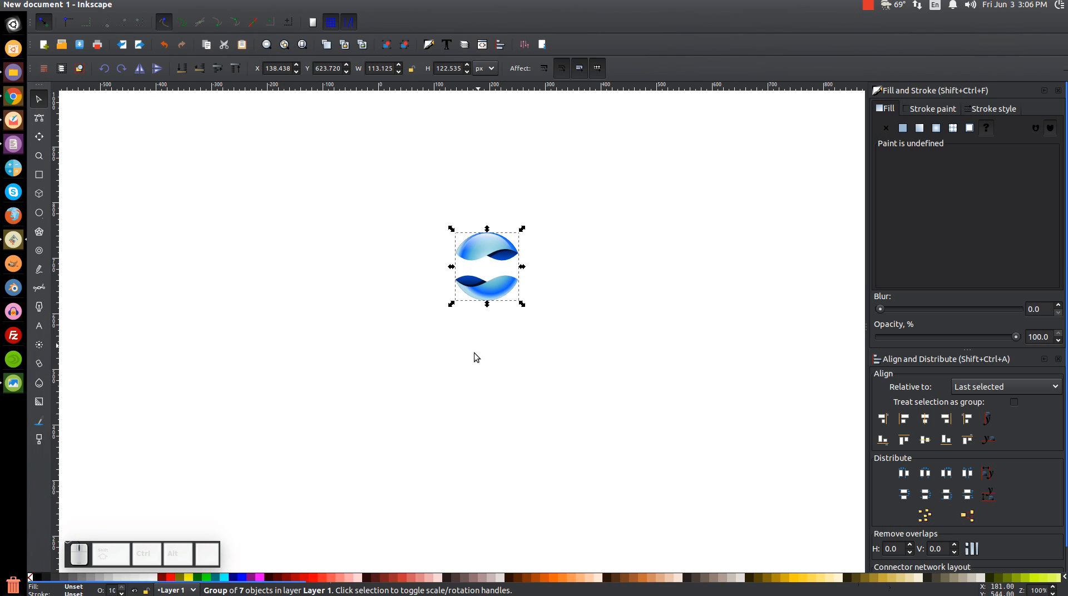
Draw a flat ellipse about 56 by 10 px beneath the logo and fill it black.
click(40, 217)
drag(462, 311, 494, 315)
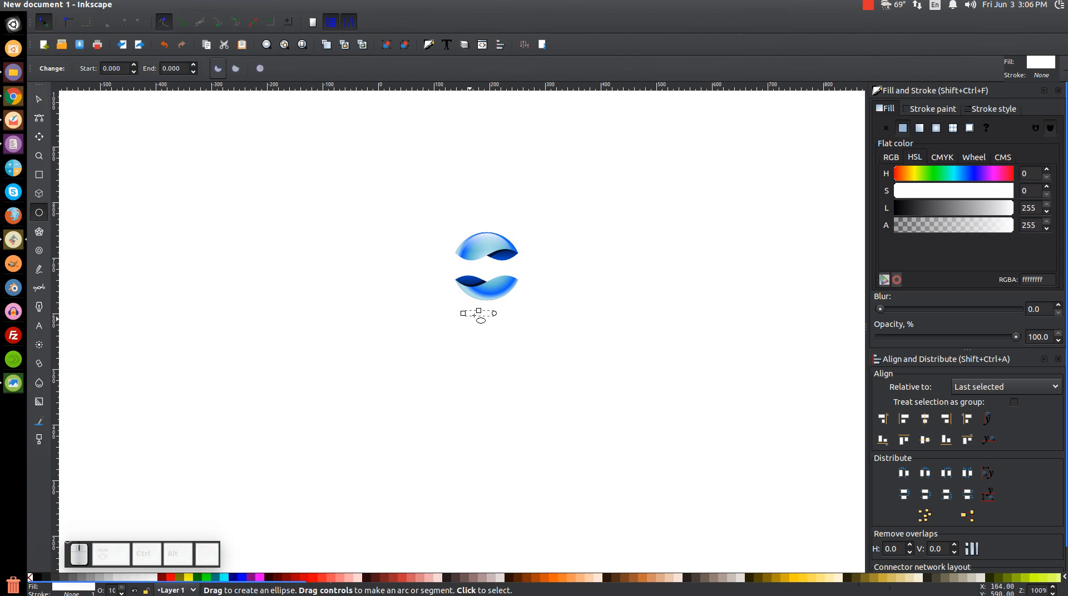
click(37, 577)
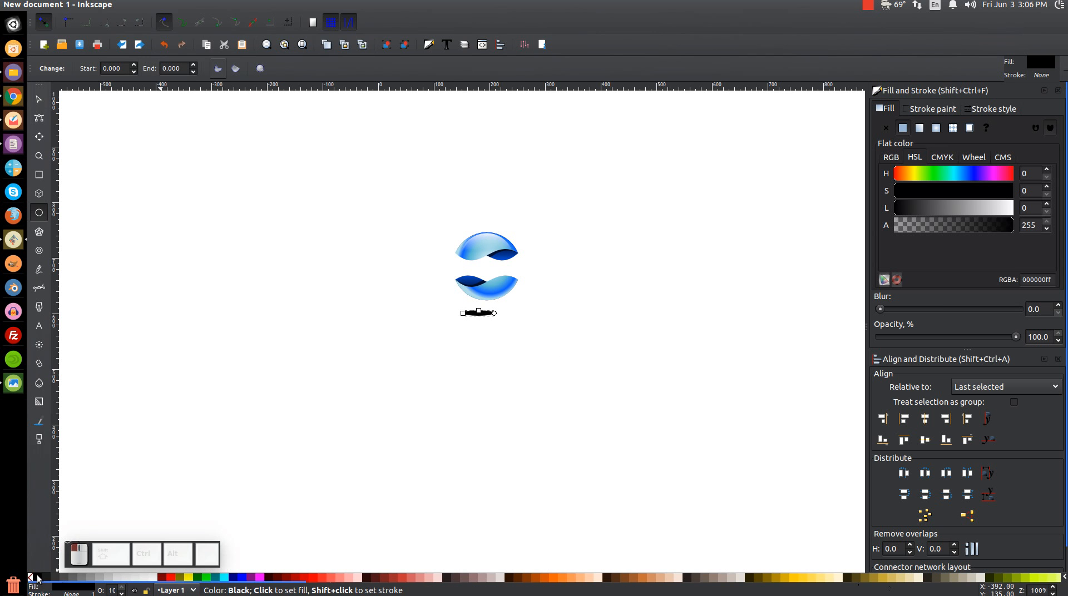
Widen the black ellipse to about 88 px and move it up just beneath the lower cap.
drag(458, 363, 421, 435)
click(41, 99)
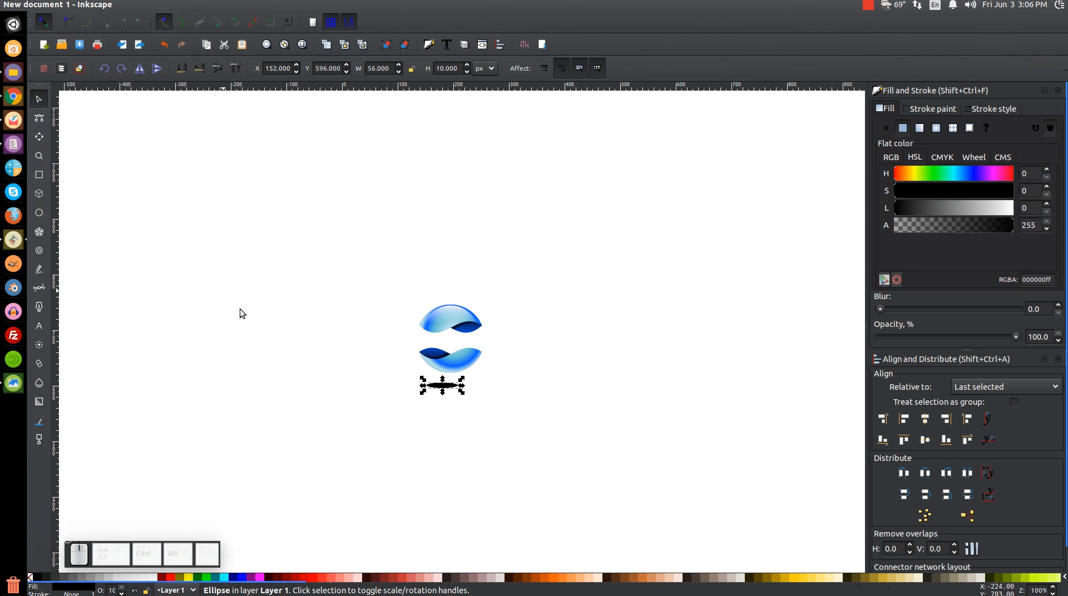
mouse_move(460, 388)
mouse_down()
mouse_move(476, 383)
mouse_move(420, 381)
mouse_move(462, 387)
mouse_up()
click(471, 395)
click(458, 382)
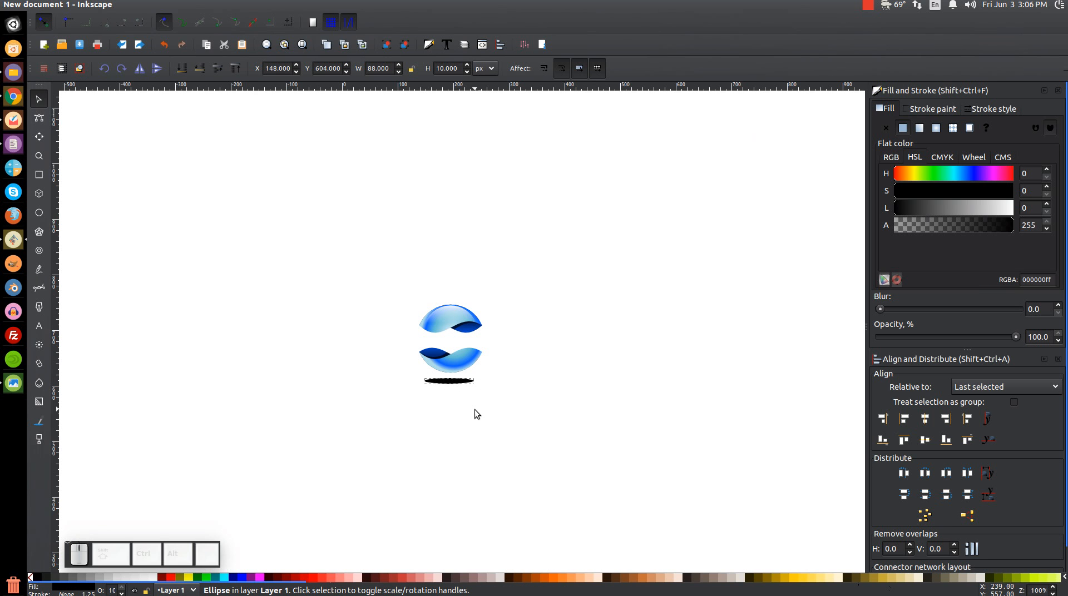
Center the ellipse on the logo group's vertical axis.
shift+click(463, 355)
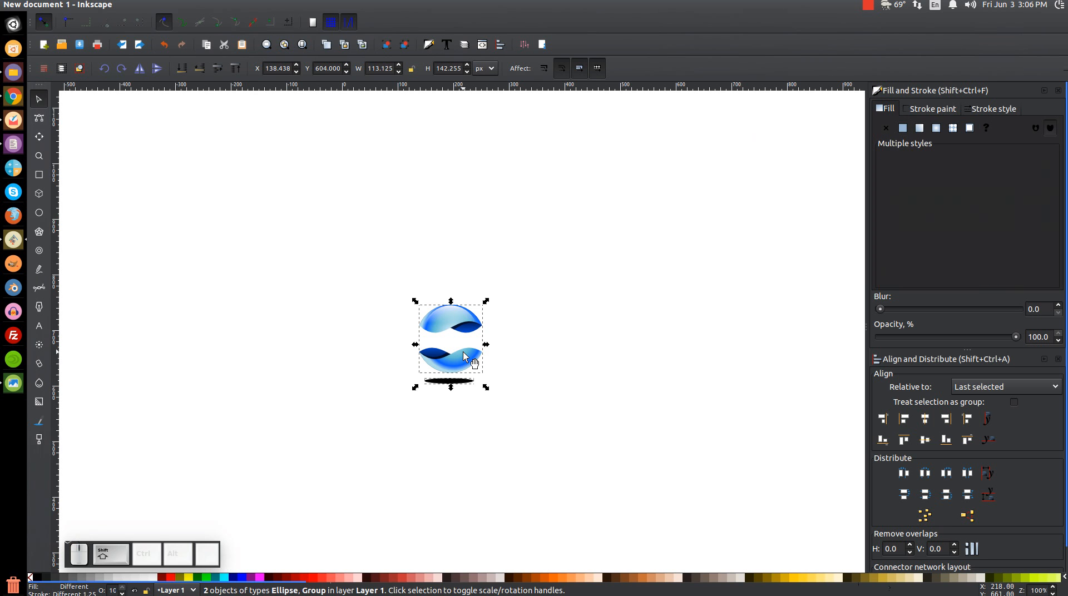
click(925, 419)
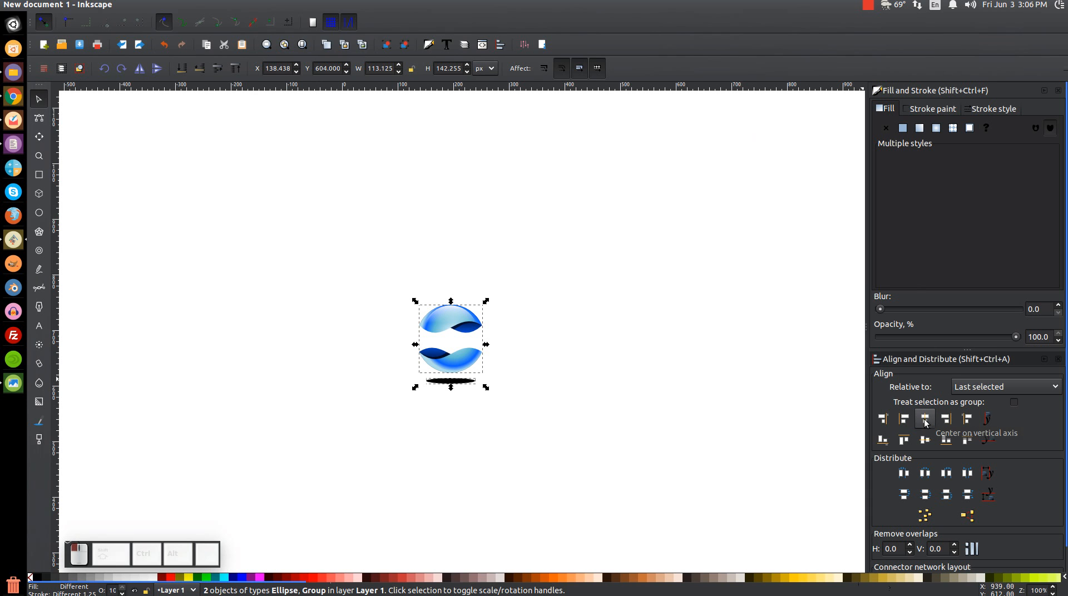
click(662, 317)
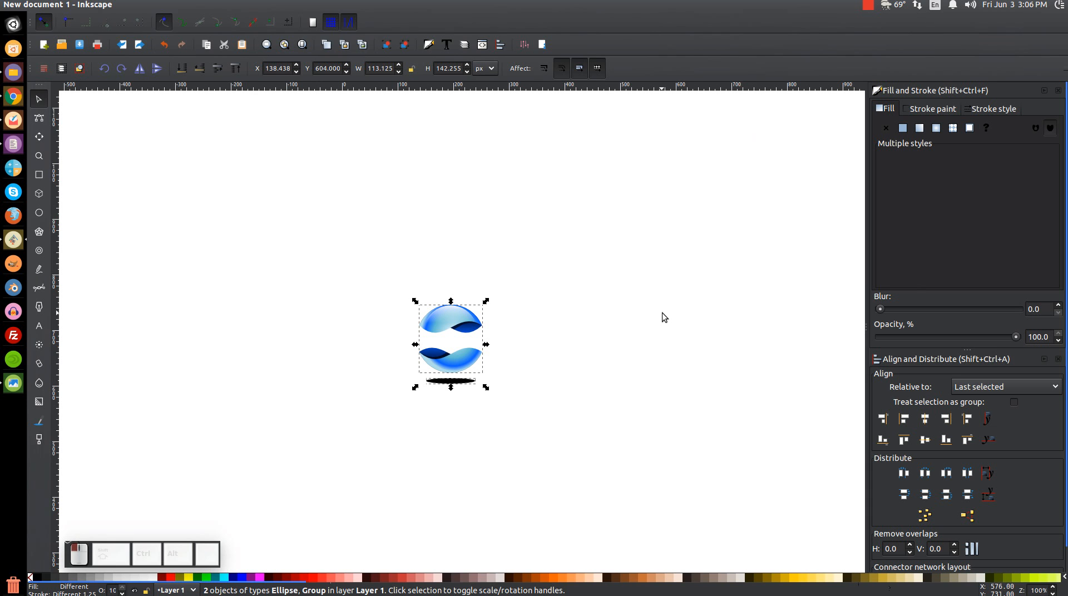
Shrink the ellipse about its center to roughly 62 by 7 px and lower its opacity to about 21%.
click(472, 381)
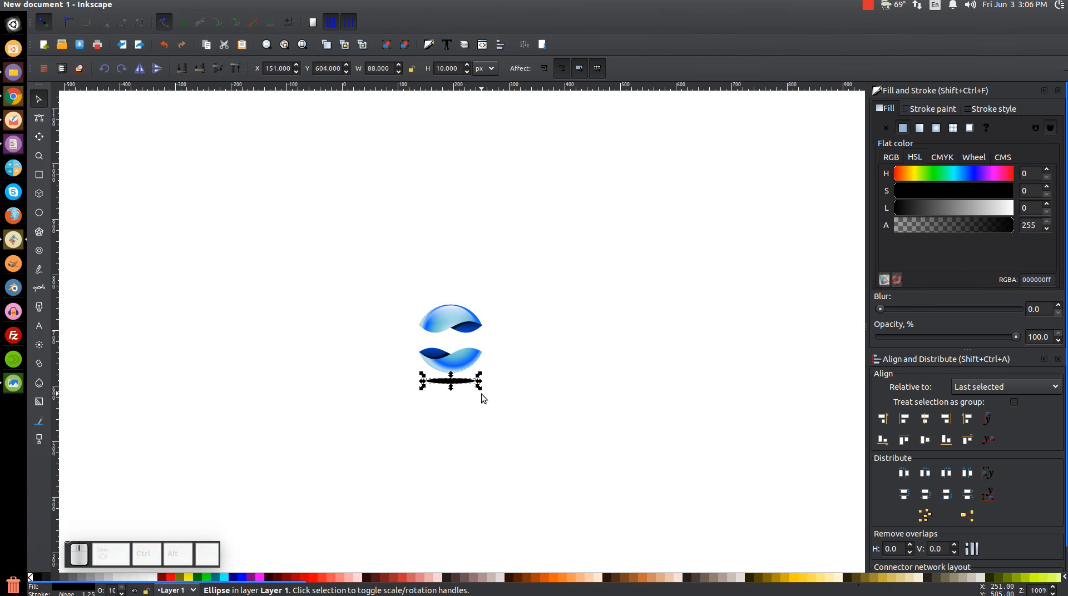
drag(478, 388, 472, 396)
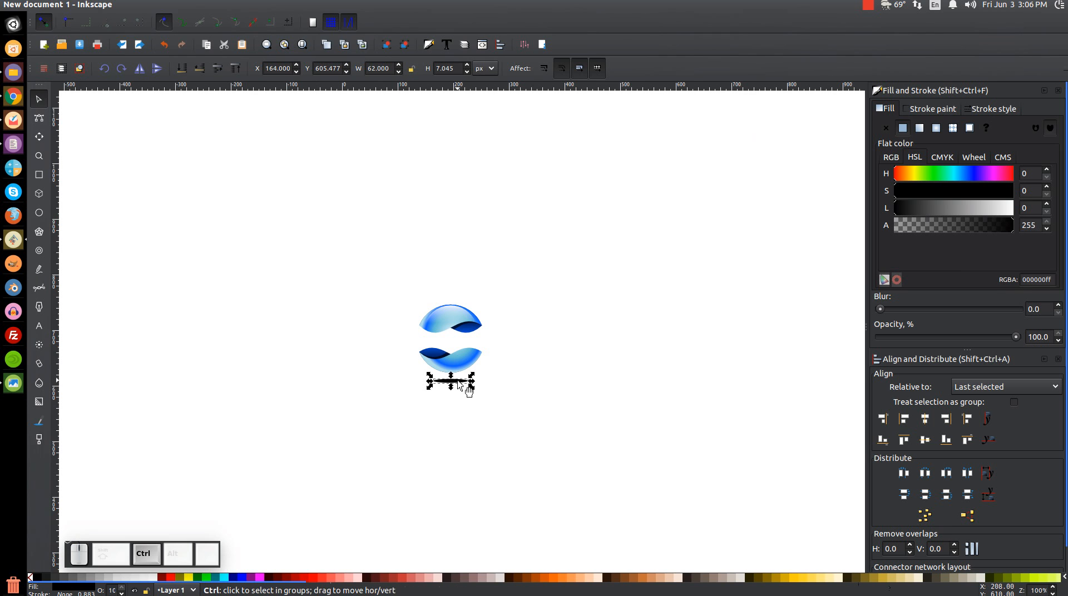
drag(1018, 336, 914, 339)
click(911, 339)
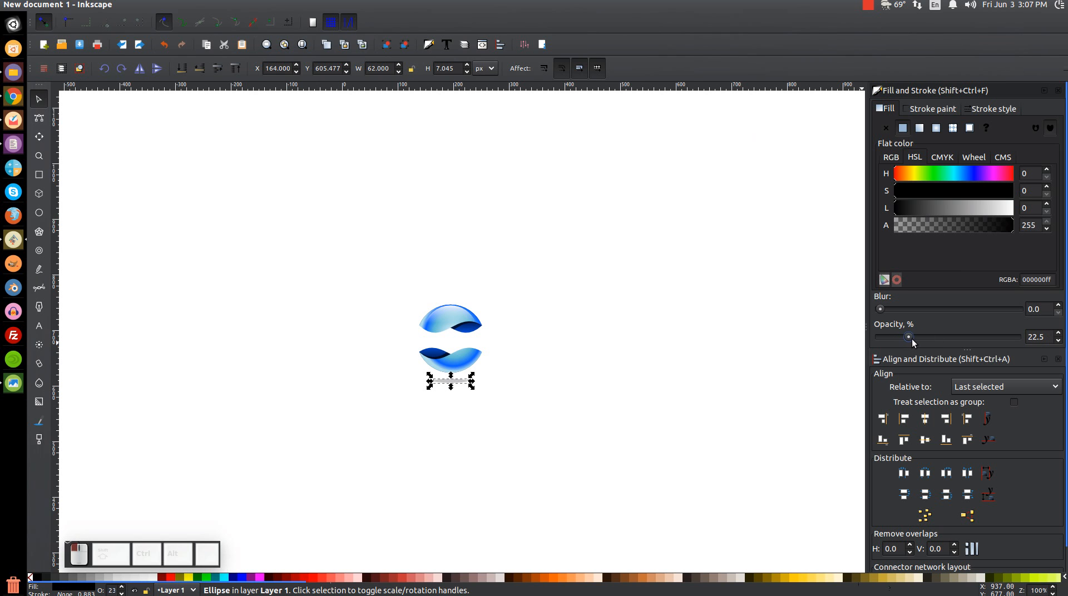
click(645, 390)
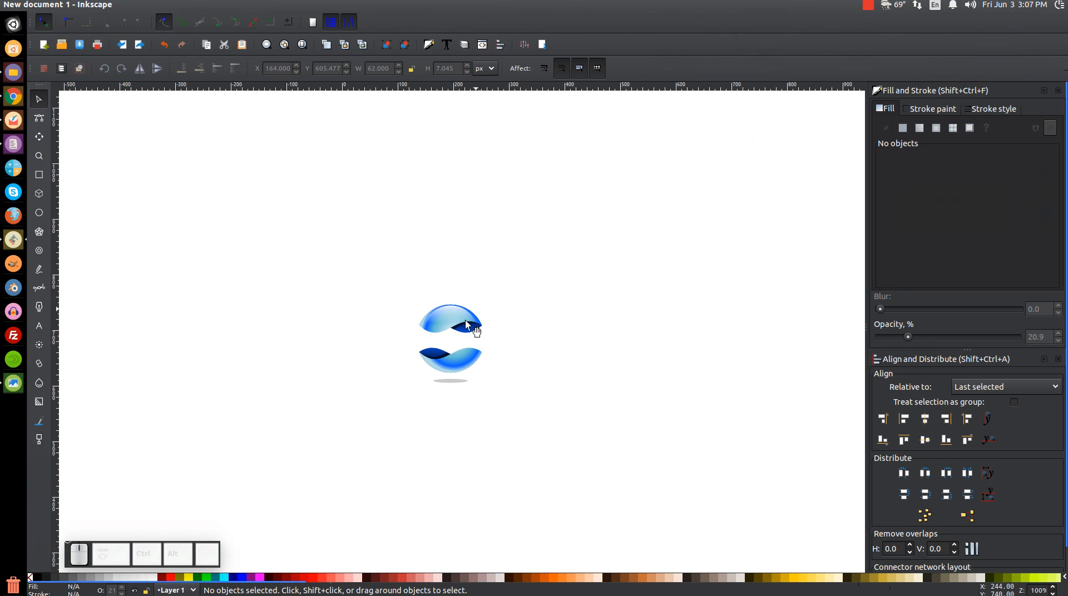
Group the logo with its ellipse shadow and move the group straight up by about 90 px.
scroll(478, 416, down, 1)
scroll(478, 416, up, 2)
scroll(476, 414, down, 2)
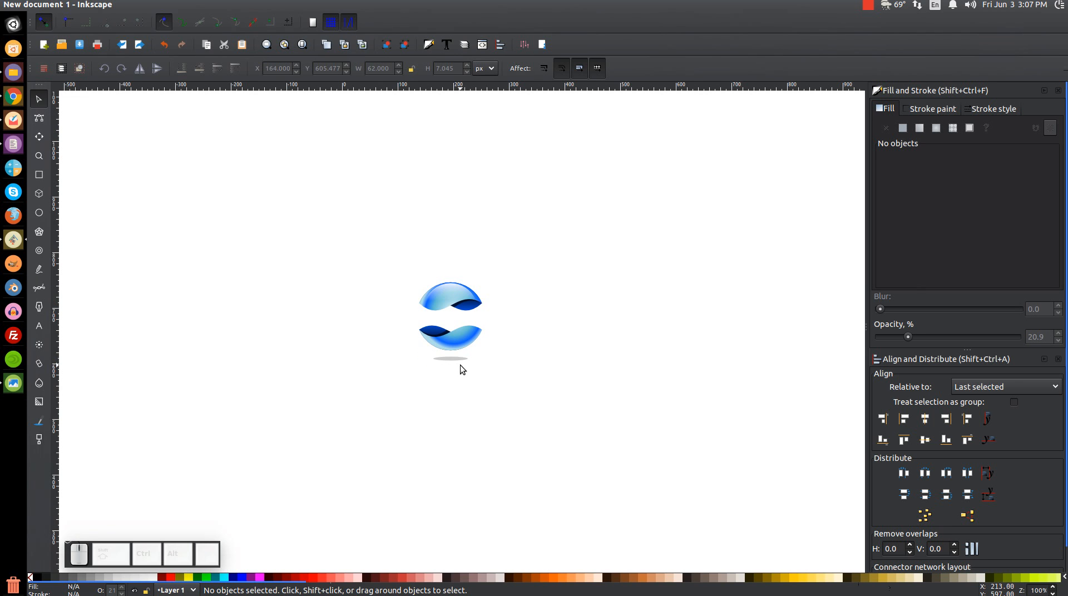
drag(704, 461, 248, 165)
click(384, 44)
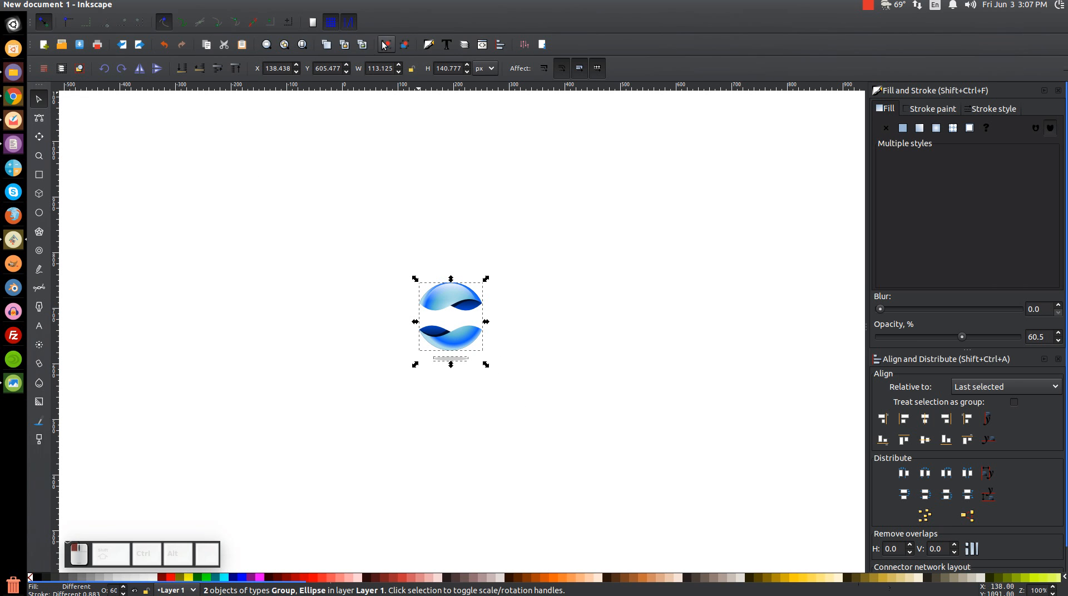
drag(473, 339, 473, 290)
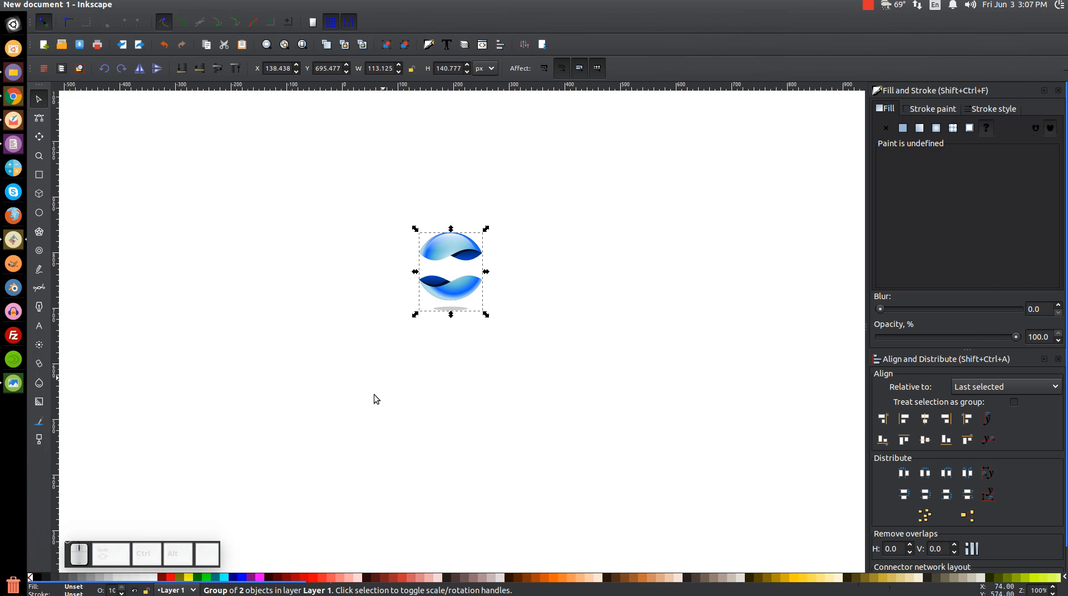
click(403, 411)
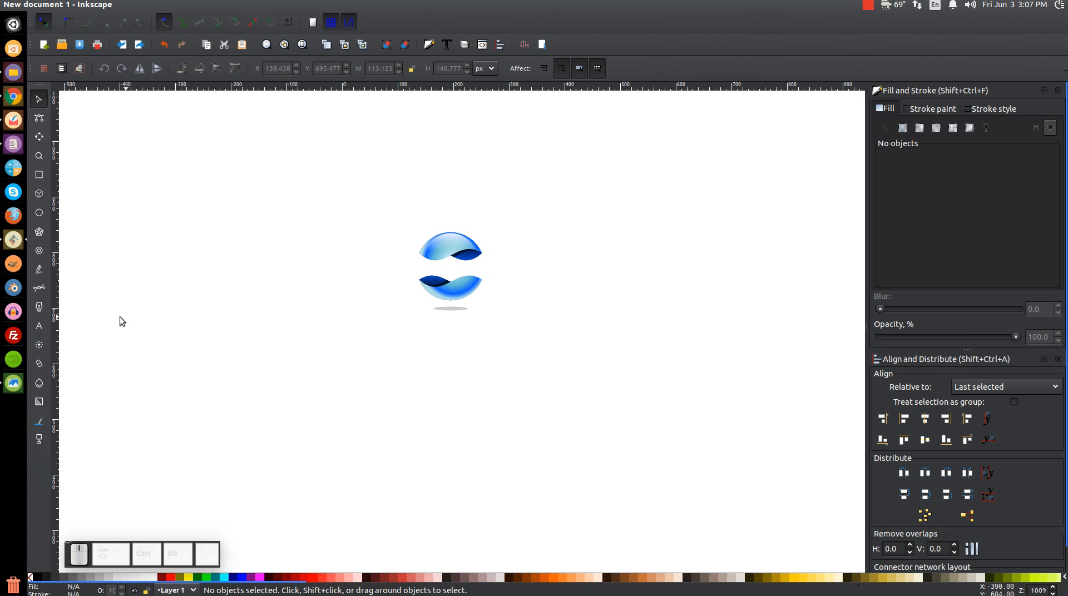
Add the text SPHERELOGO below the logo.
click(40, 328)
click(367, 357)
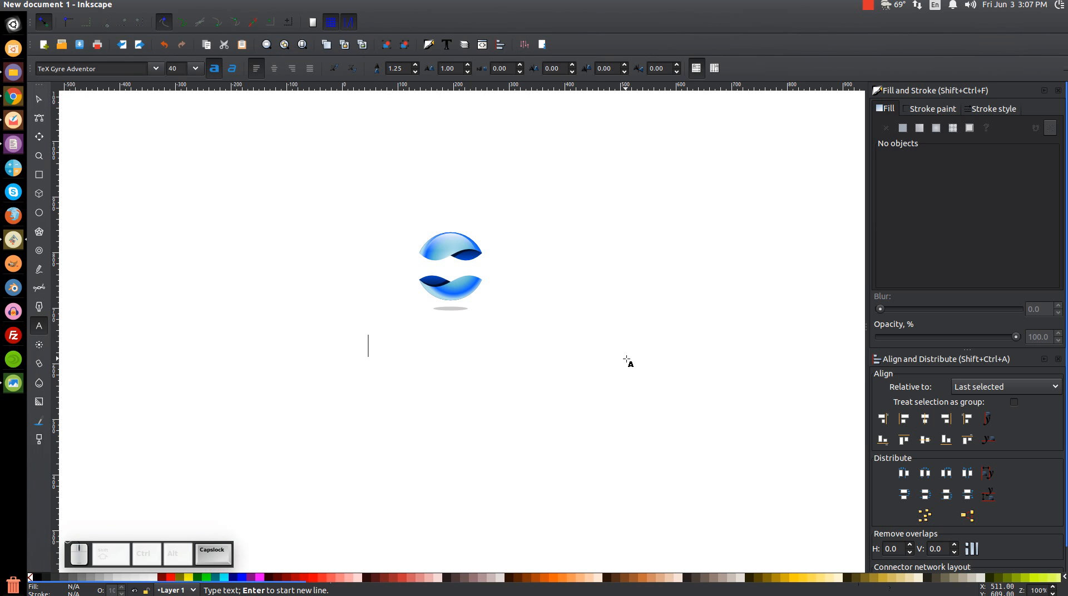
text(SPHERELOGO)
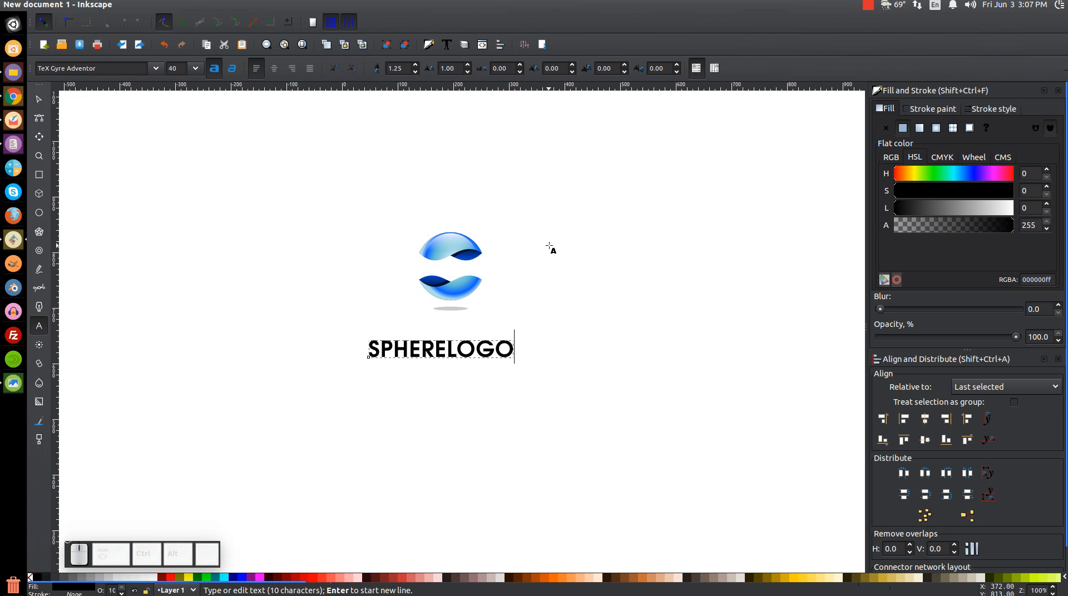
Set the SPHERELOGO text in the Orbitron font with the Heavy style.
click(446, 45)
click(632, 241)
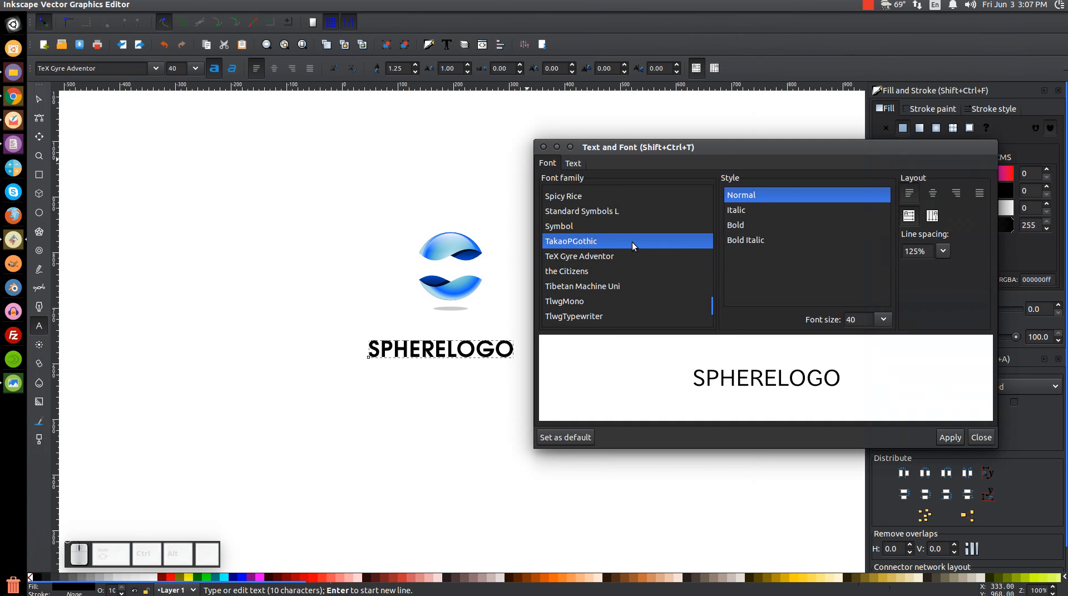
text(ORB)
click(605, 251)
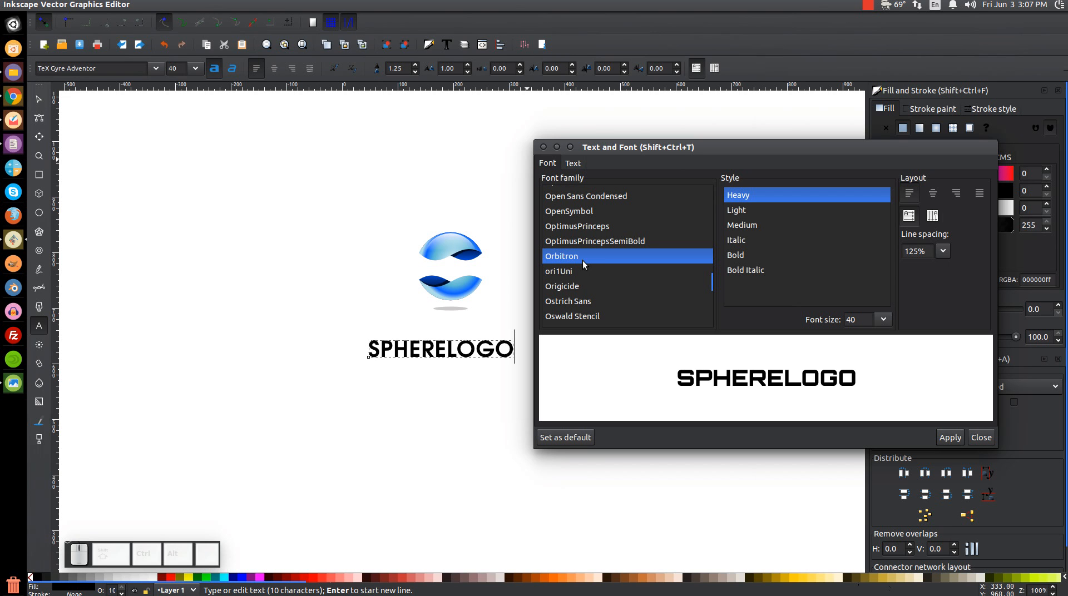
click(582, 257)
click(950, 437)
Change only the LOGO part of the text to the Orbitron Light style and select the whole text object.
drag(491, 317, 494, 350)
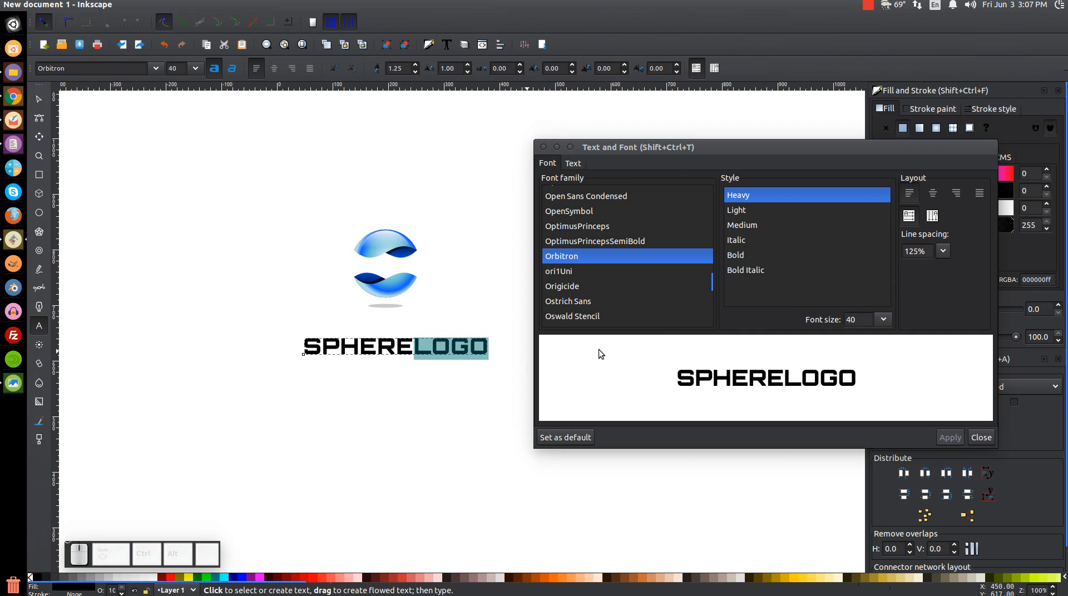
click(741, 211)
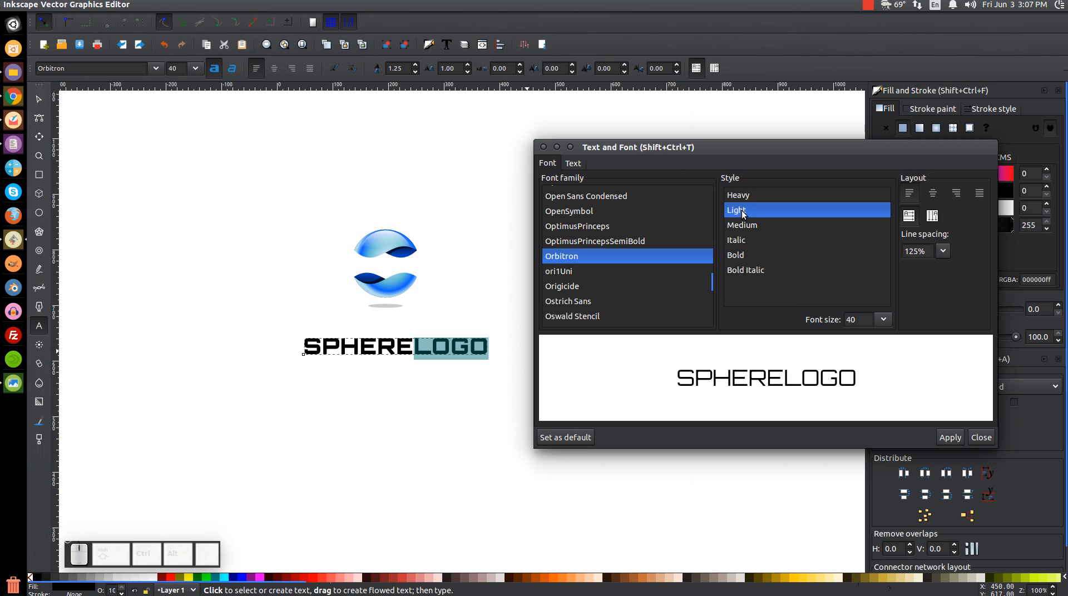
click(955, 438)
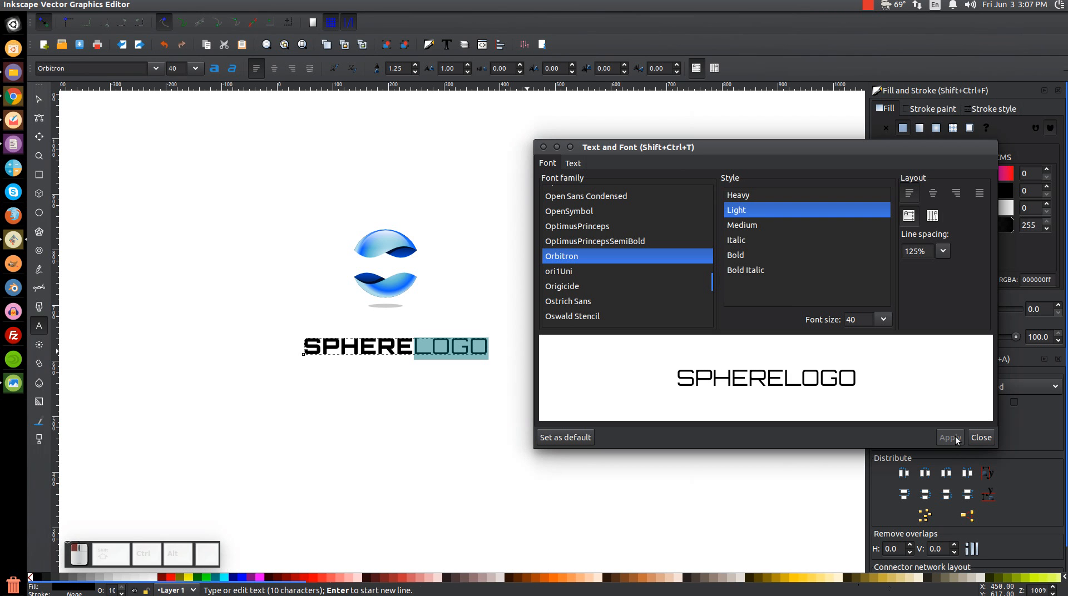
click(543, 147)
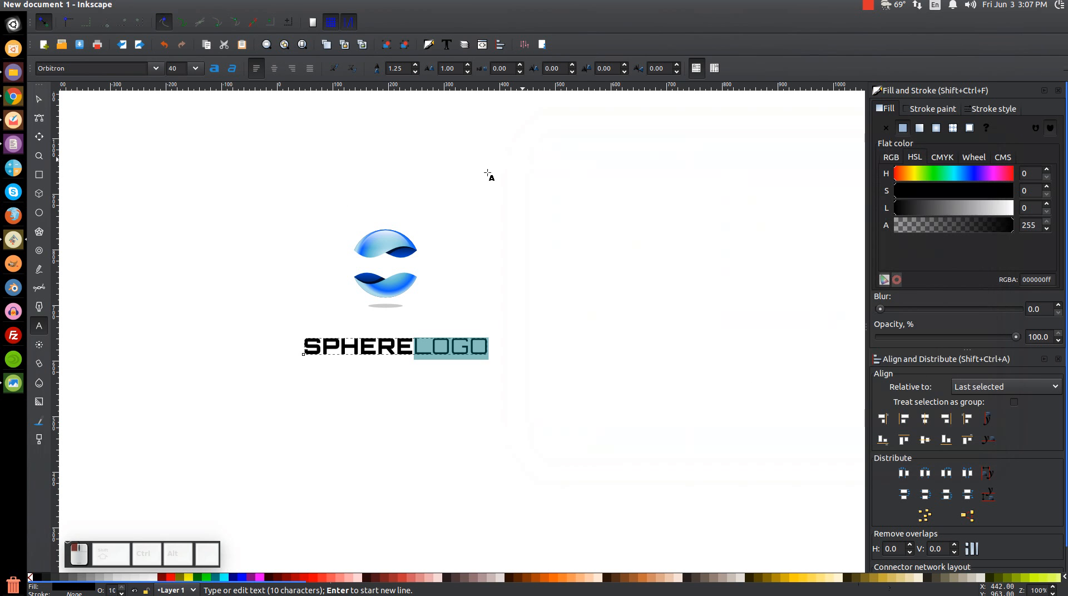
click(36, 99)
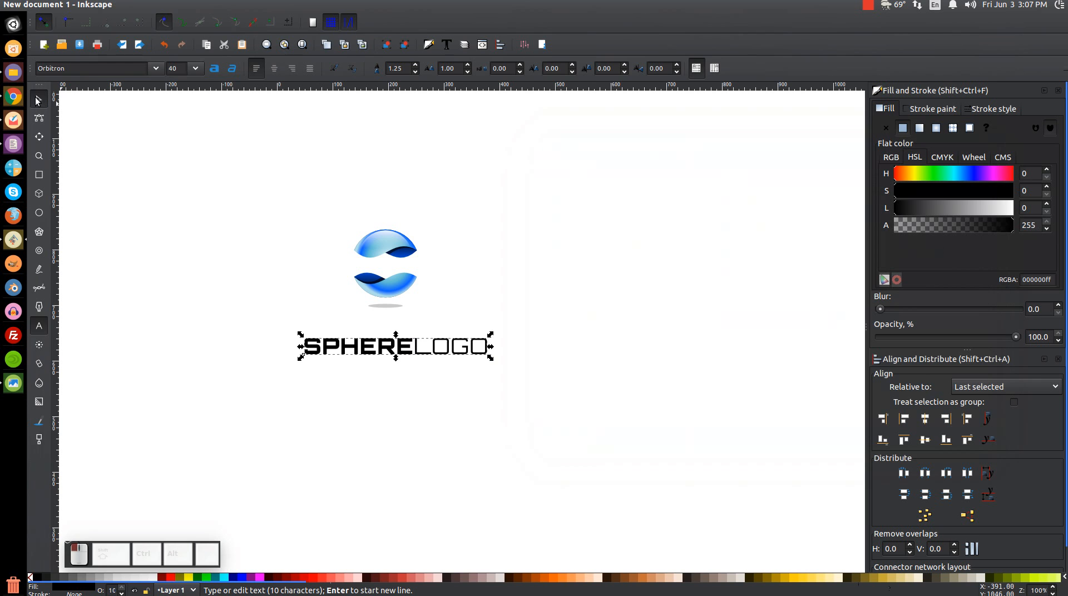
Move the SPHERELOGO text up to just beneath the logo's shadow and fill it with light gray b3b3b3.
drag(419, 359, 415, 341)
click(408, 356)
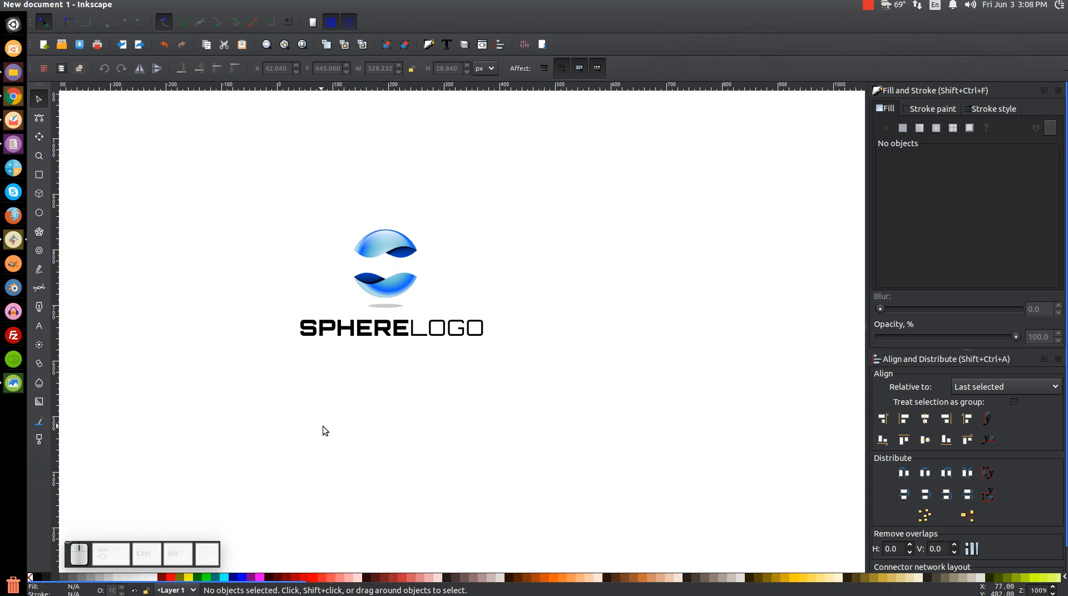
click(401, 334)
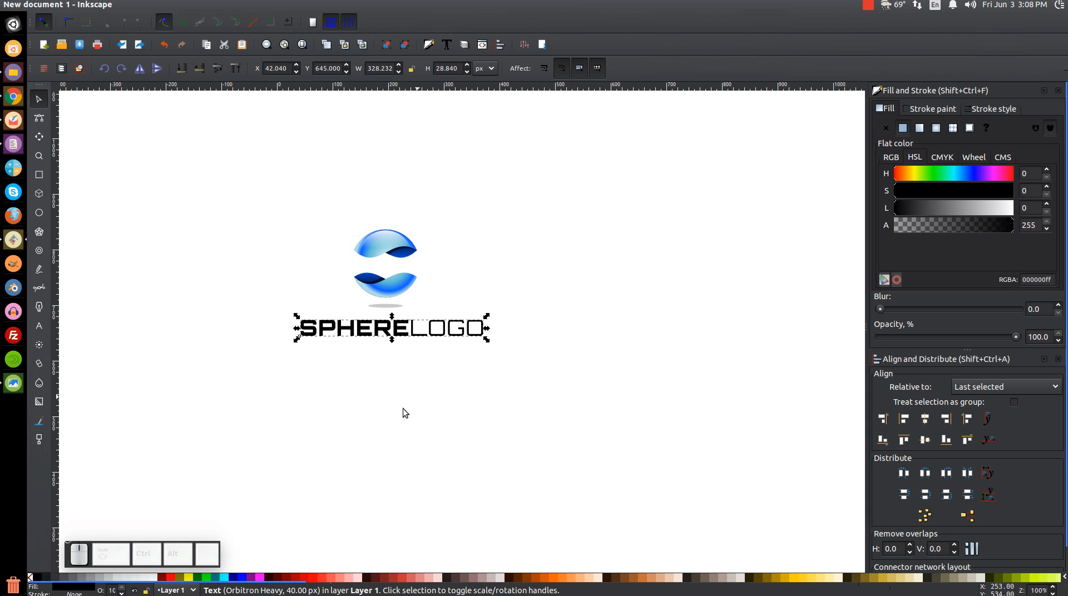
click(87, 579)
click(103, 579)
click(109, 578)
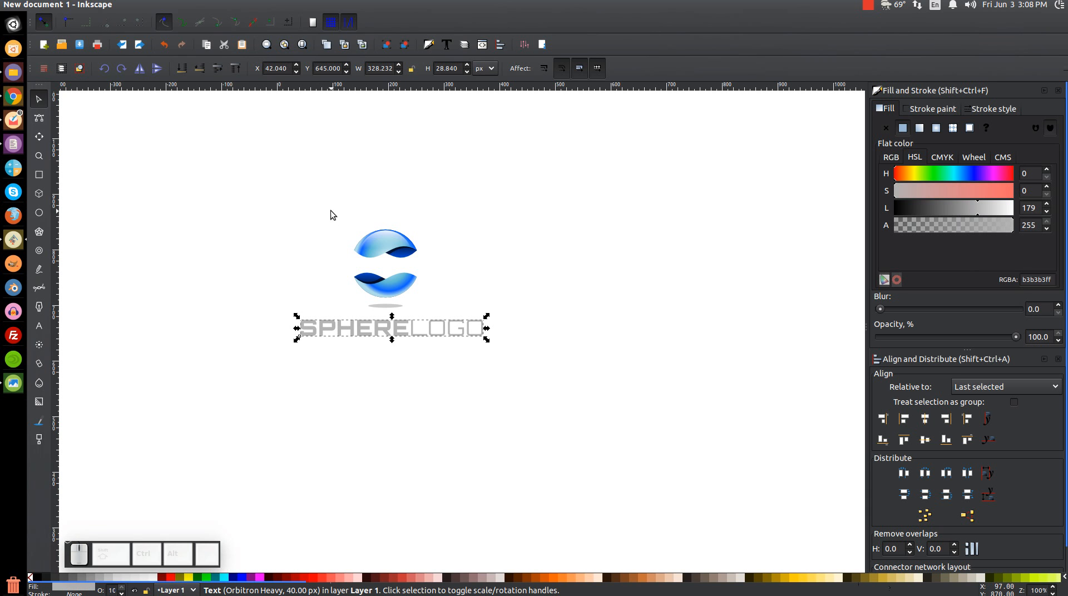
Set the letter spacing of the SPHERELOGO text to 5.76 px.
click(39, 326)
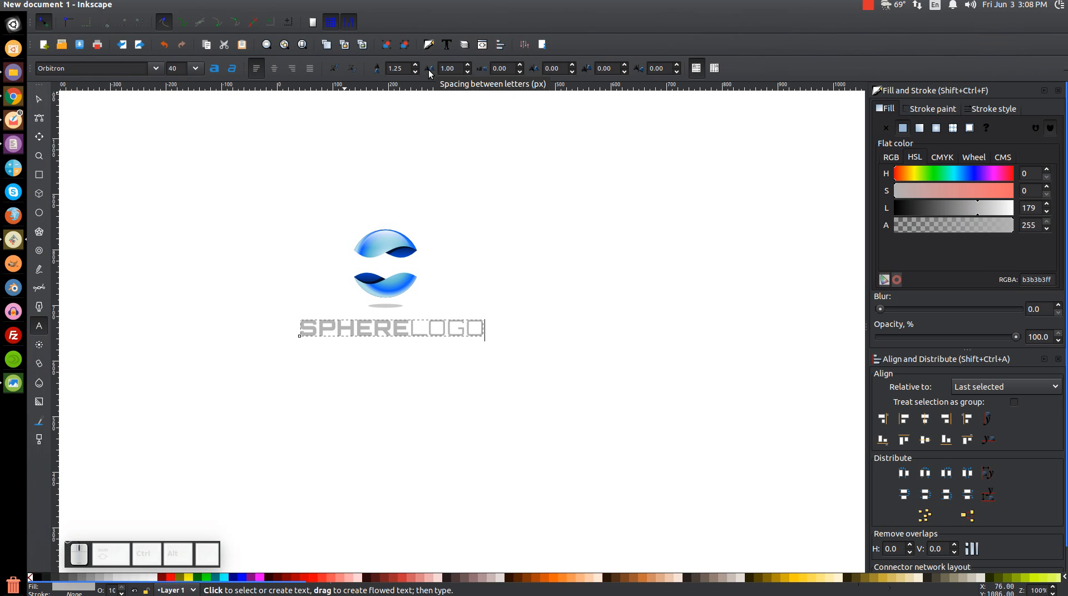
click(468, 64)
drag(467, 64, 467, 65)
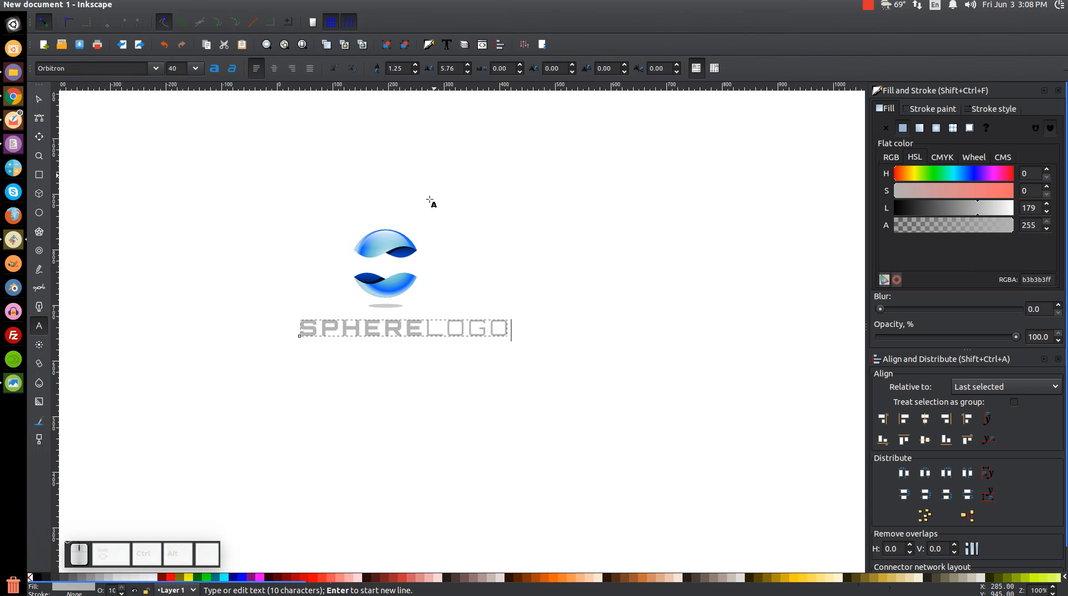
Scale the SPHERELOGO text down proportionally to about 301 px wide and center it horizontally with the logo group.
click(38, 100)
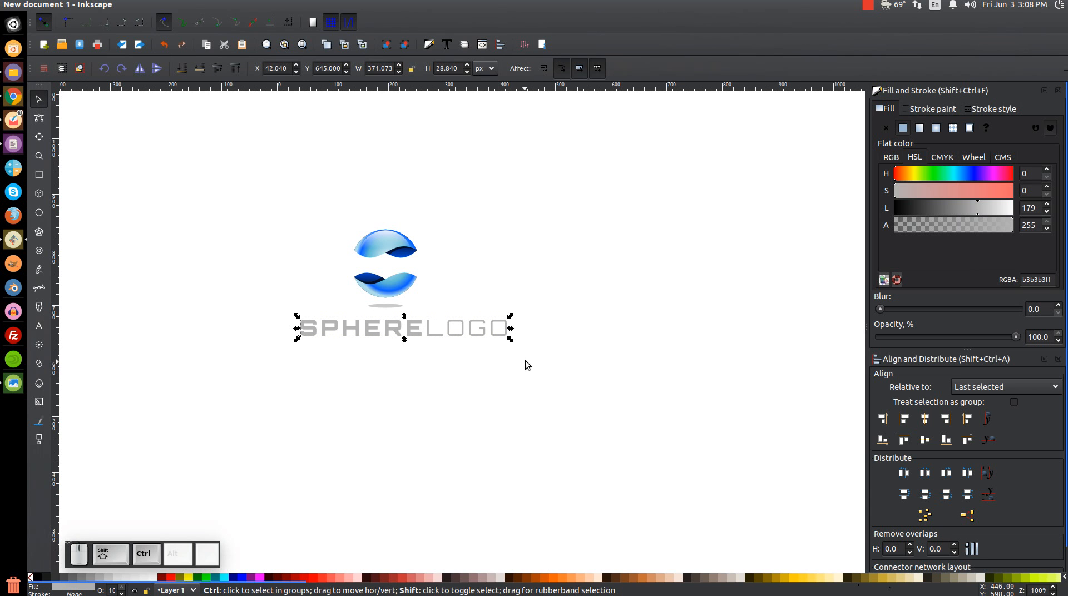
drag(510, 340, 434, 329)
shift+click(403, 307)
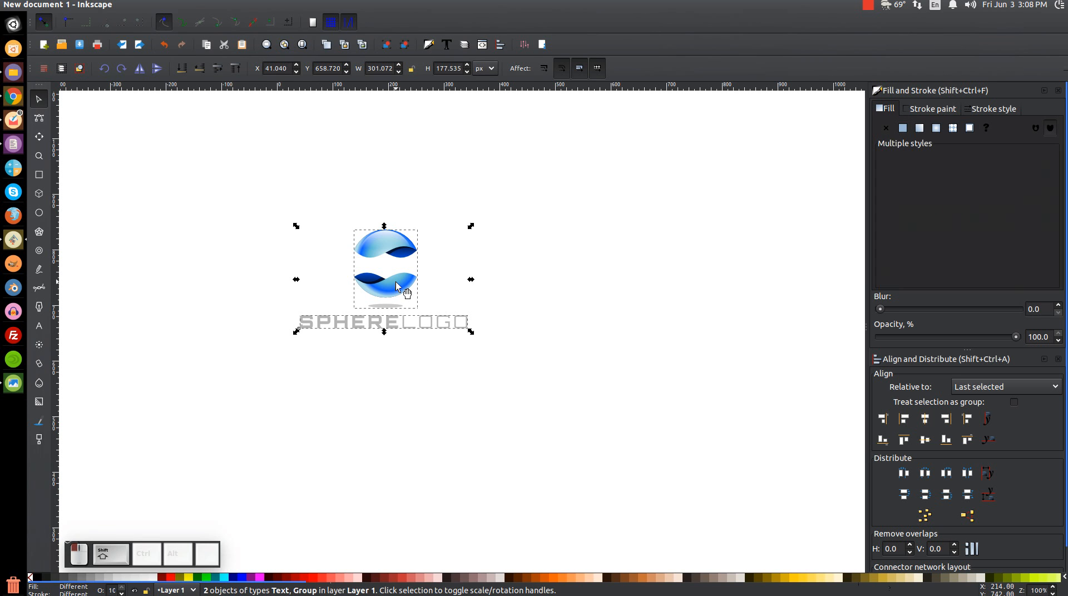
click(925, 419)
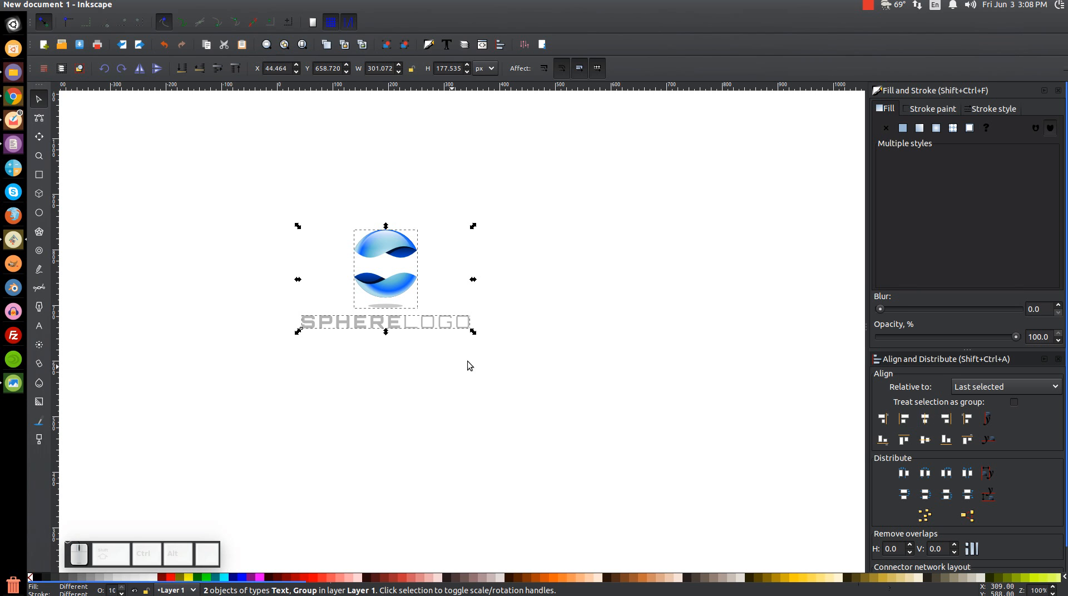
click(620, 260)
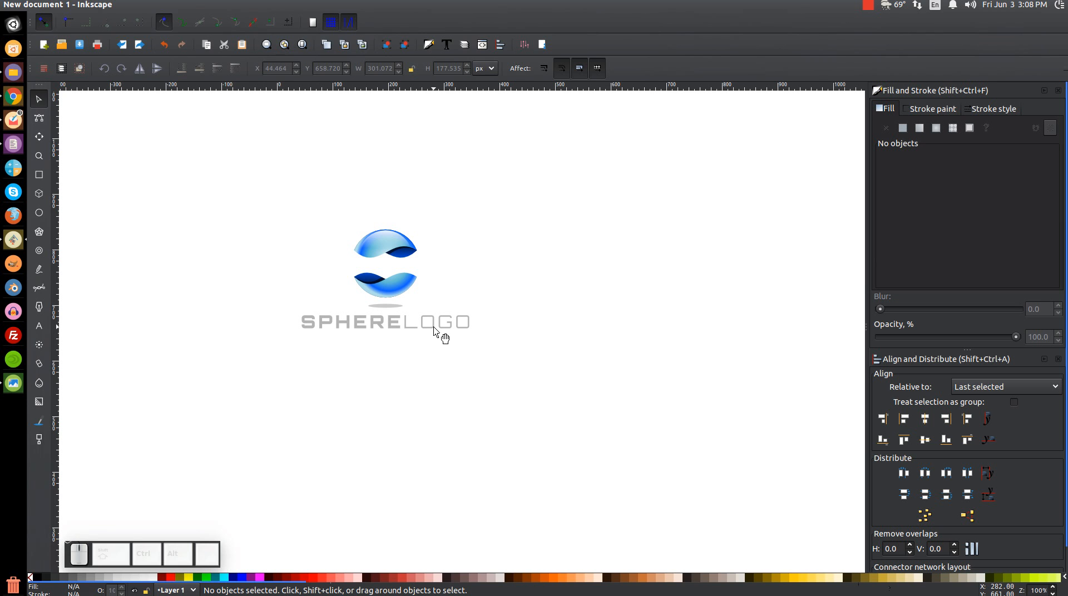
Darken the SPHERELOGO text's fill to gray 555555 by setting its HSL lightness to 85.
click(451, 323)
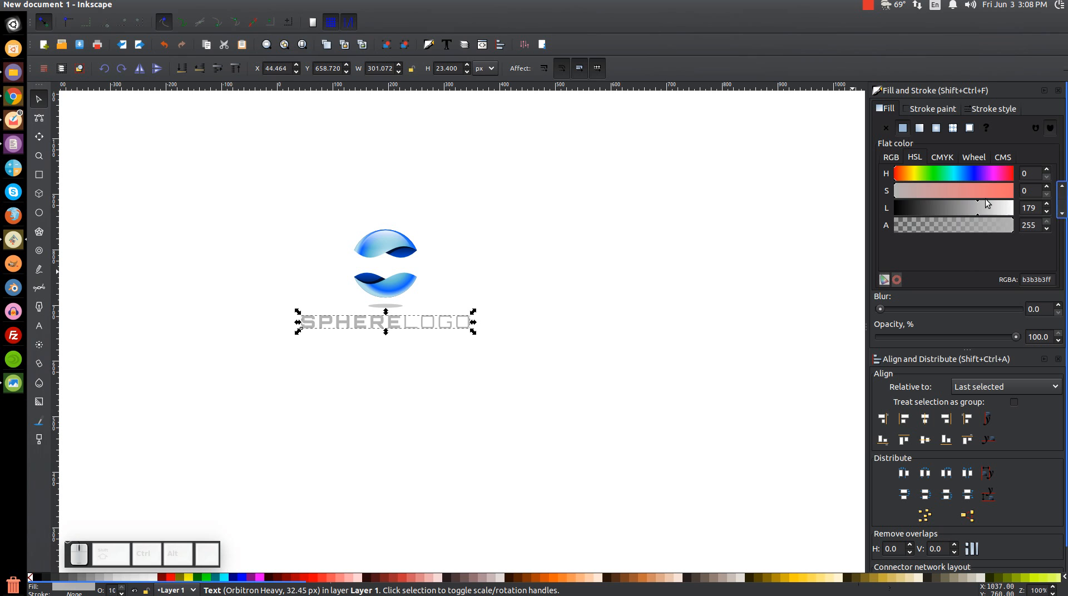
mouse_move(970, 207)
mouse_down()
mouse_move(922, 209)
mouse_move(933, 212)
mouse_up()
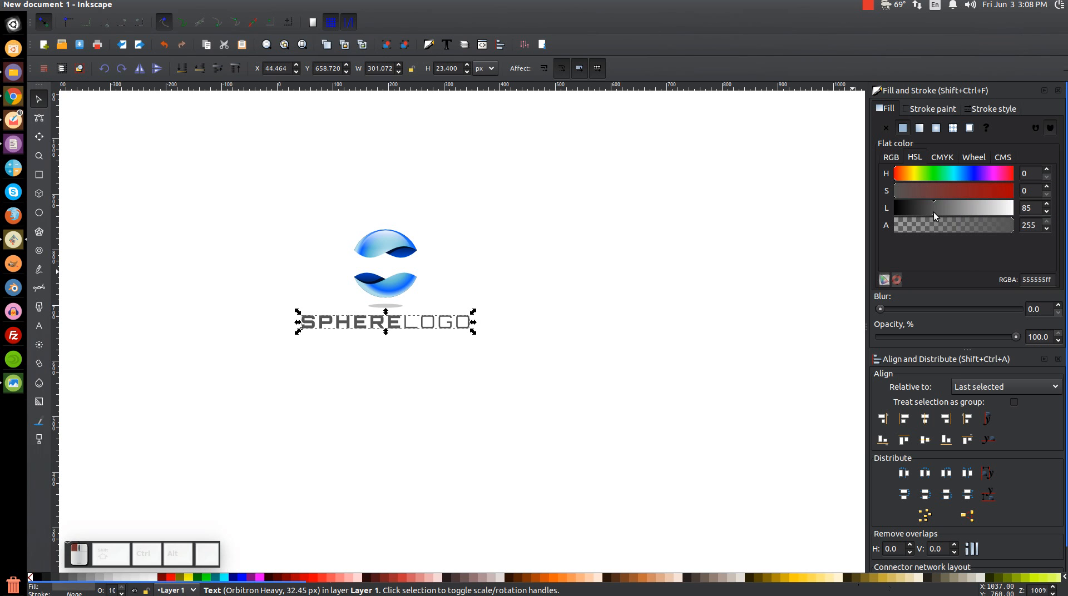
Scale the logo group down proportionally towards its base to about 71 by 89 px, then deselect it.
click(376, 243)
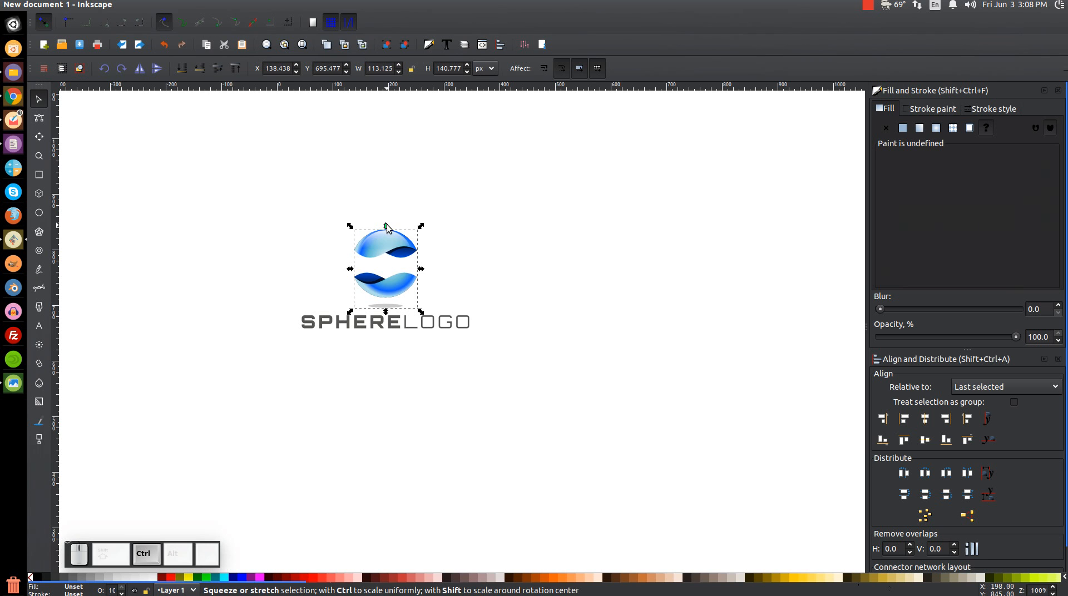
drag(386, 225, 386, 258)
click(475, 372)
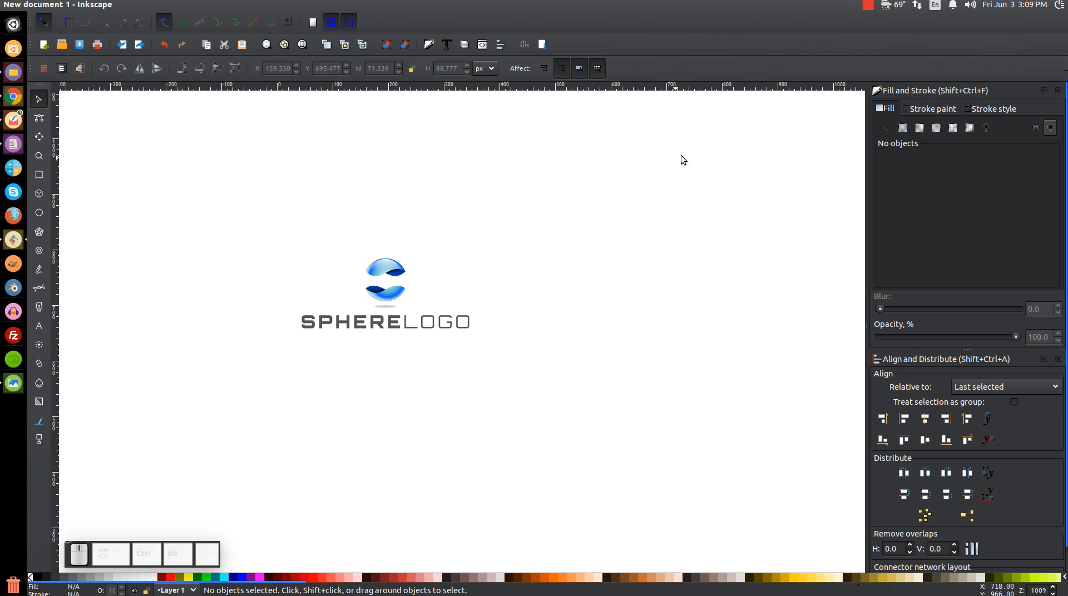
click(865, 9)
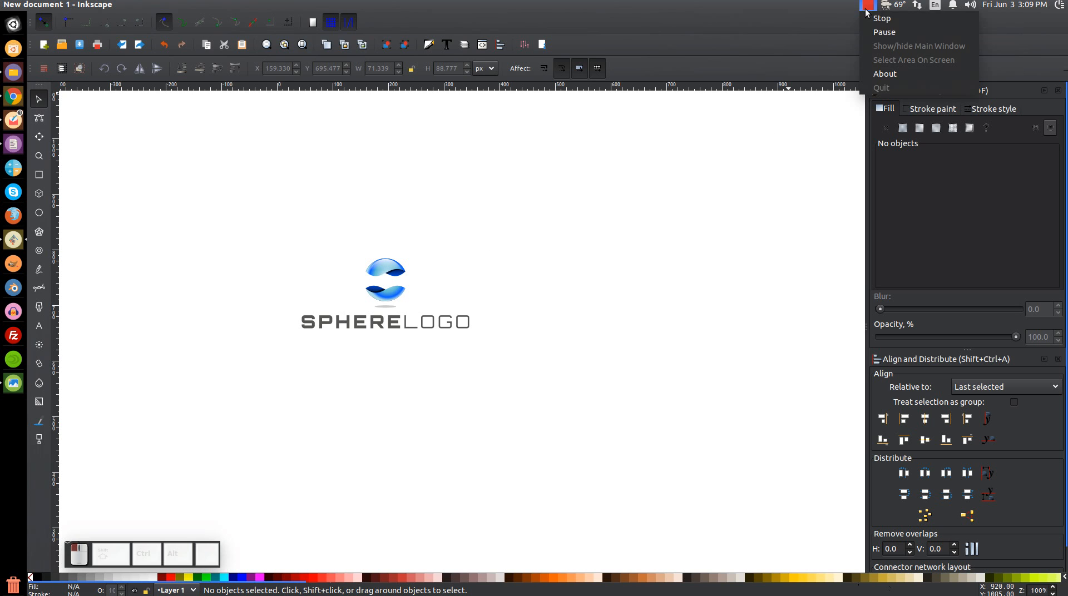